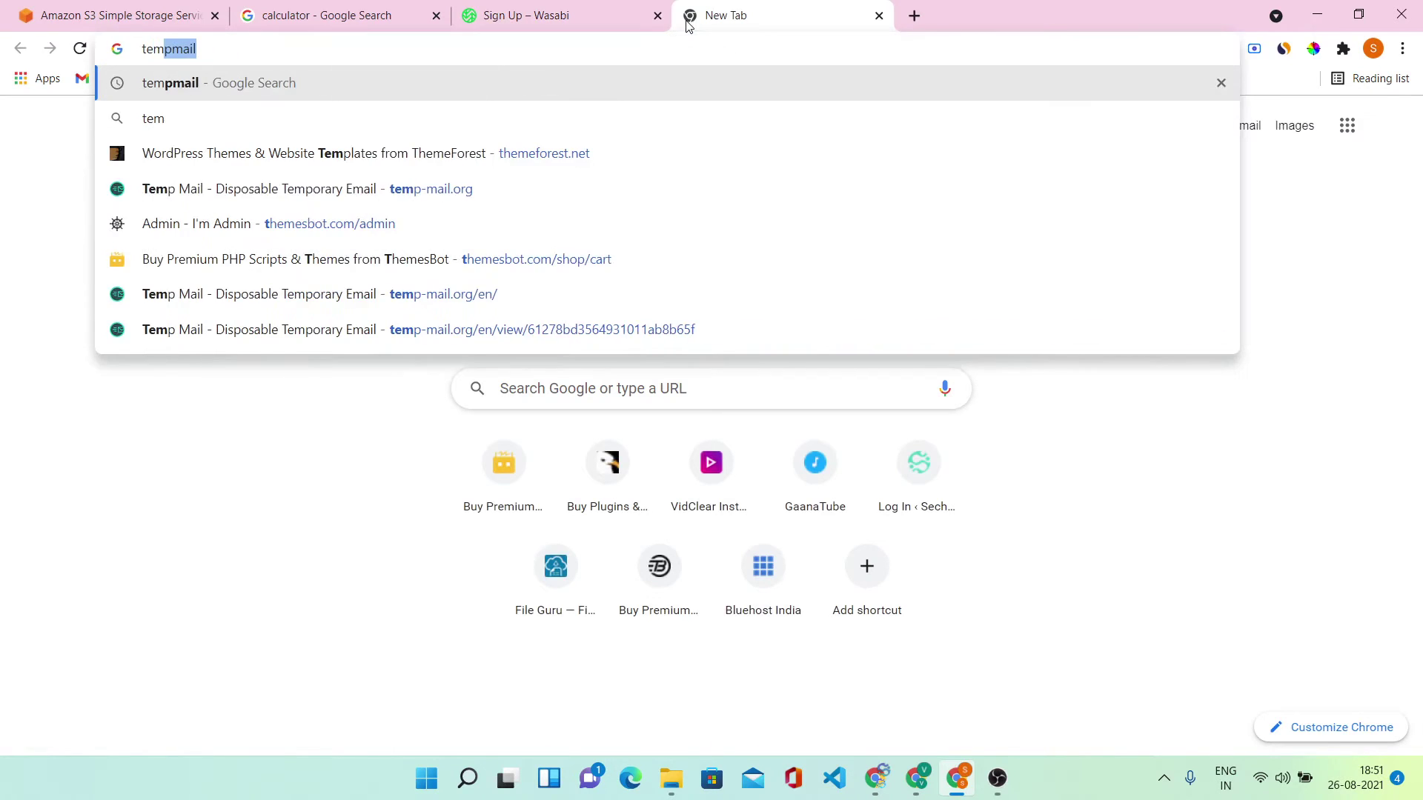
# Generate and select a disposable address on temp-mail.org, then go back to the Wasabi sign-up tab
pyautogui.press('Return')
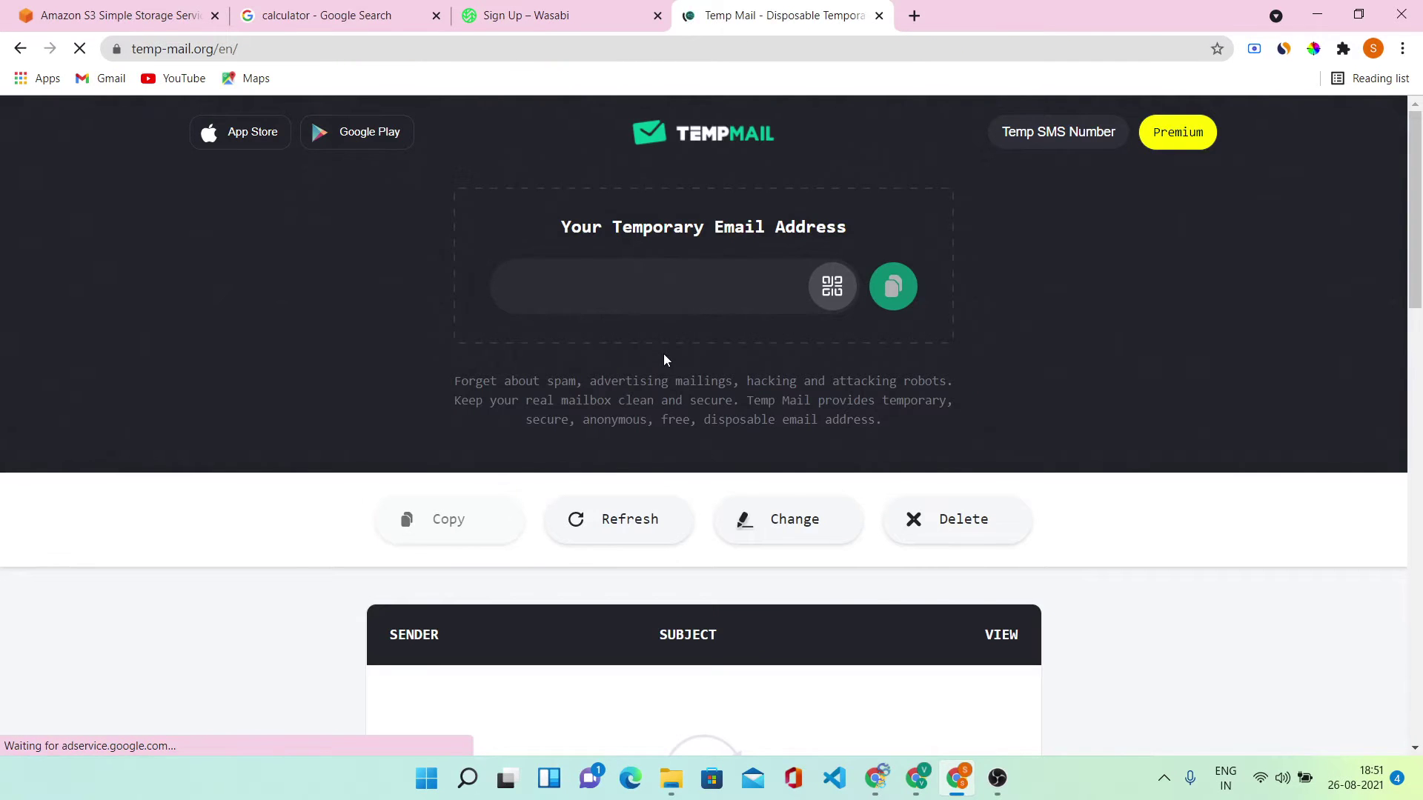
pyautogui.click(624, 295)
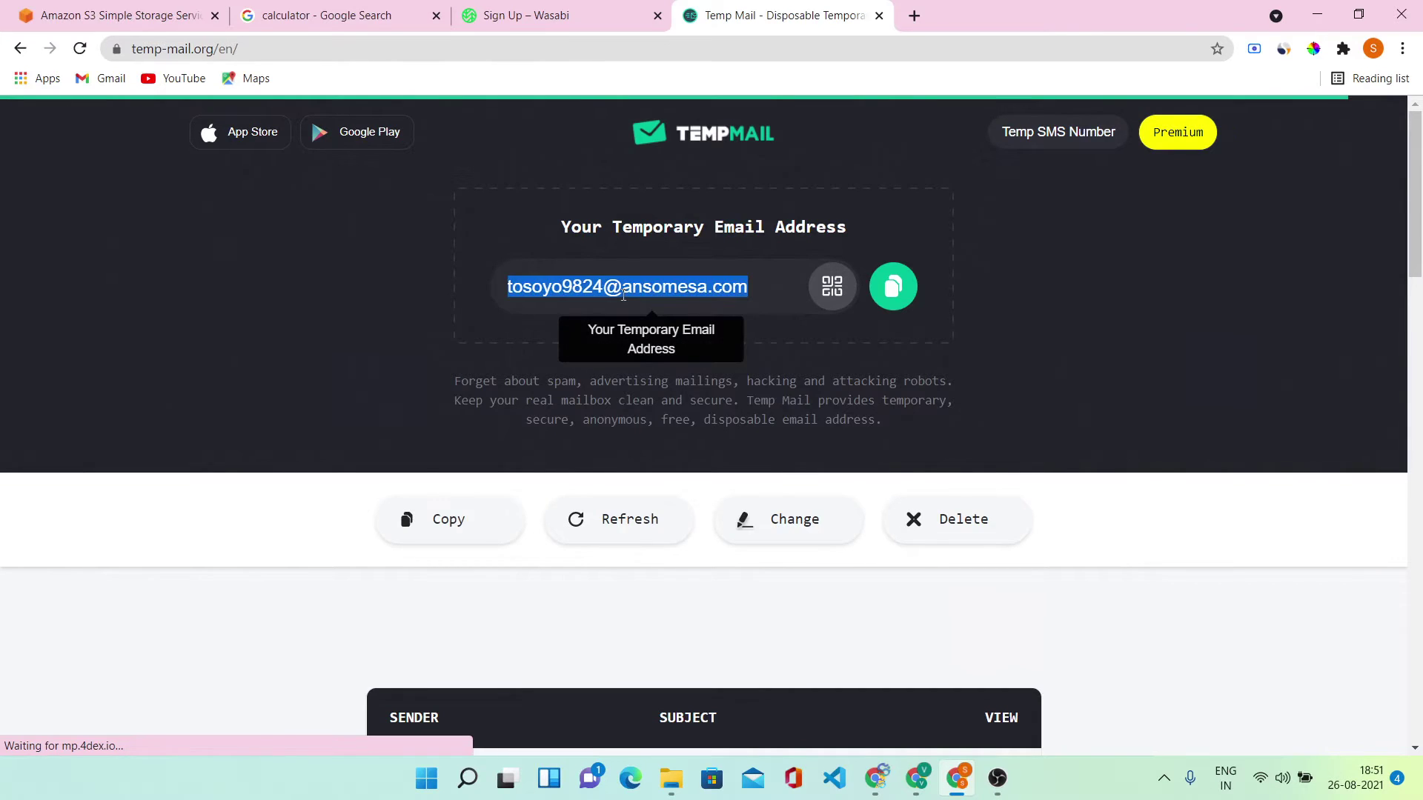
pyautogui.hotkey('ctrl', 'shift', 'Tab')
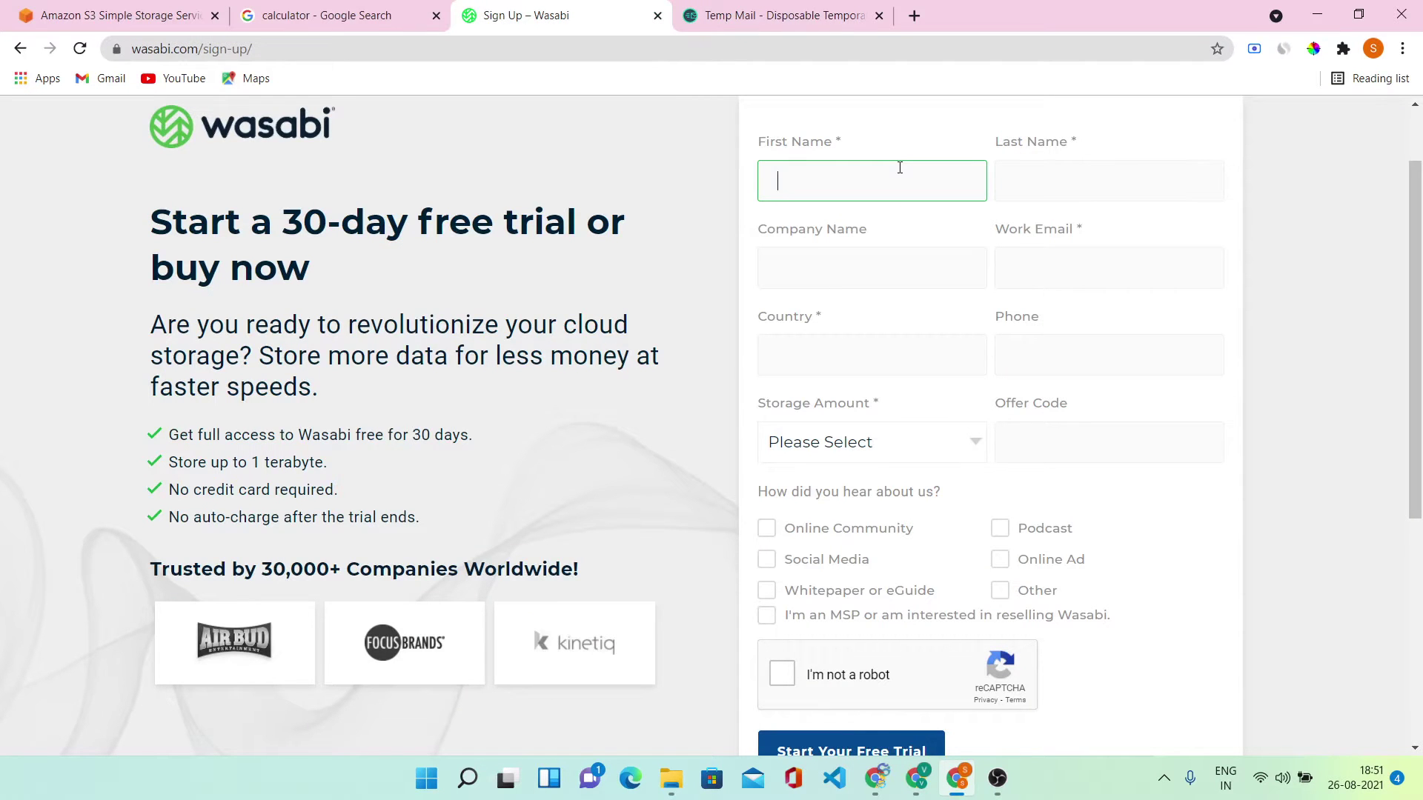
# Fill in the last name and company name, and paste the temporary address as Work Email
pyautogui.press('Tab')
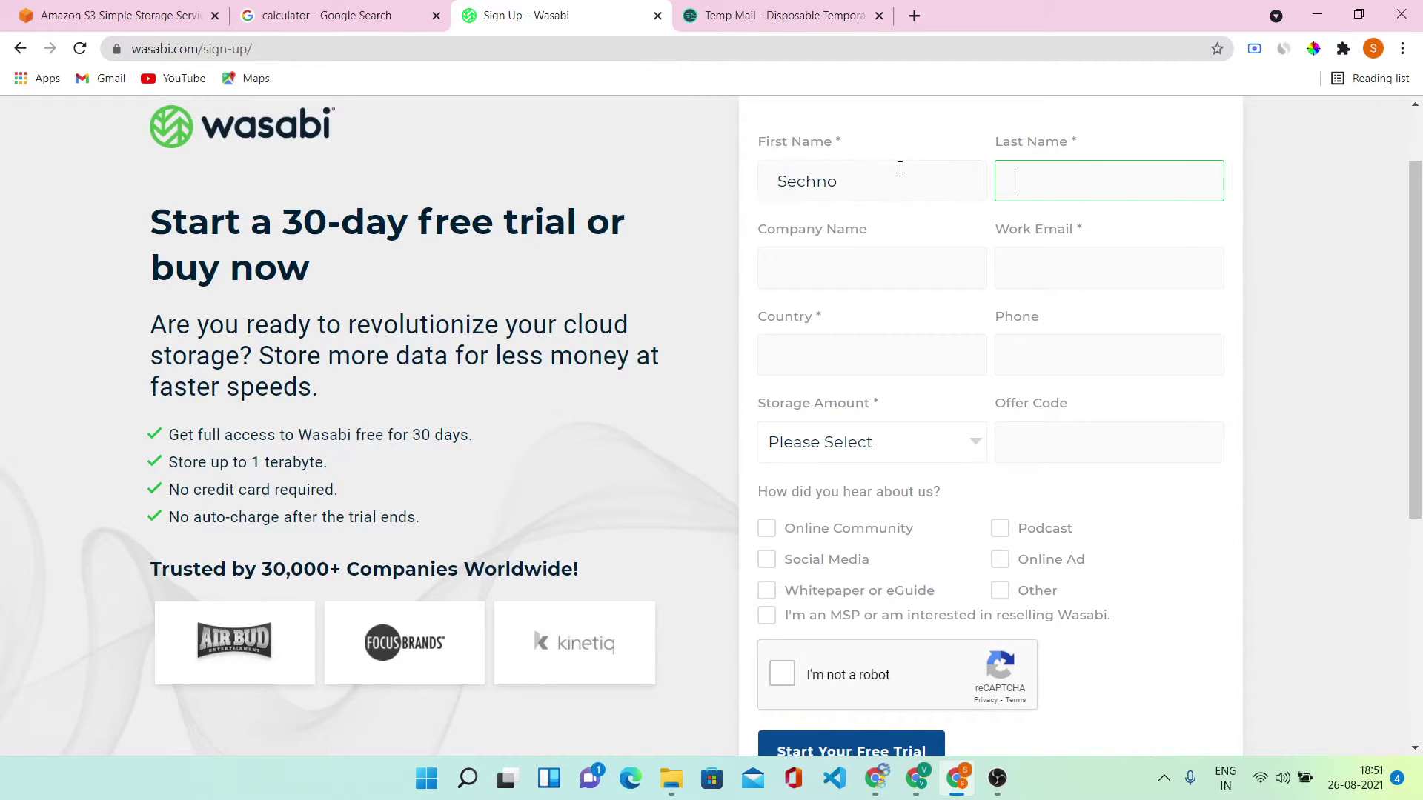
pyautogui.write('Sechno')
pyautogui.press('Tab')
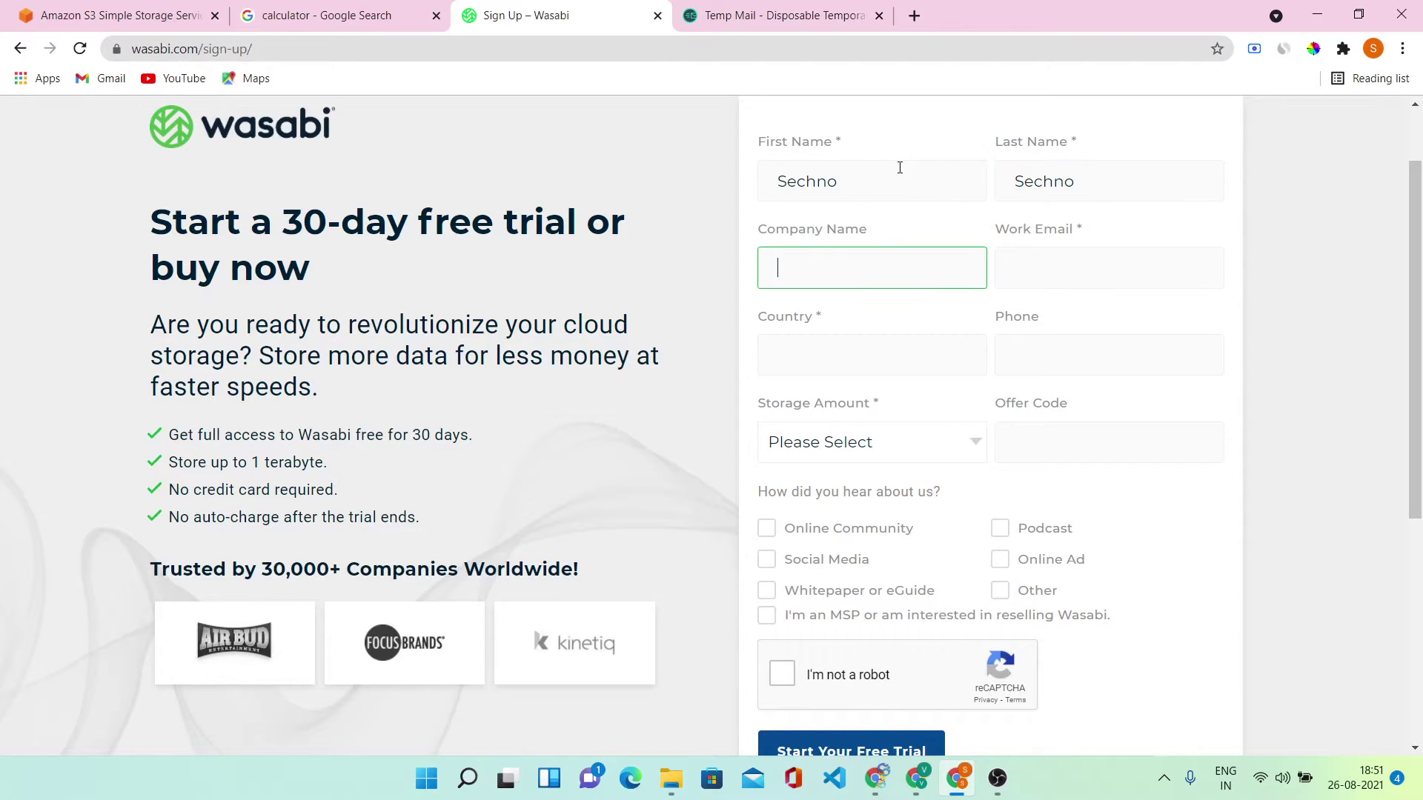
pyautogui.write('Sechno')
pyautogui.press('Tab')
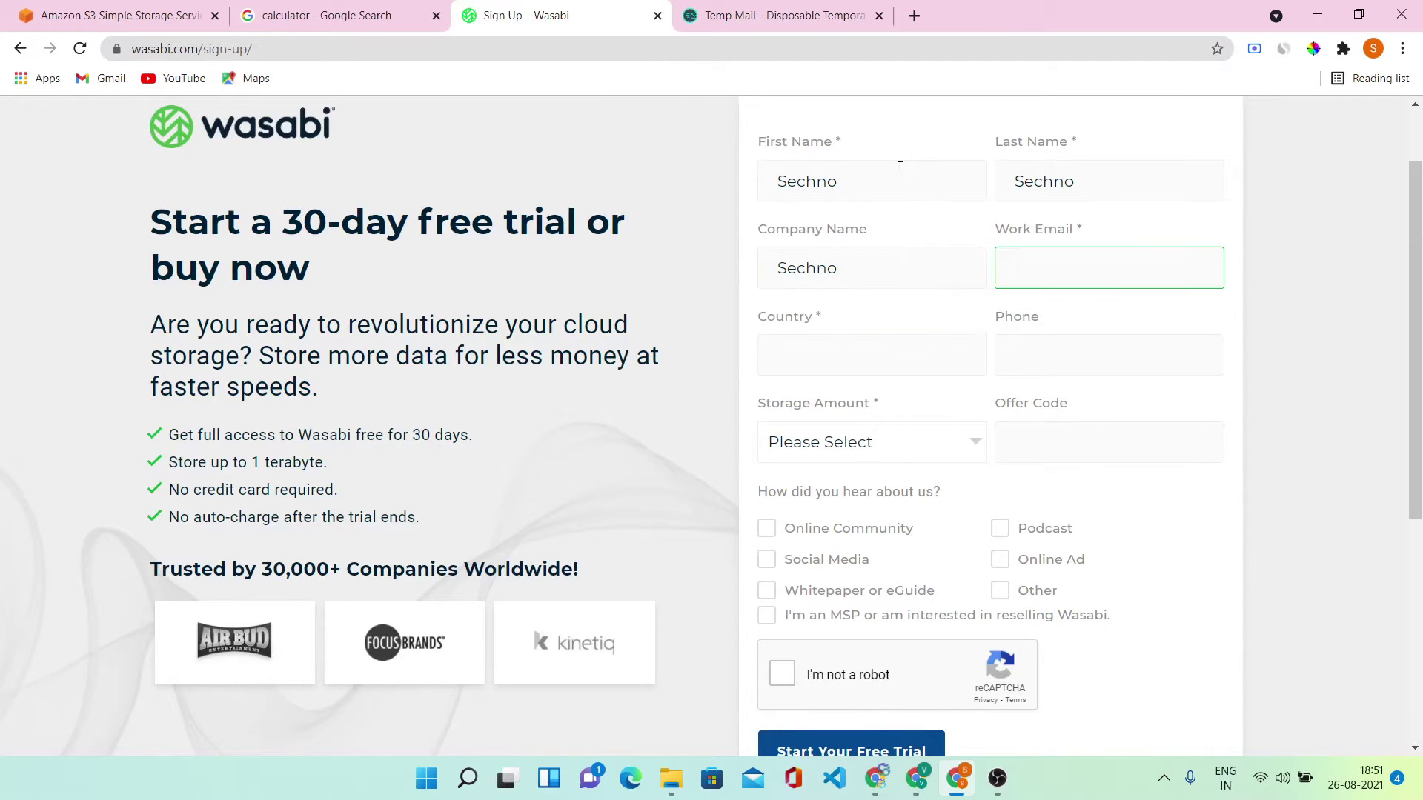
pyautogui.hotkey('ctrl', 'v')
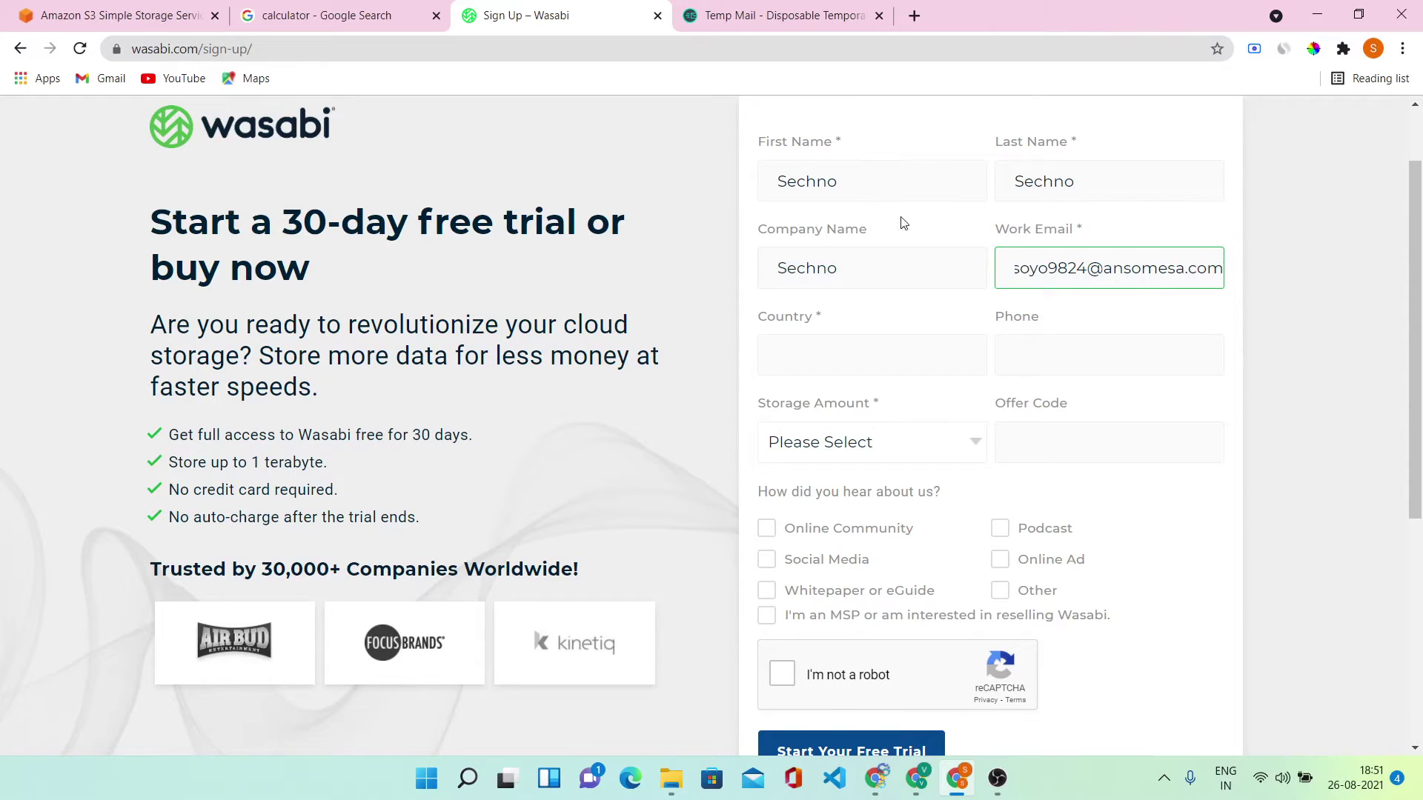
# Set the country to India, autofill the saved phone number, and choose Less than 50 TB storage
pyautogui.click(872, 371)
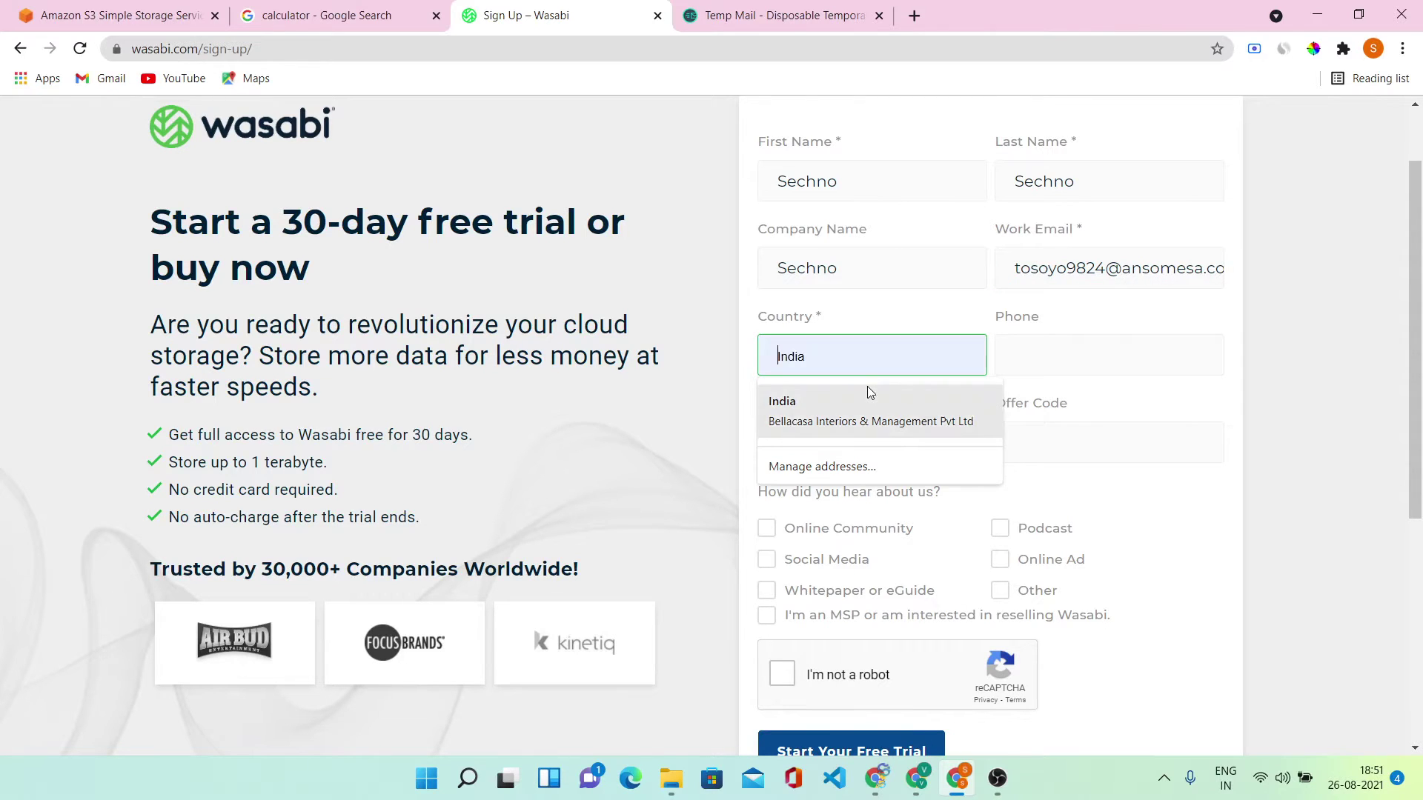
pyautogui.click(867, 393)
pyautogui.click(1040, 369)
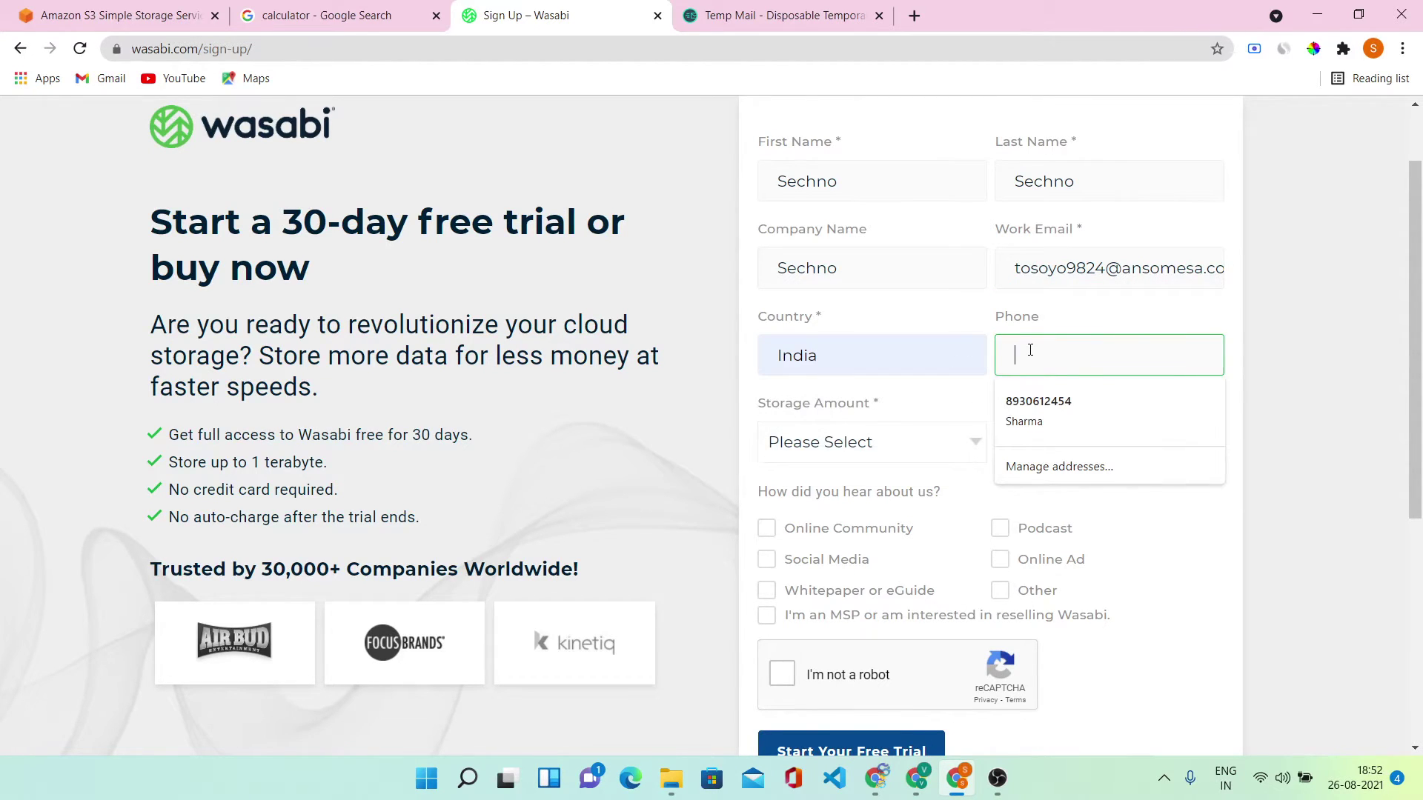
pyautogui.click(1049, 407)
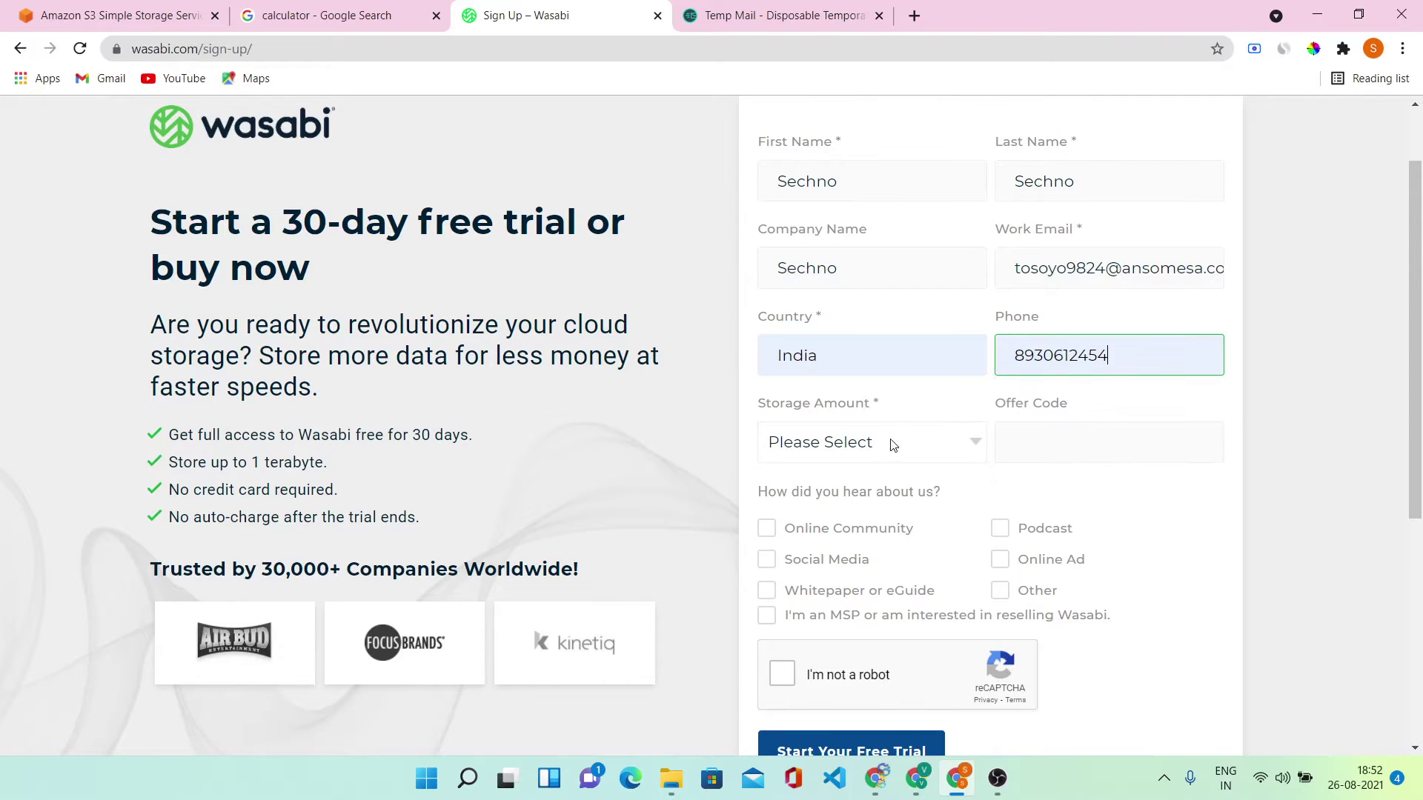
pyautogui.click(857, 443)
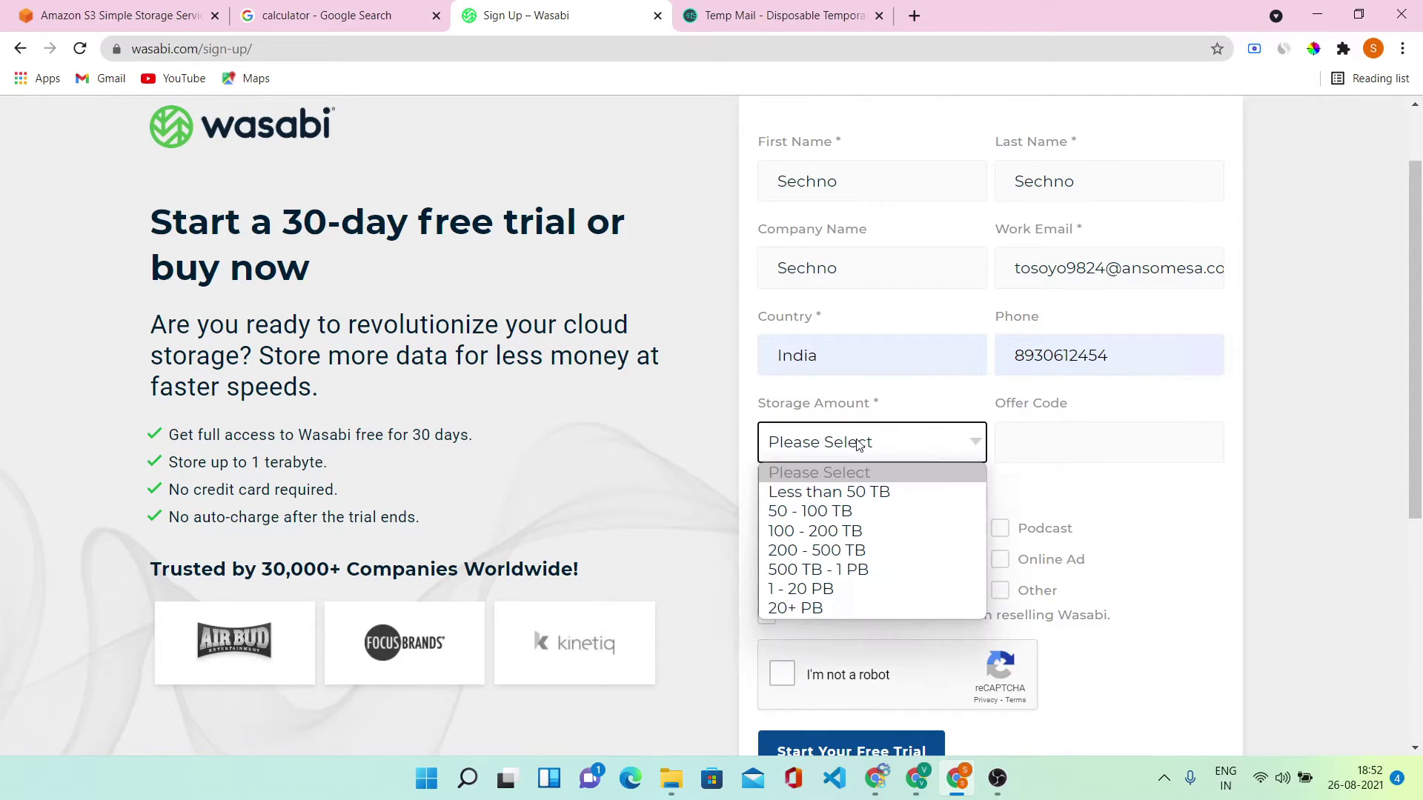
pyautogui.click(887, 493)
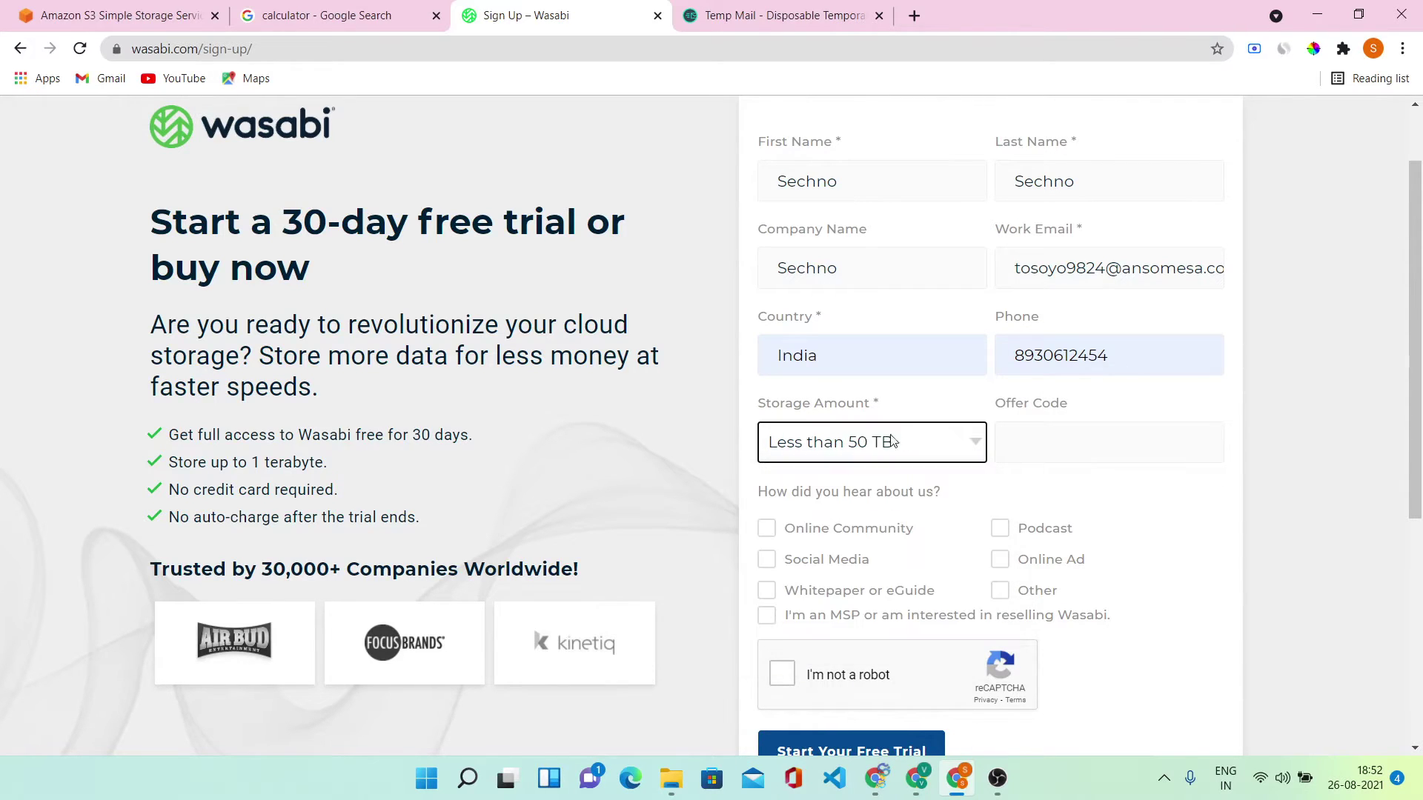
pyautogui.click(1013, 445)
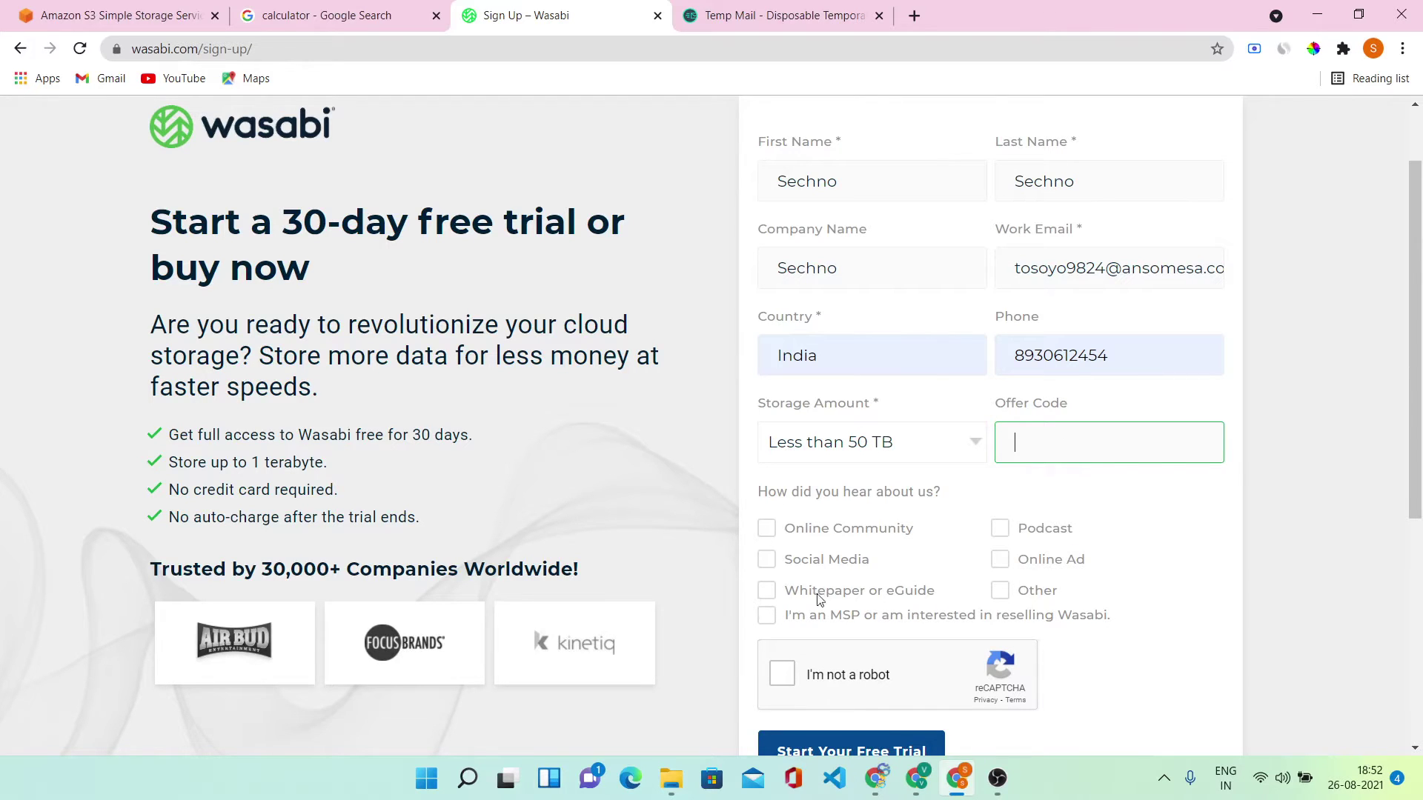
# Mark Online Community as the referral source, pass reCAPTCHA, and submit the free-trial form
pyautogui.click(767, 528)
pyautogui.scroll(-1, 816, 644)
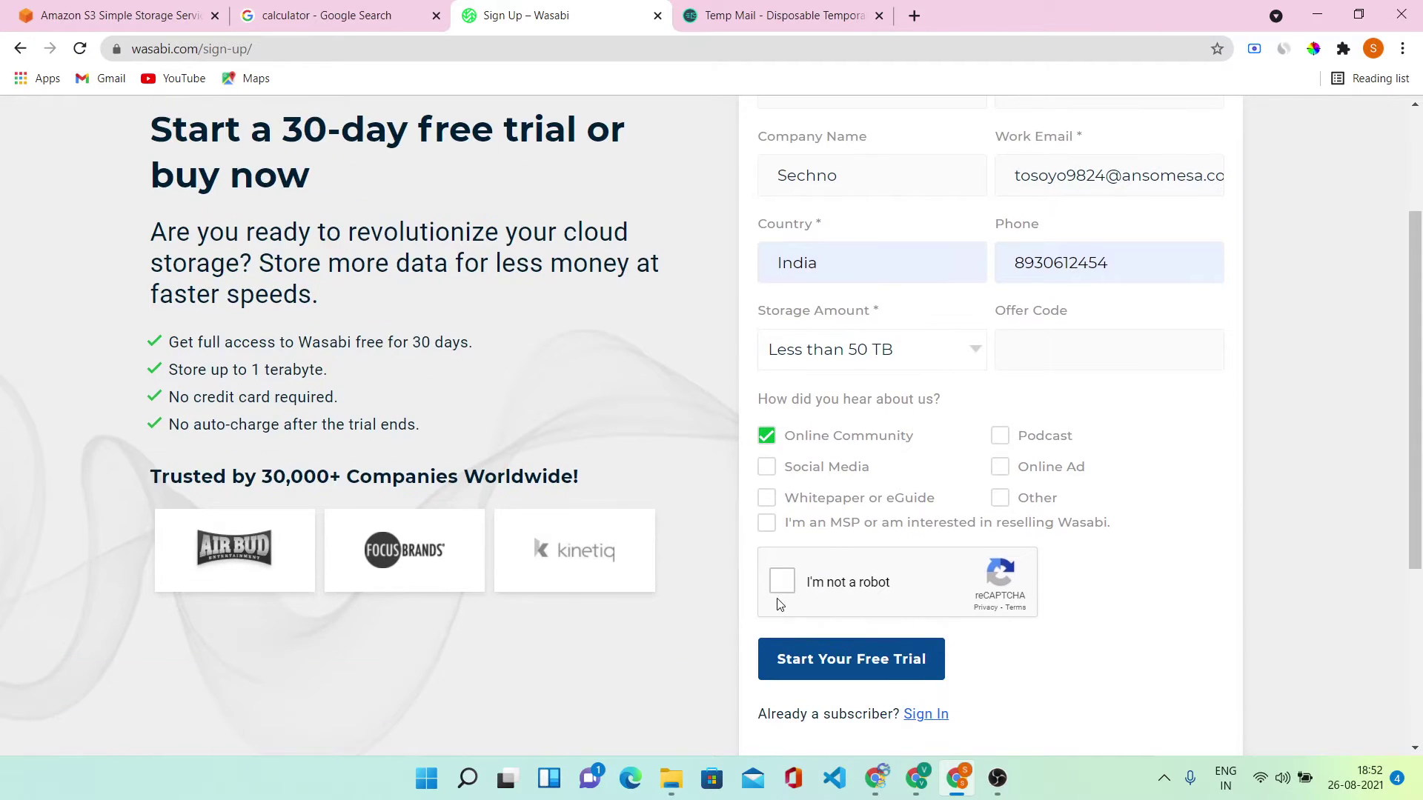
pyautogui.click(776, 582)
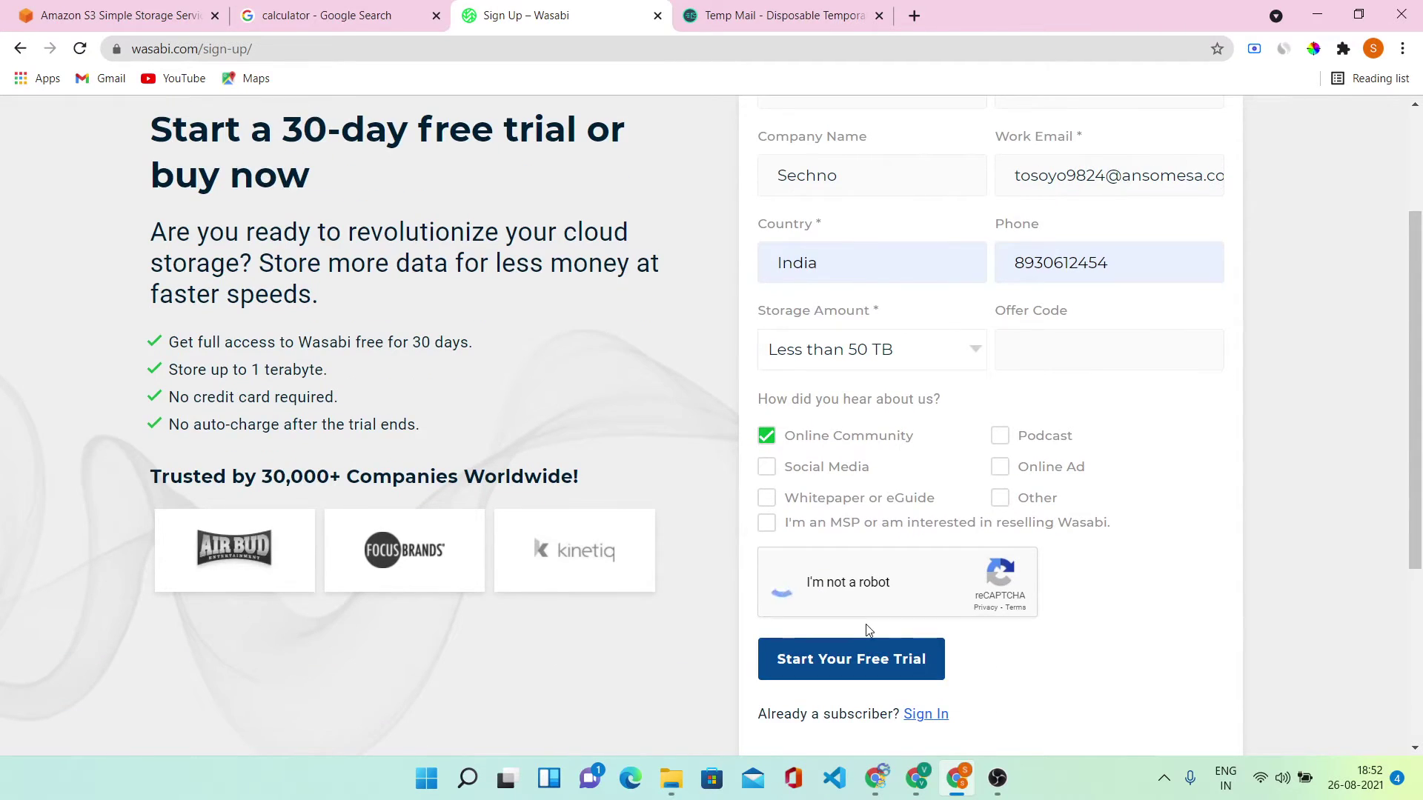
pyautogui.click(883, 661)
pyautogui.scroll(2, 847, 231)
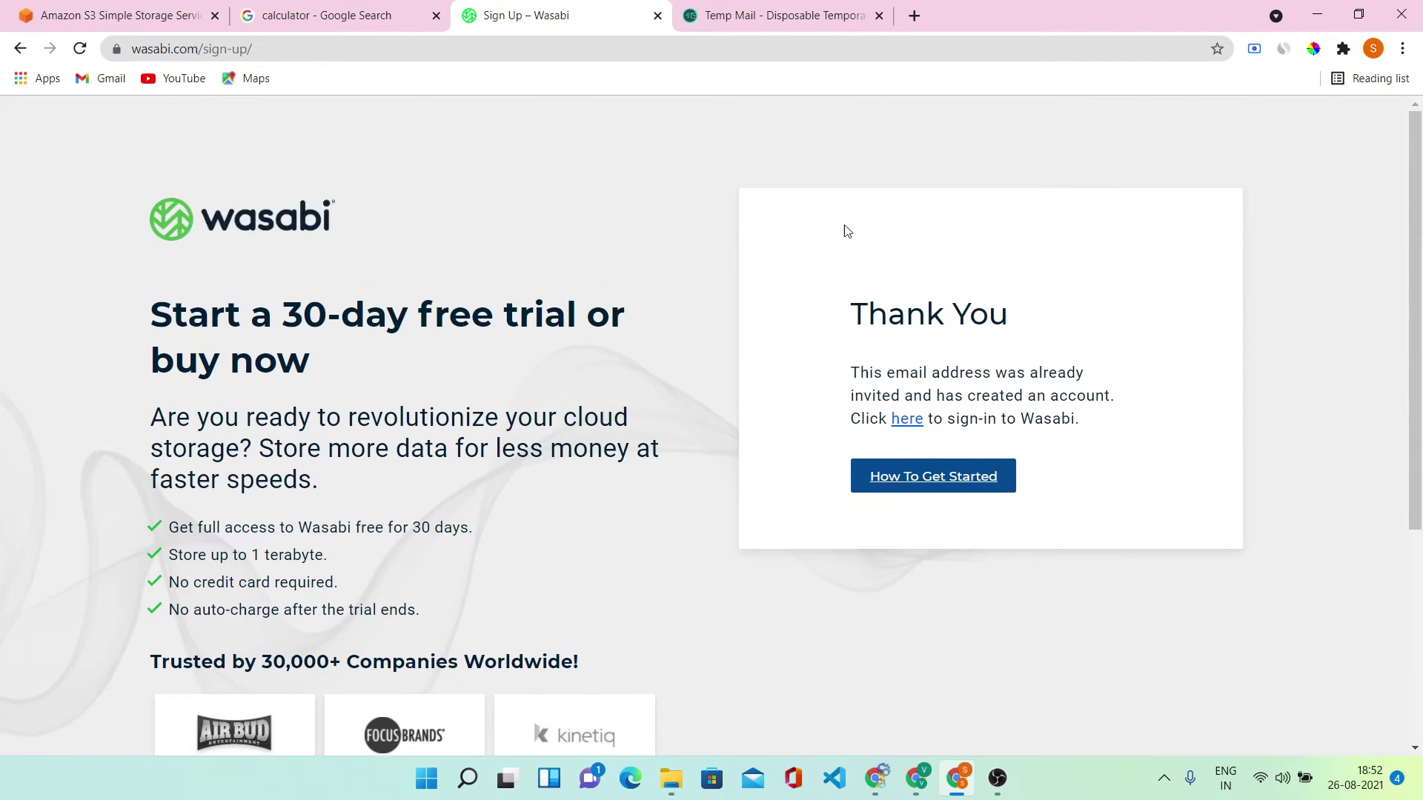
# Open the 'Your Wasabi free trial is ready to use' email in Temp Mail and follow its Sign in link
pyautogui.click(788, 9)
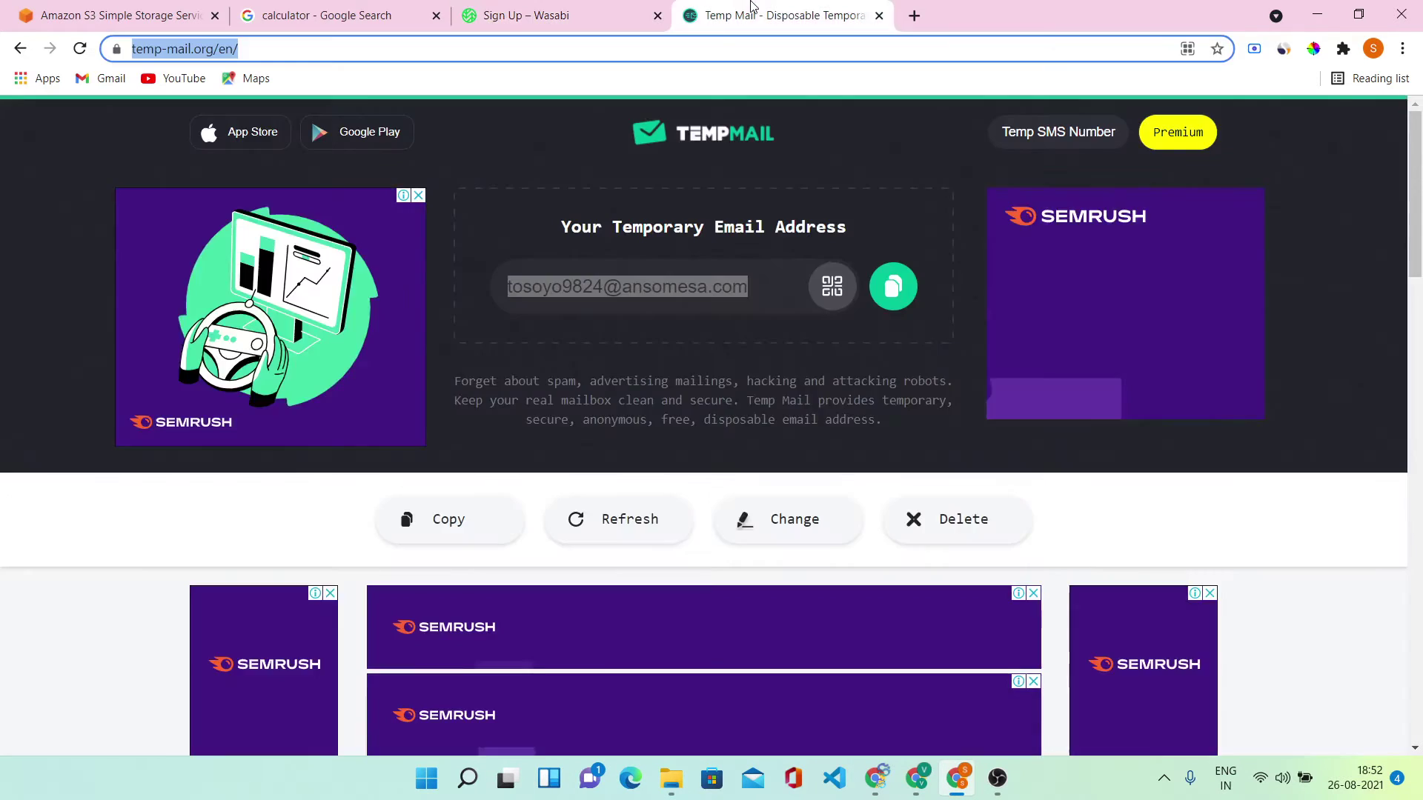
pyautogui.scroll(-5, 864, 372)
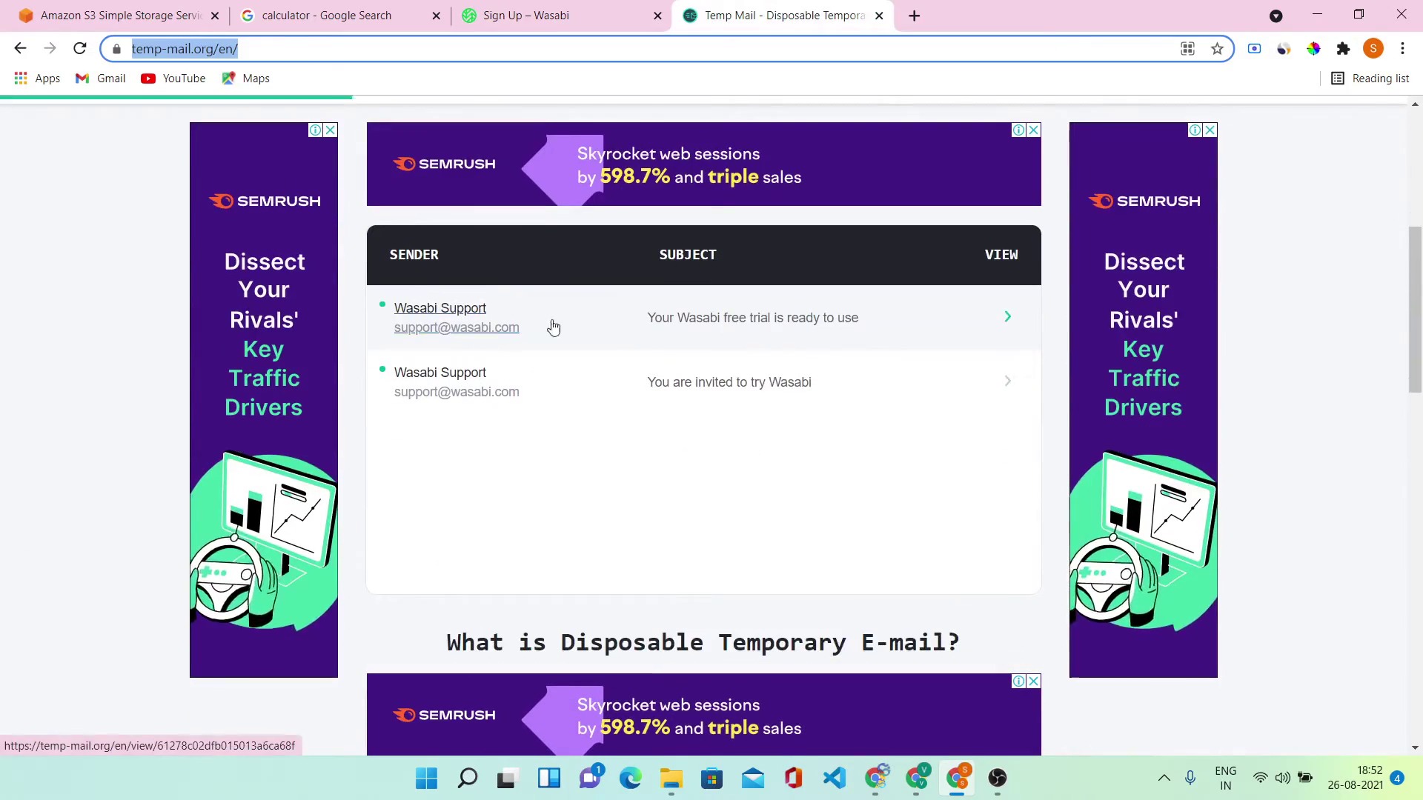
pyautogui.click(1008, 319)
pyautogui.scroll(-3, 859, 420)
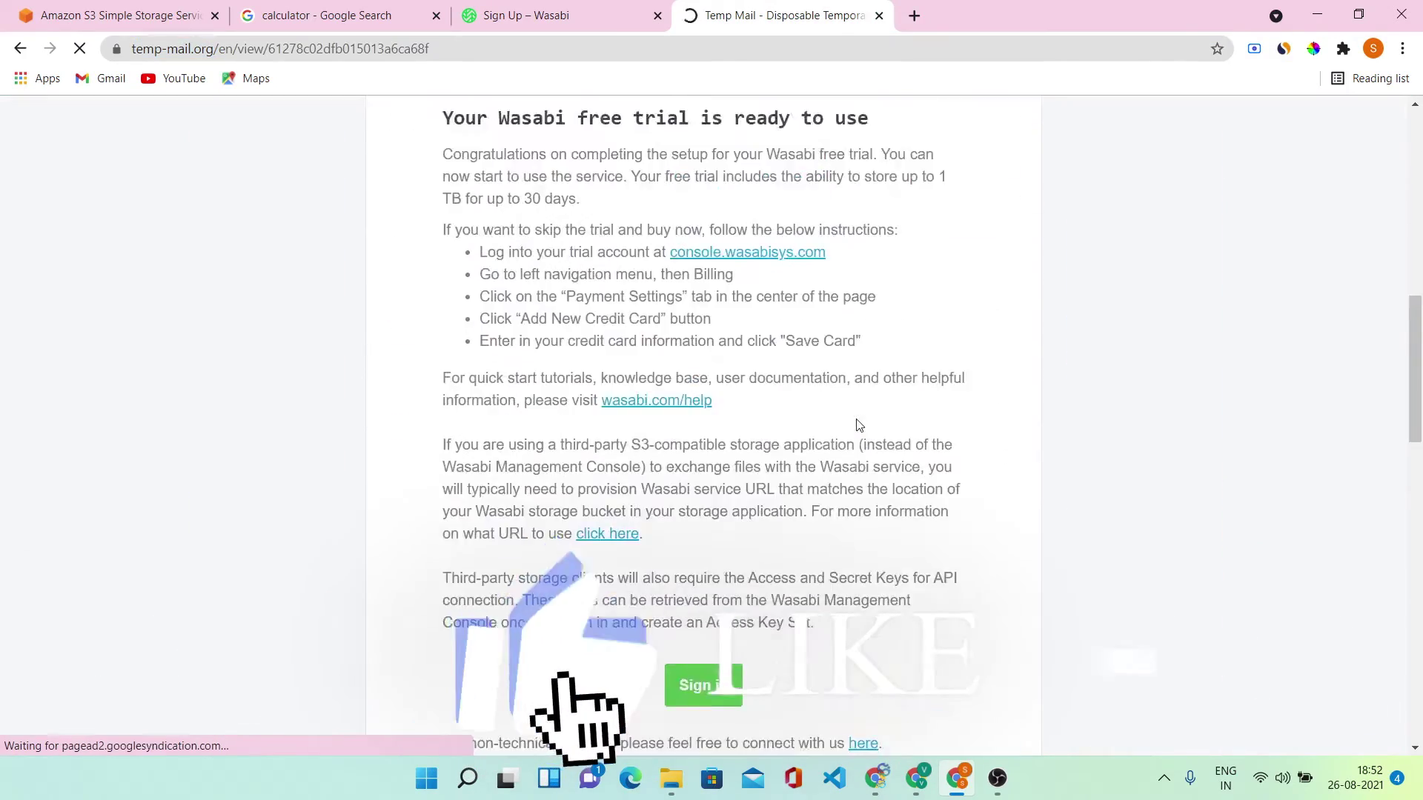
pyautogui.scroll(4, 815, 444)
pyautogui.scroll(-8, 746, 483)
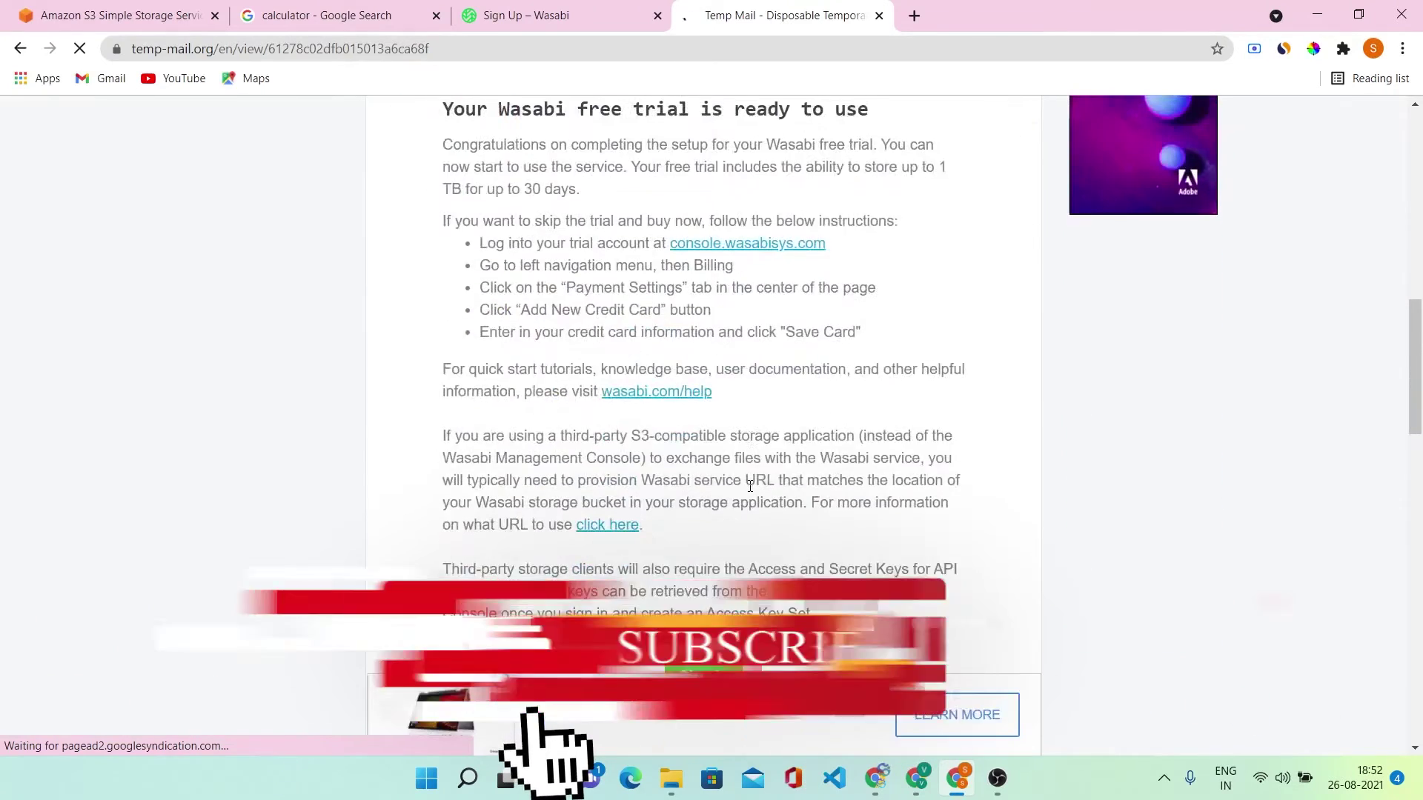
pyautogui.click(700, 492)
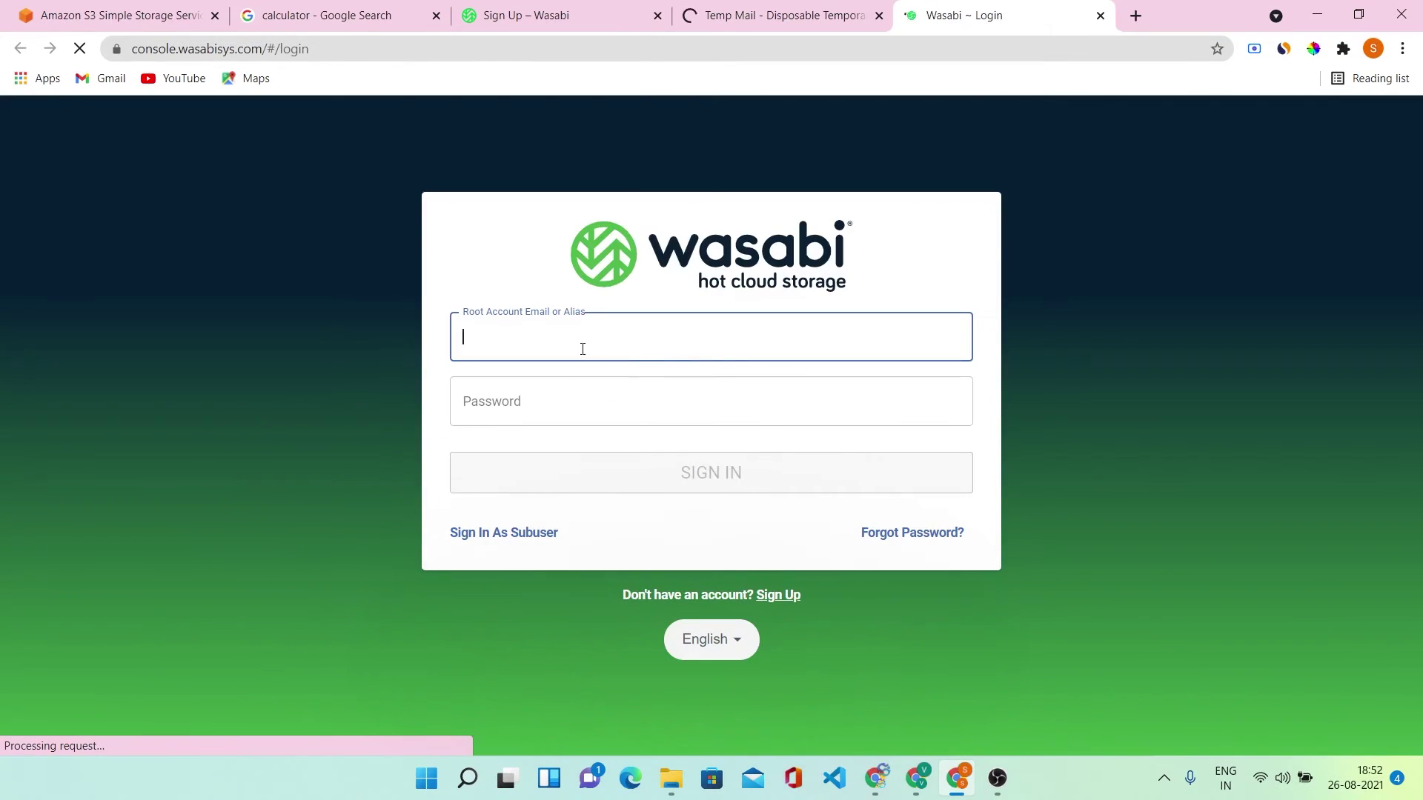
# Log in to Wasabi Console with the pasted temporary email as root account and the account password
pyautogui.click(564, 343)
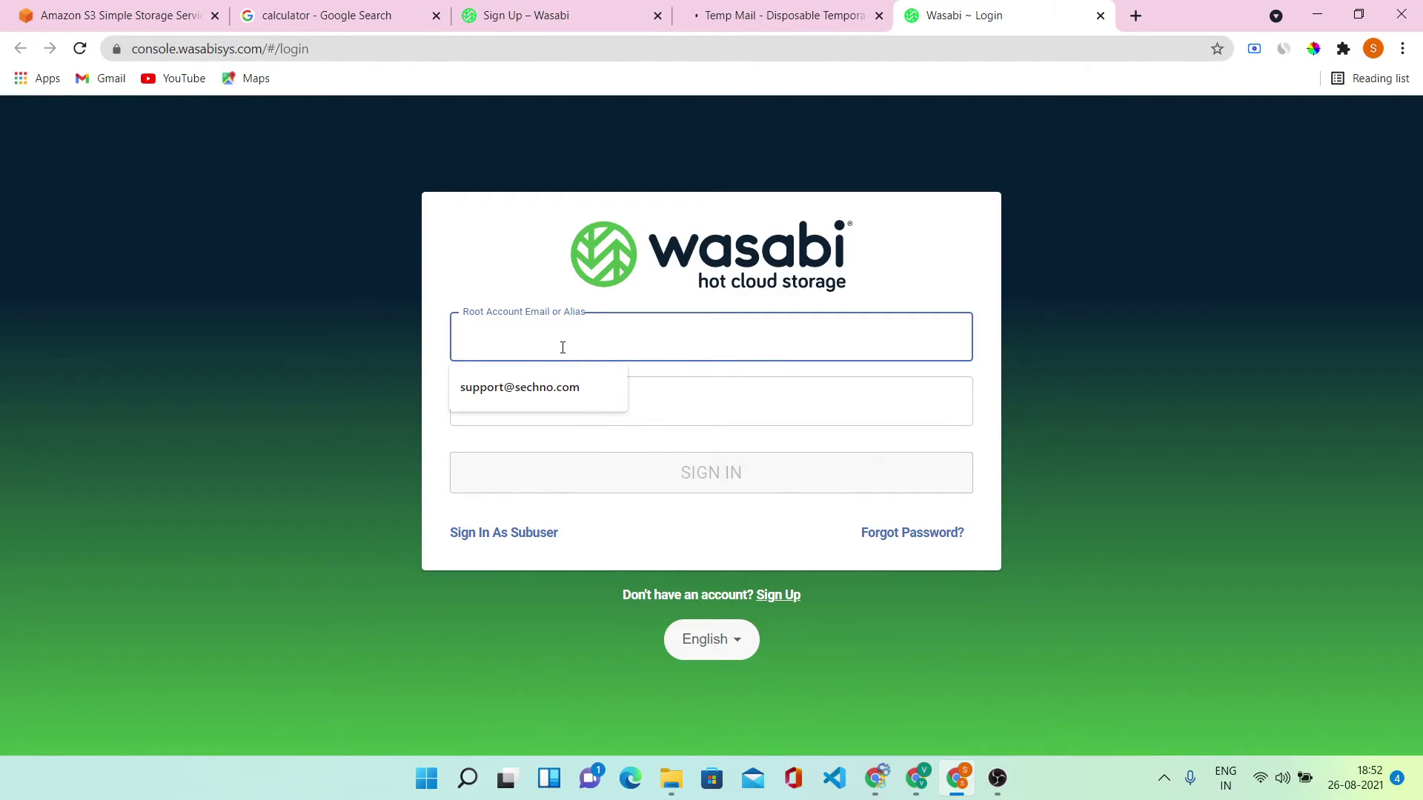
pyautogui.hotkey('ctrl', 'v')
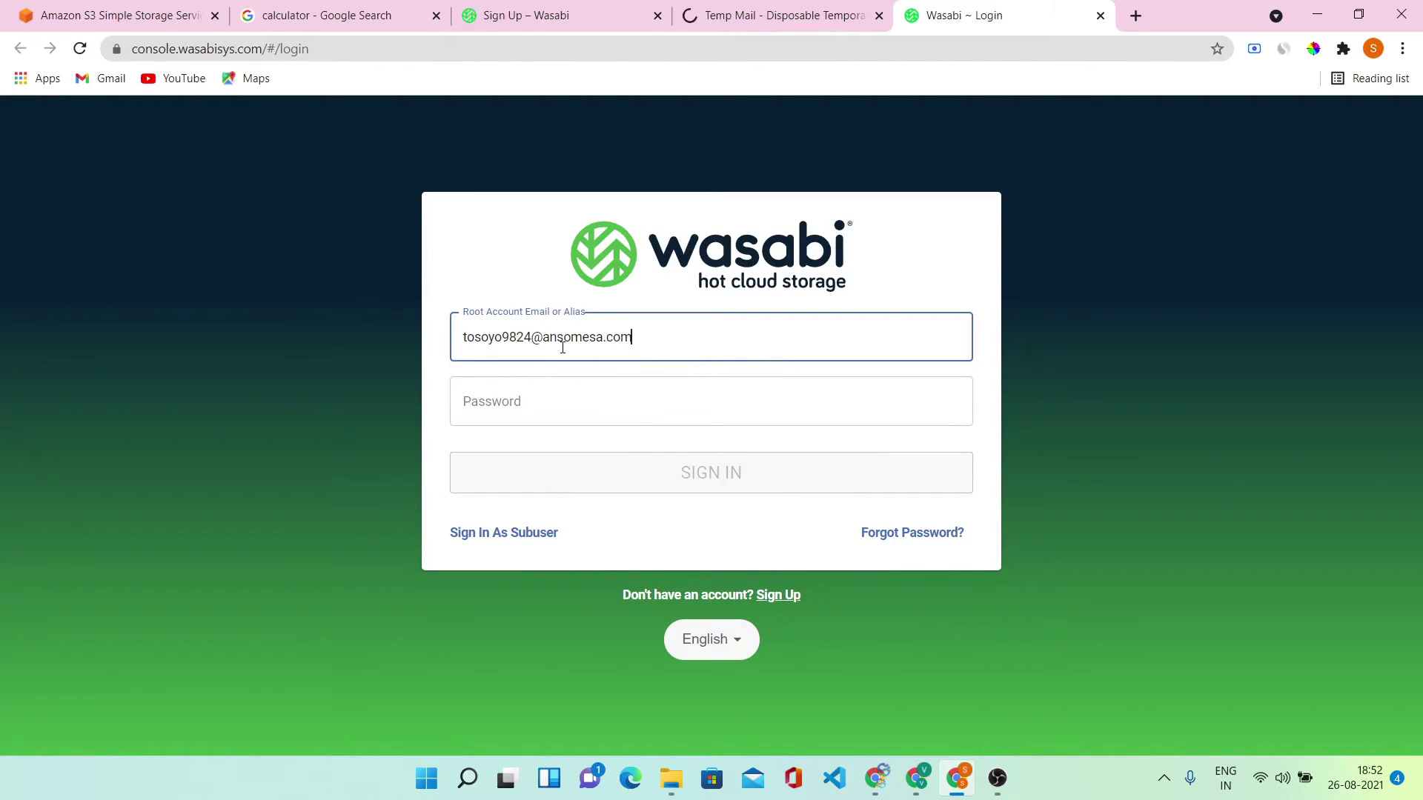
pyautogui.press('Tab')
pyautogui.write('••')
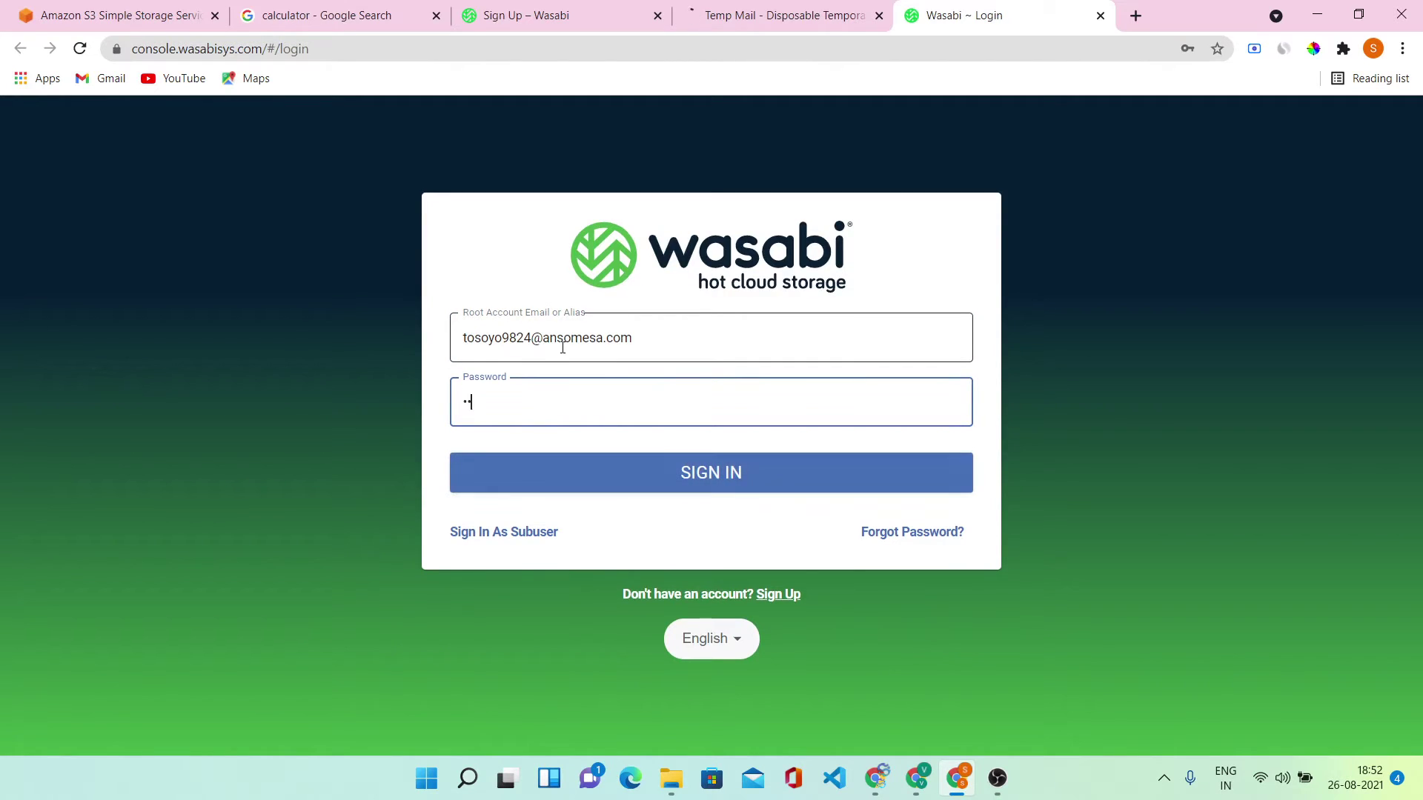
pyautogui.write('••••••••')
pyautogui.press('Return')
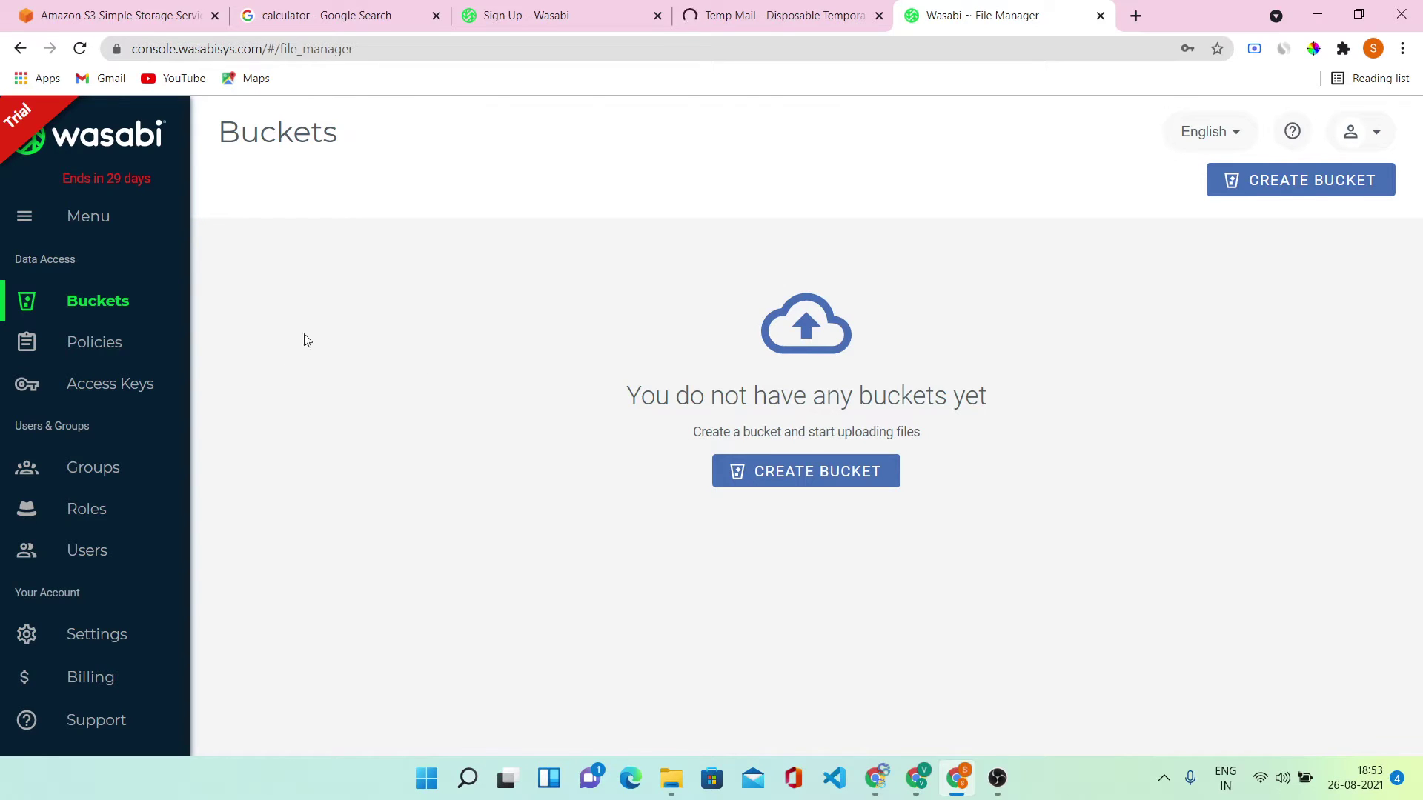
# Start a new user testingusersechno with console access and enter its password
pyautogui.click(66, 549)
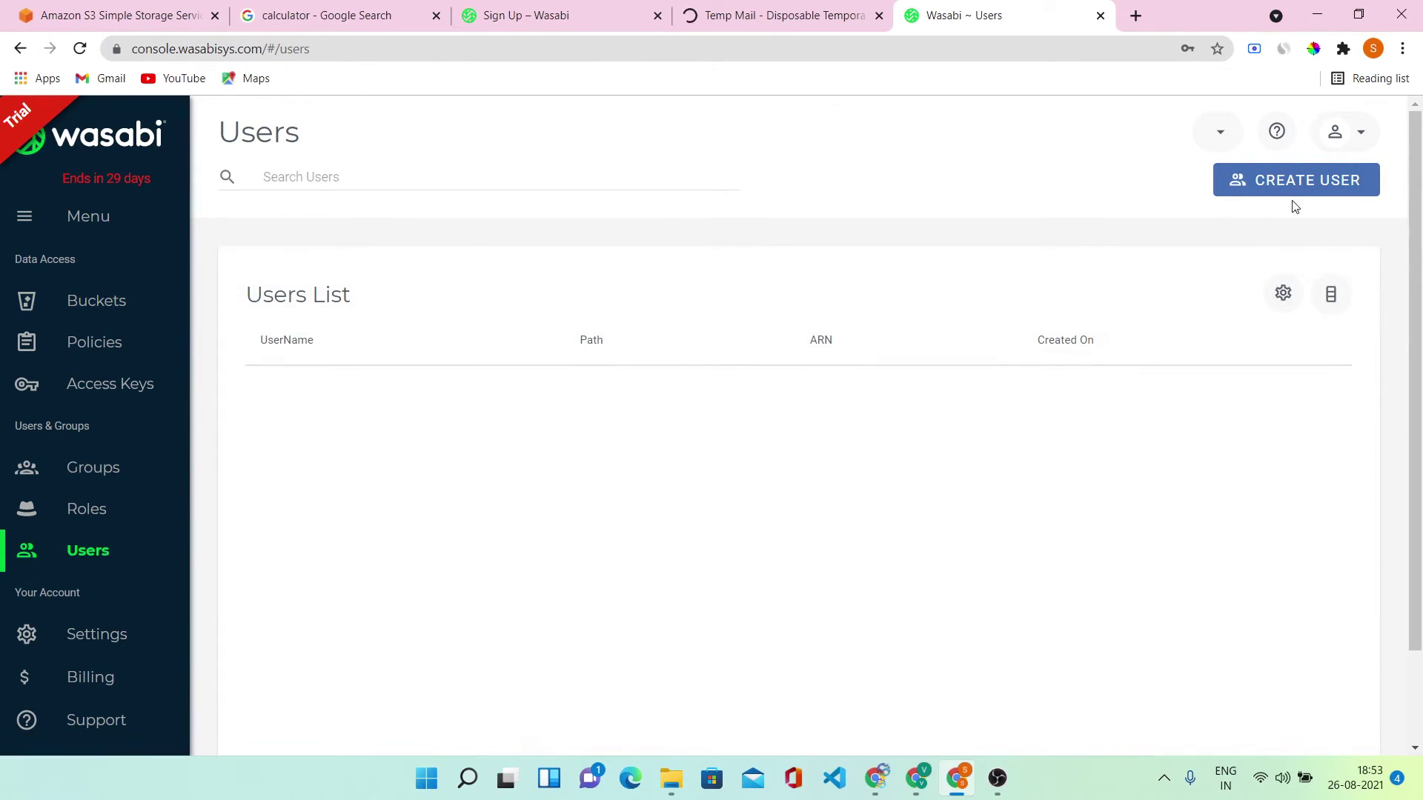
pyautogui.click(1302, 186)
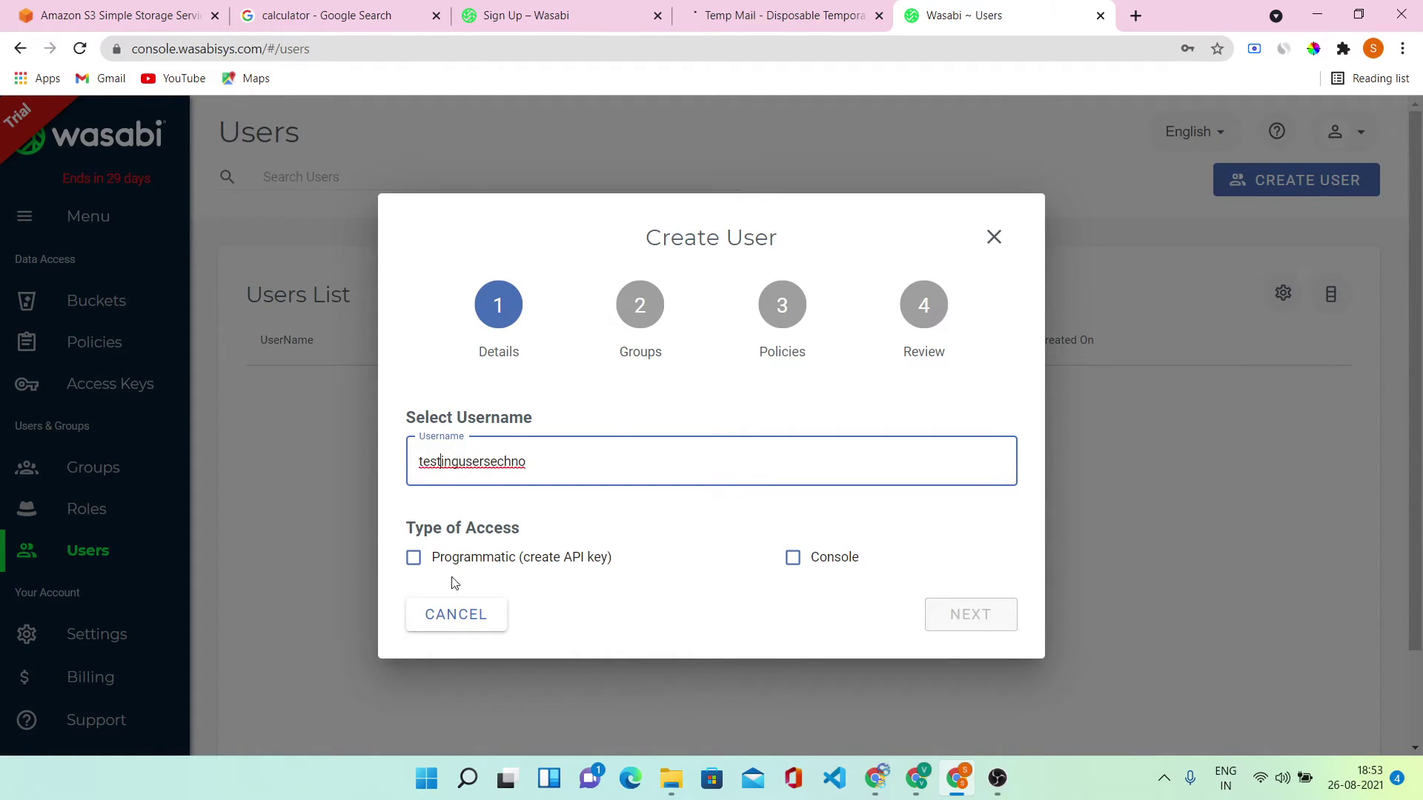
pyautogui.click(792, 557)
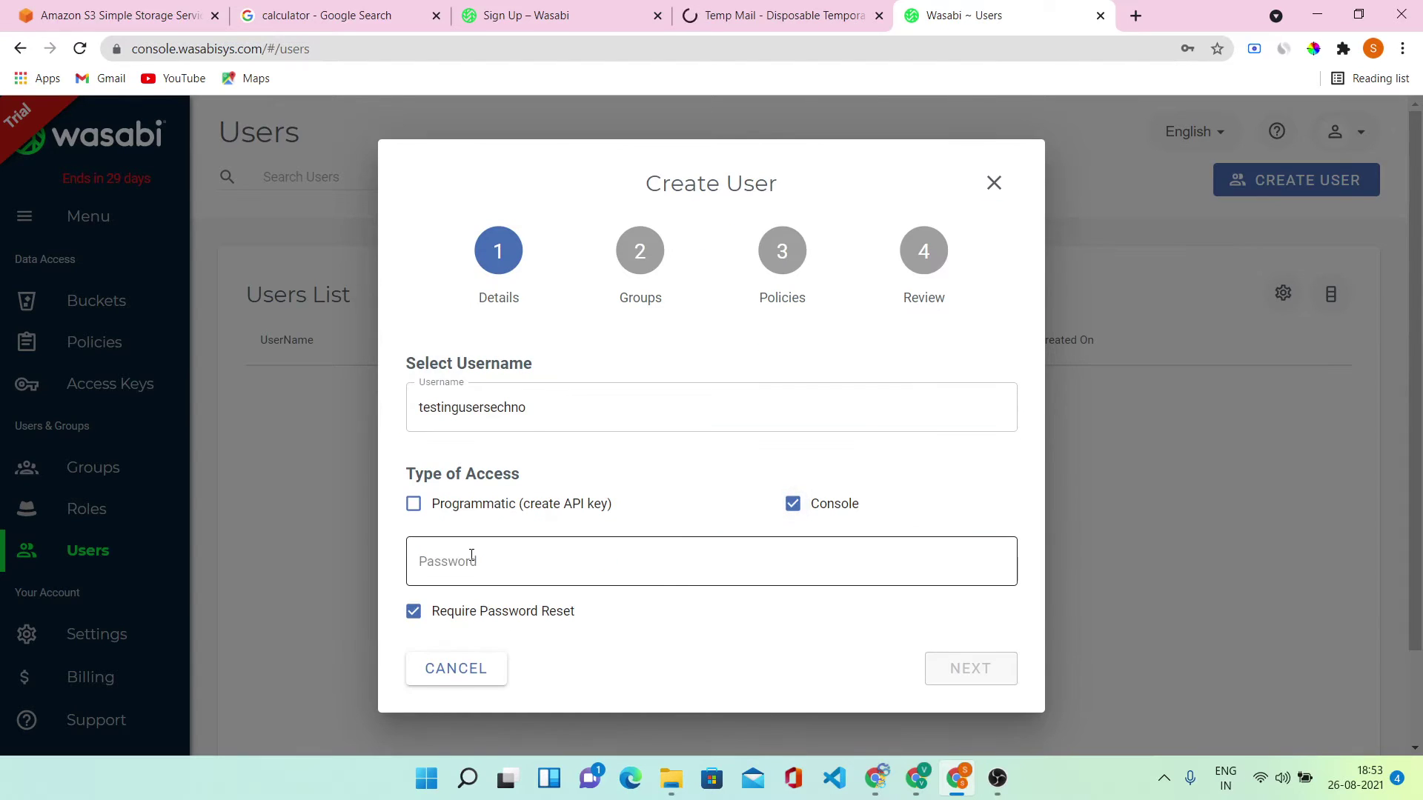
pyautogui.click(472, 556)
pyautogui.write('T')
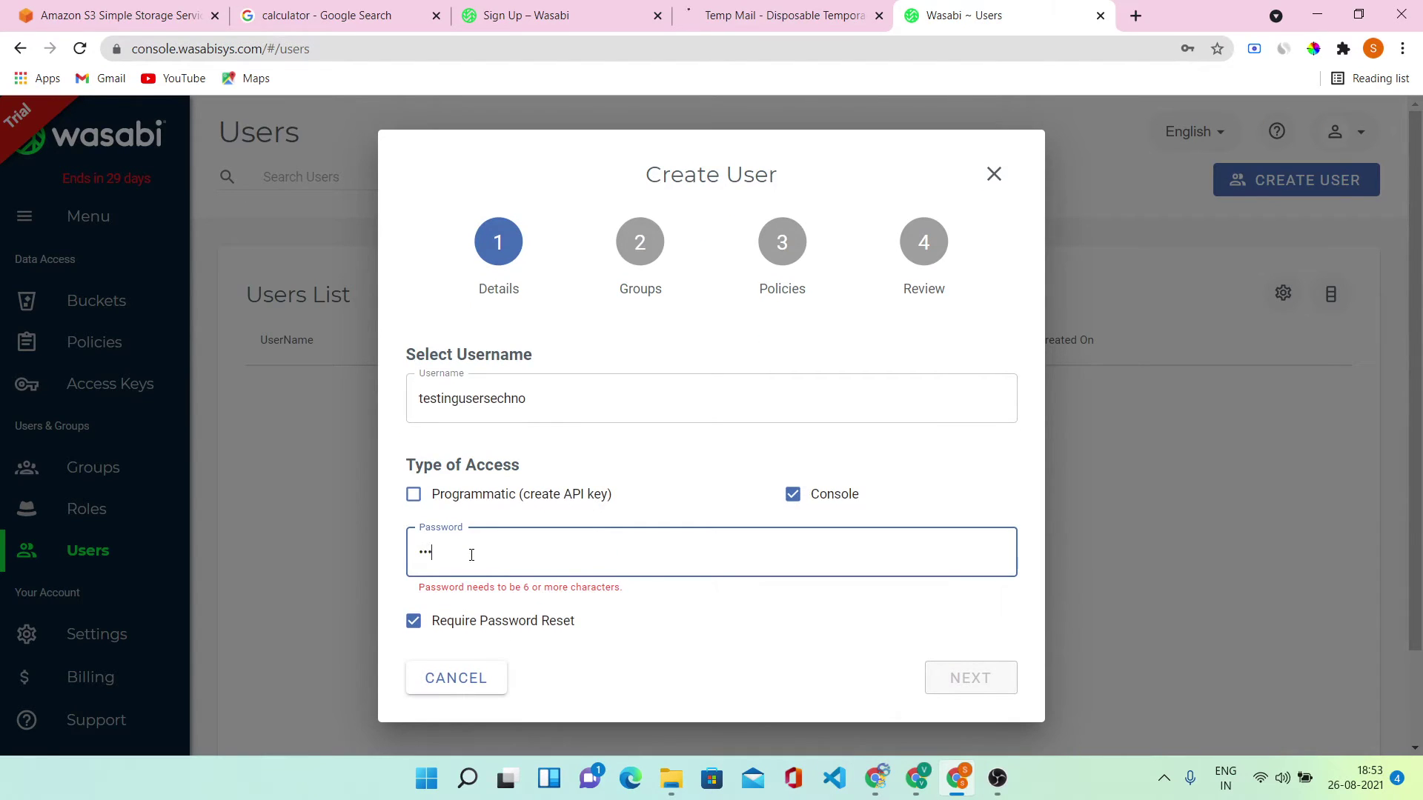
pyautogui.write('1')
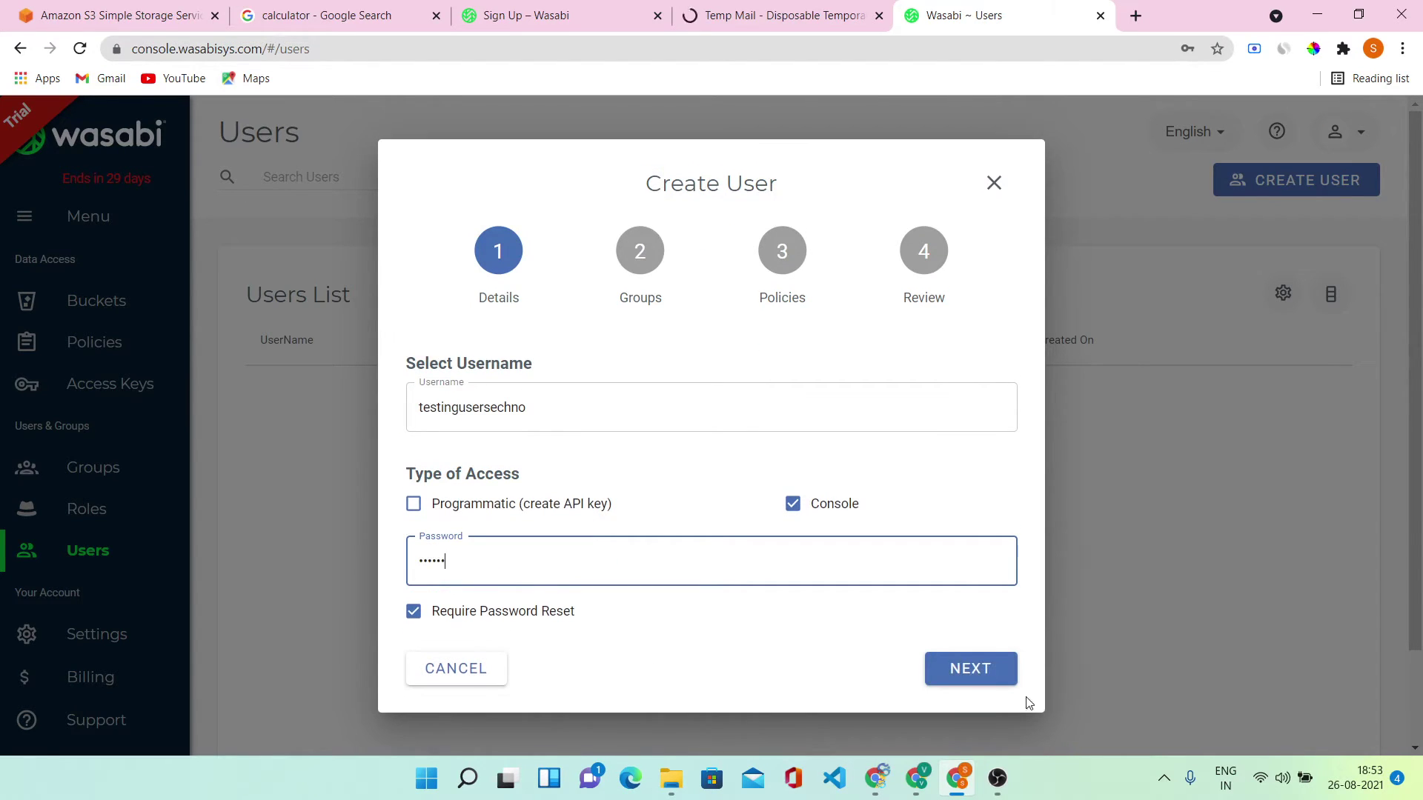
pyautogui.click(981, 671)
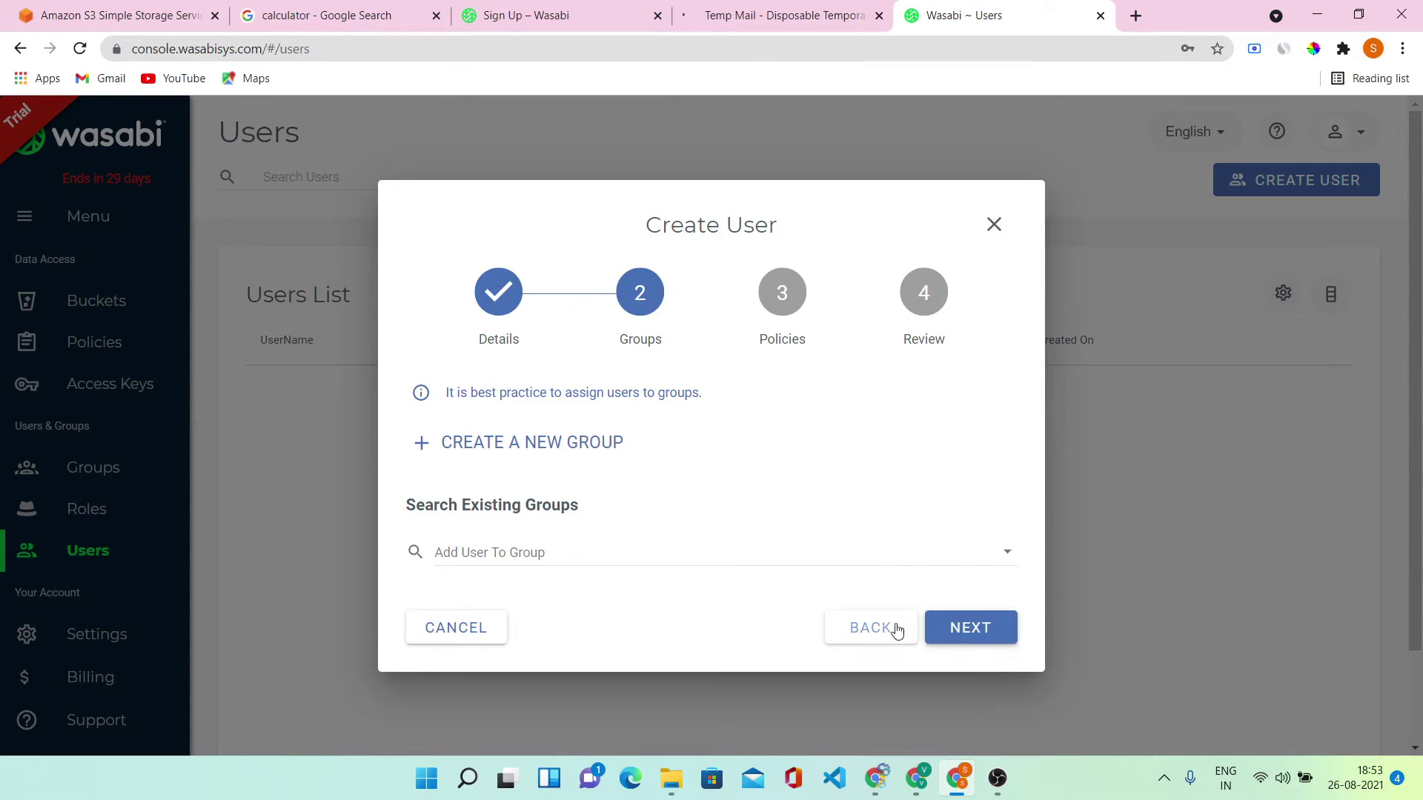
# Skip groups and policies, create the user, close the dialog, and return to Buckets
pyautogui.click(496, 553)
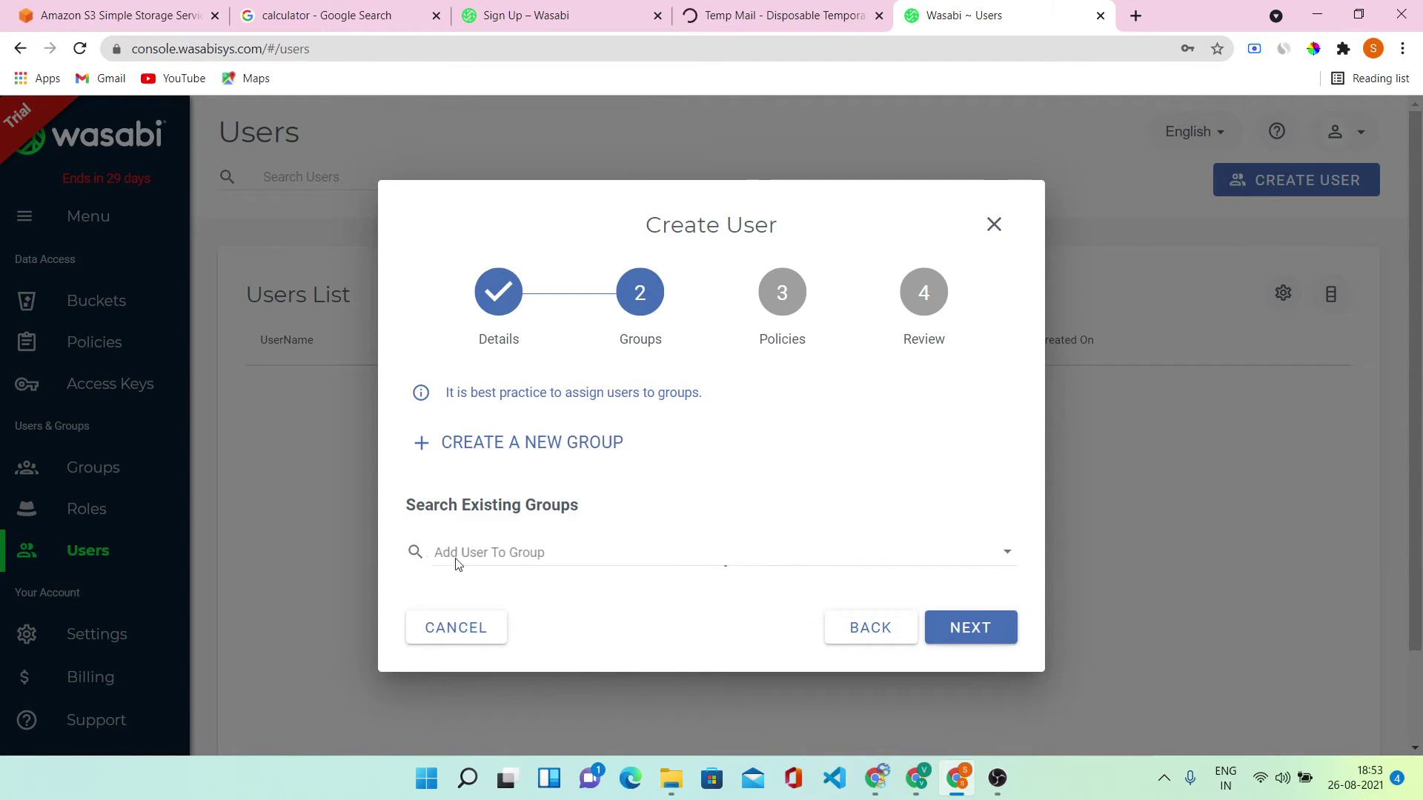
pyautogui.click(997, 627)
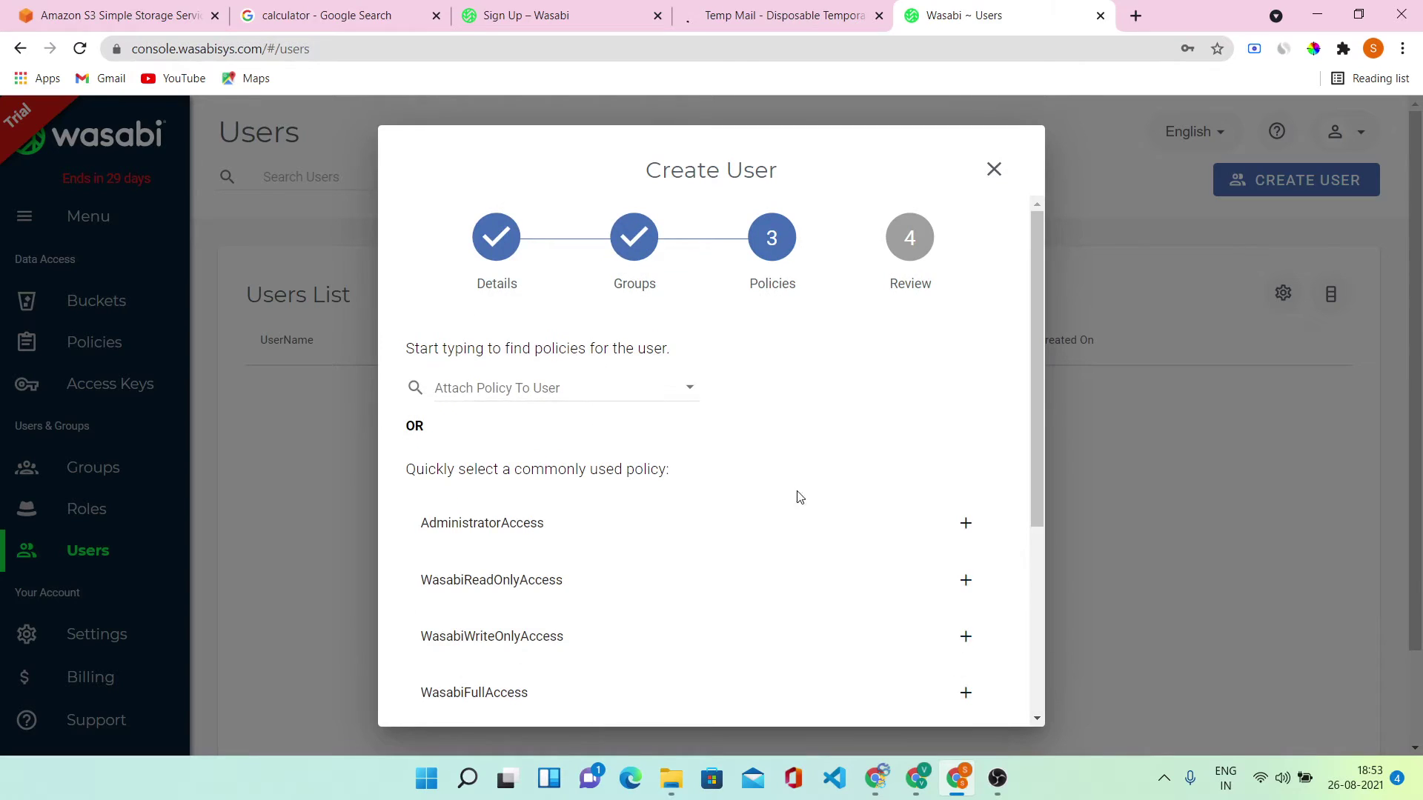
pyautogui.scroll(-4, 793, 496)
pyautogui.click(956, 679)
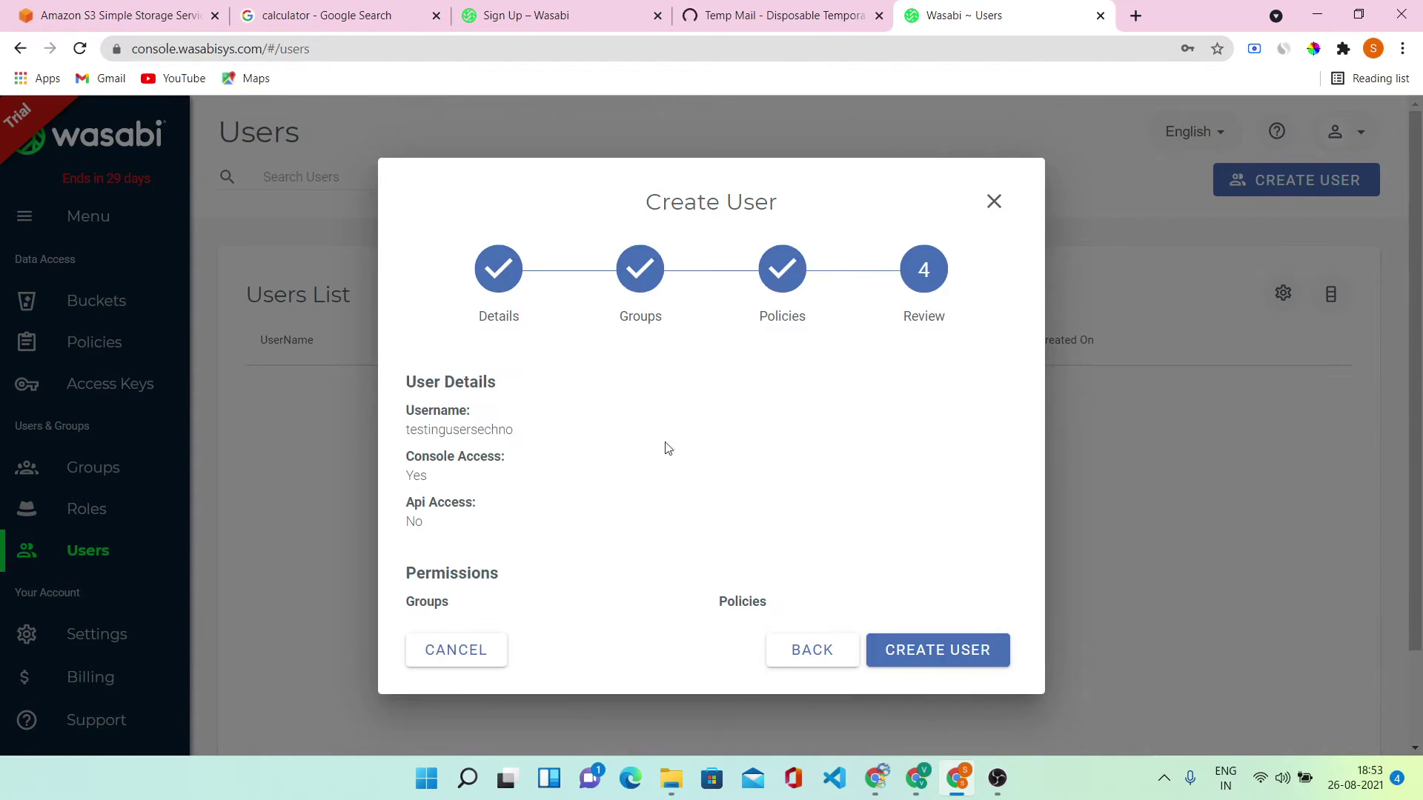
pyautogui.click(917, 655)
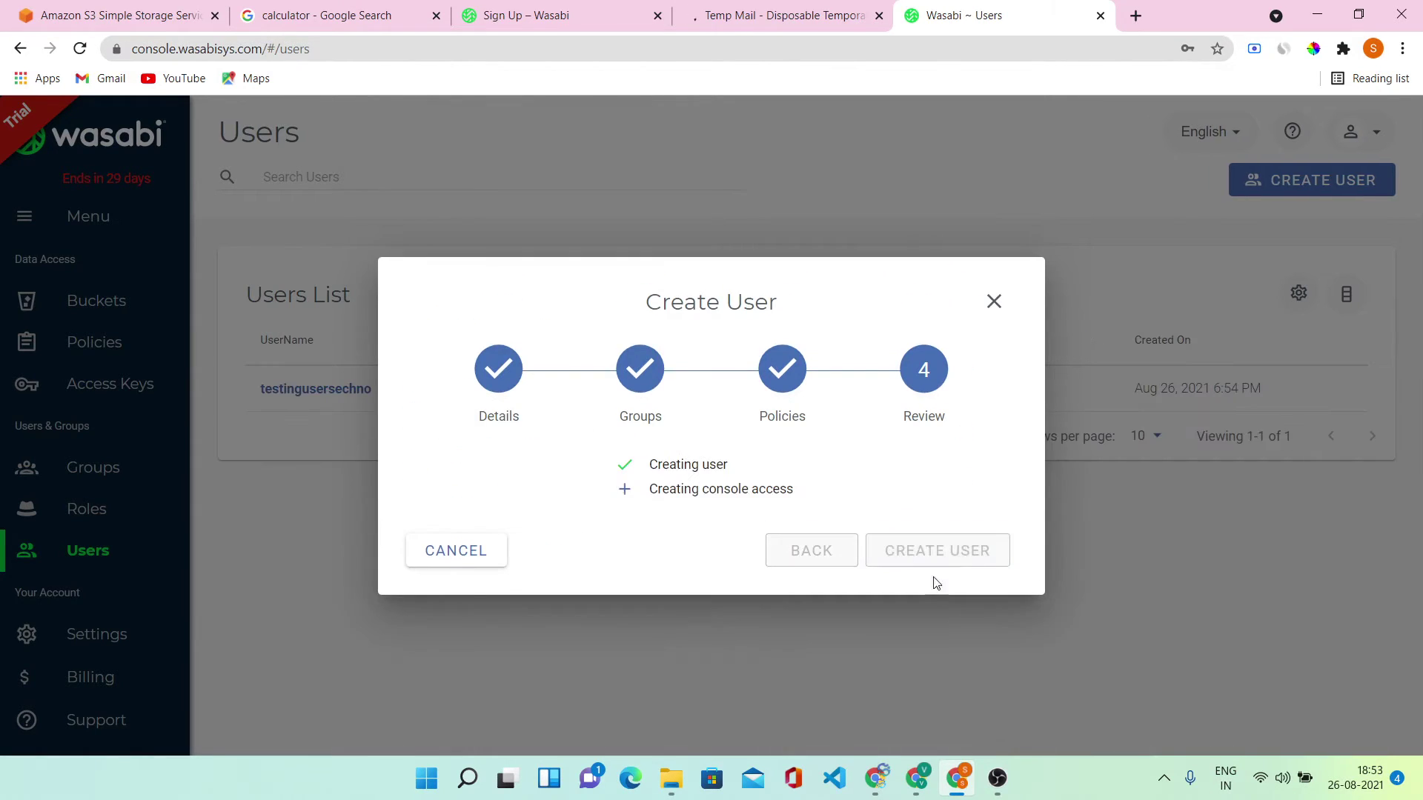
pyautogui.click(927, 567)
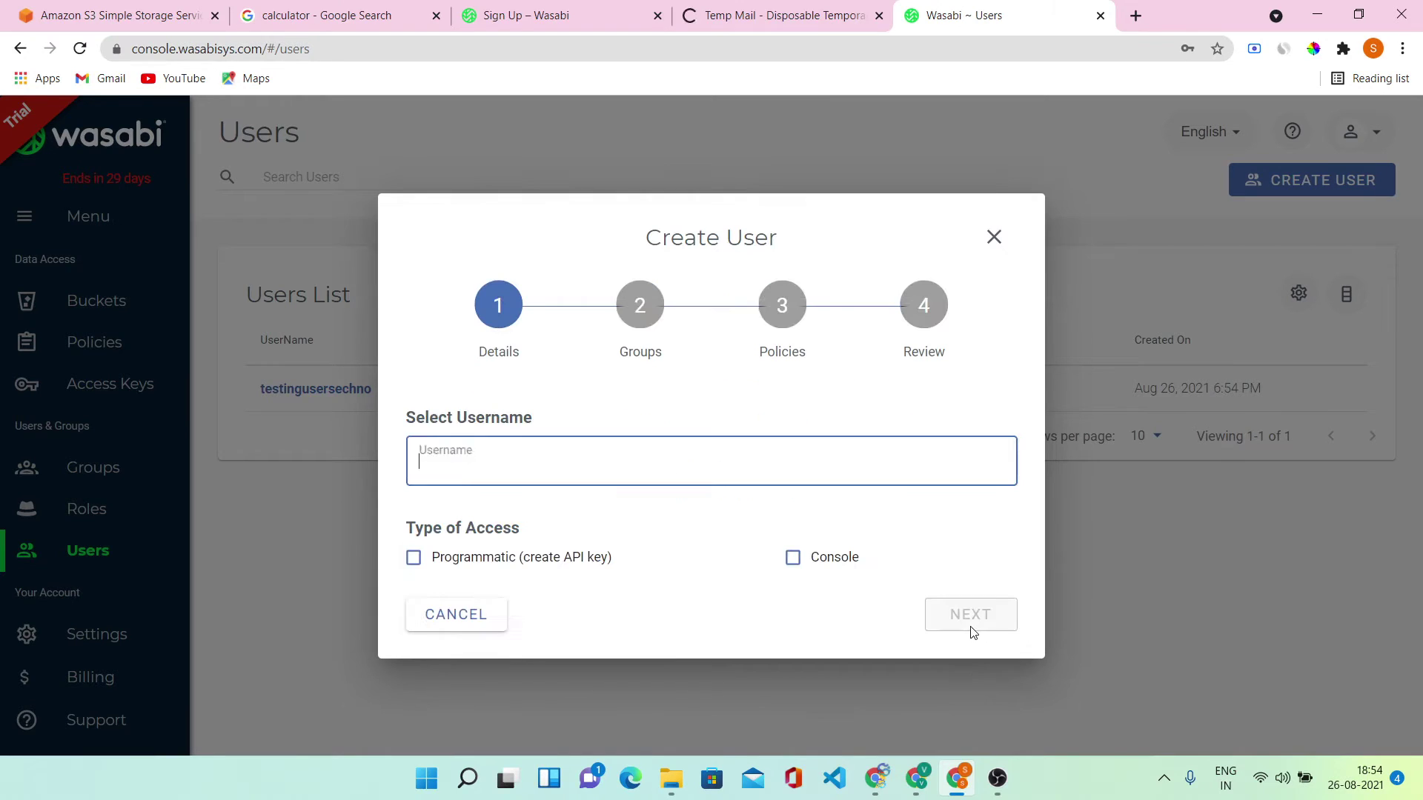
pyautogui.click(993, 239)
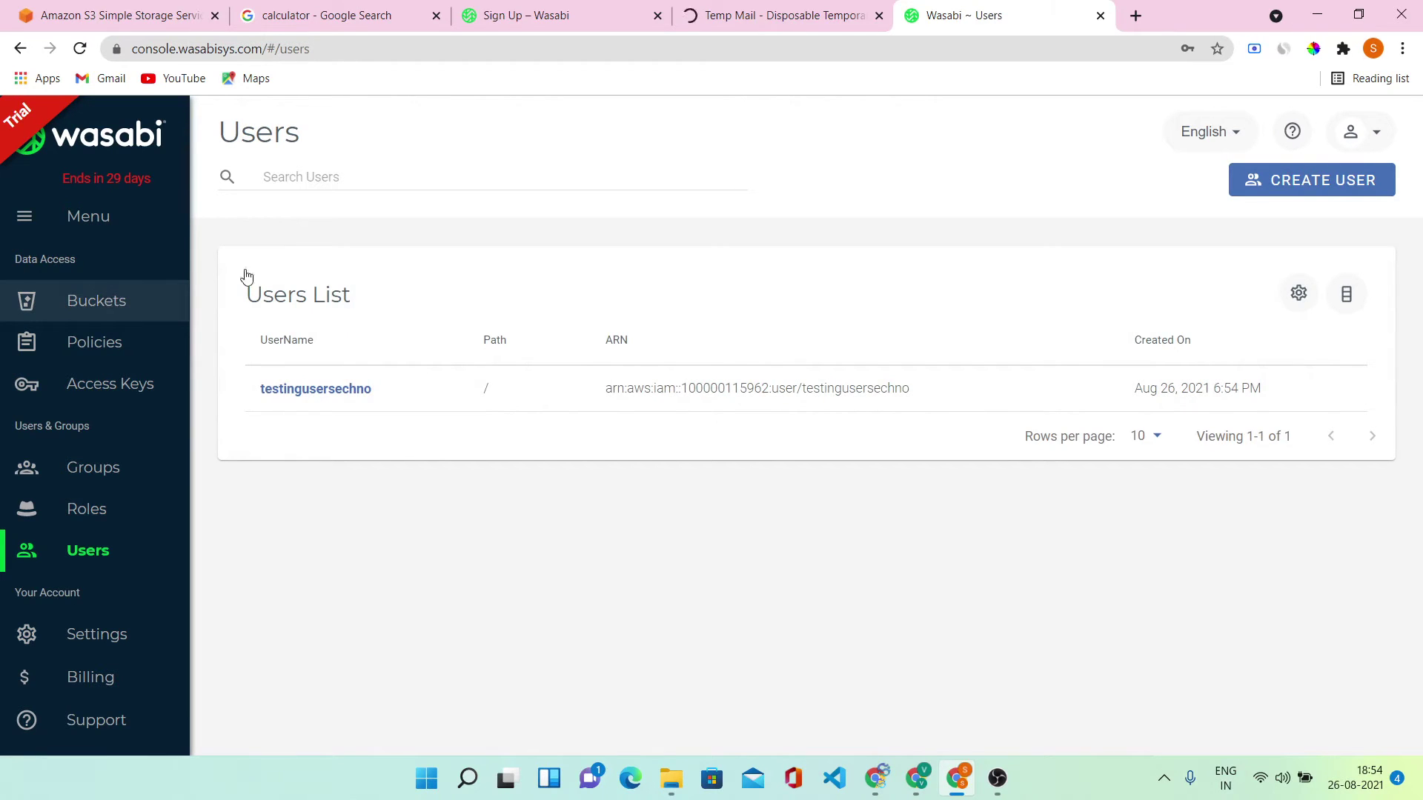
pyautogui.click(94, 301)
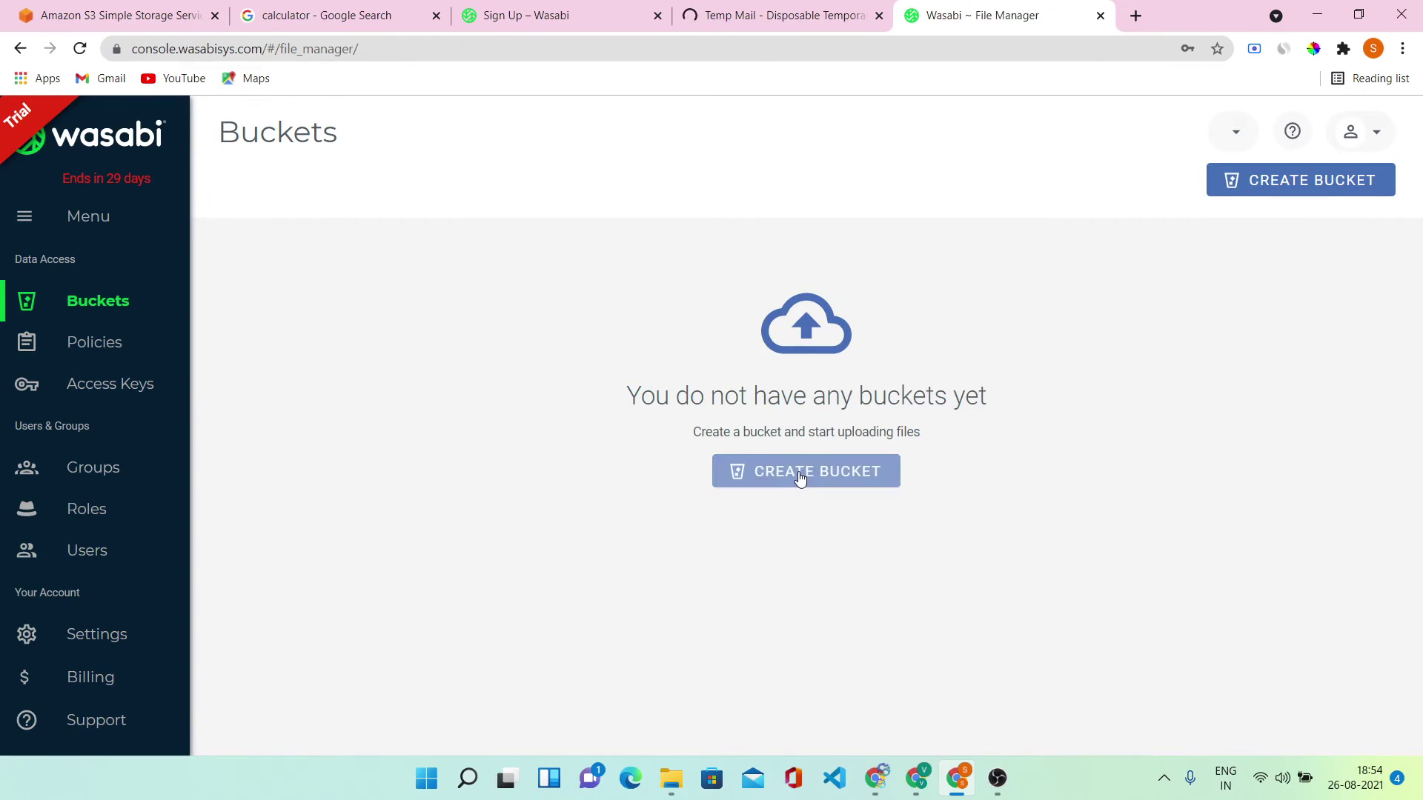
# Create bucket testingsechnobucket in region us-west-1, keeping the default properties
pyautogui.click(796, 473)
pyautogui.write('testingsechnobucket')
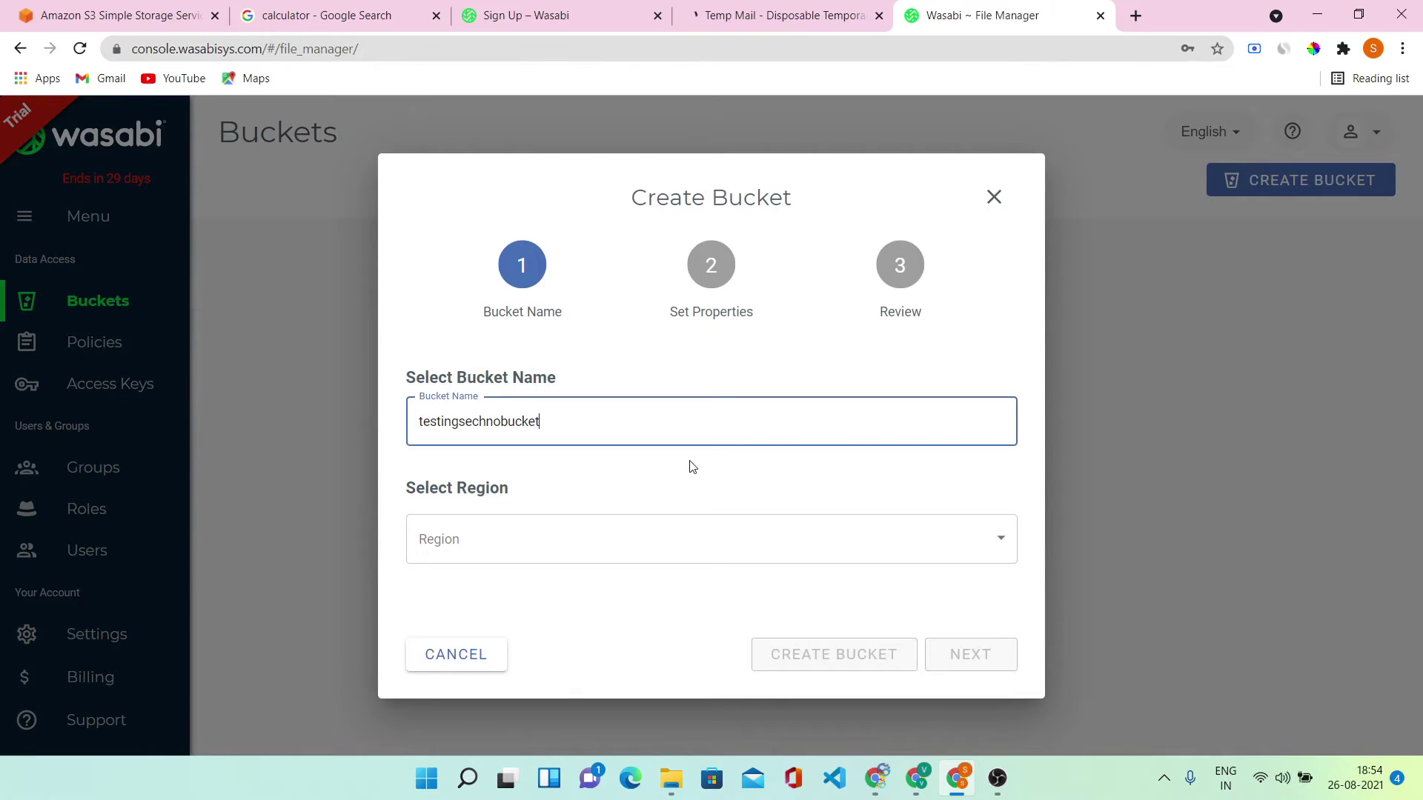
pyautogui.click(663, 532)
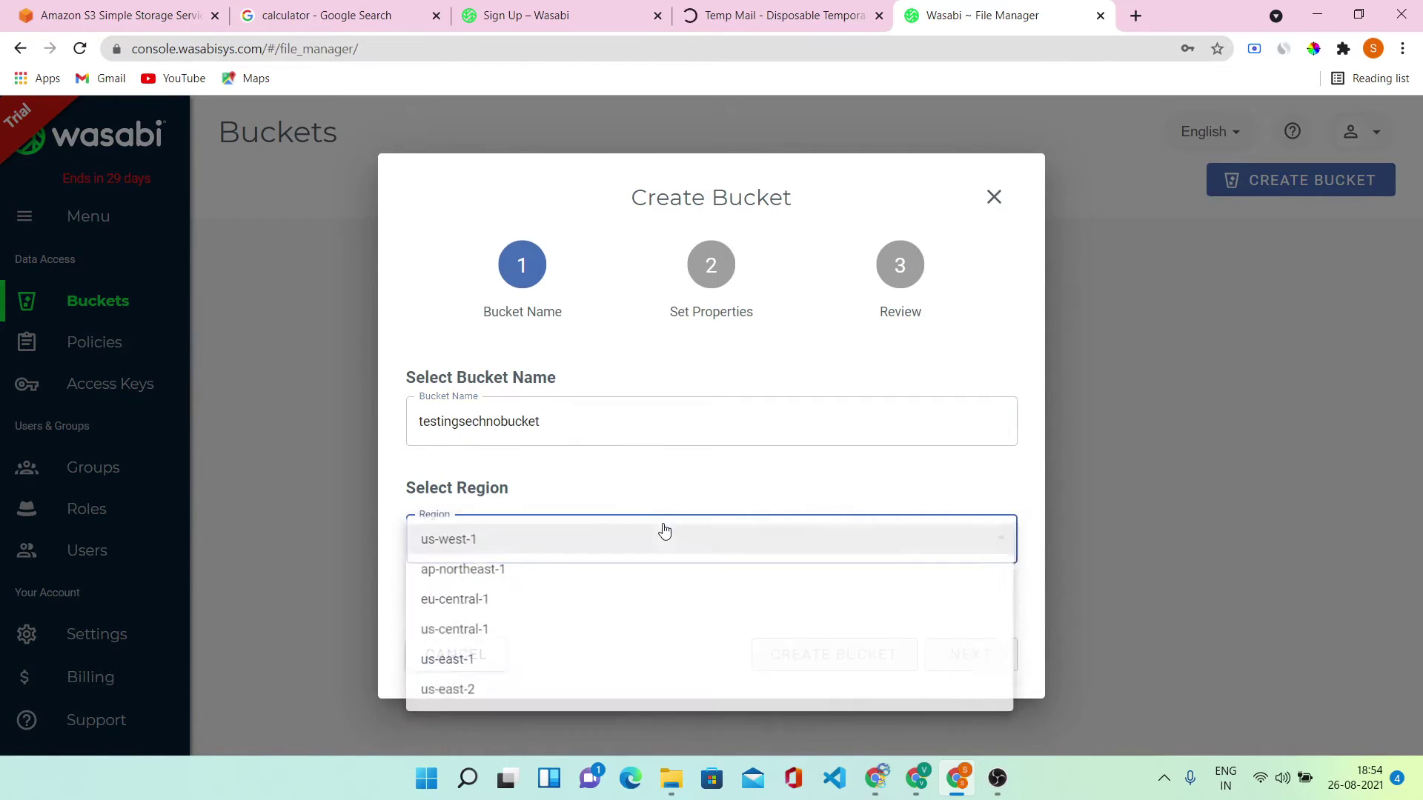
pyautogui.click(475, 539)
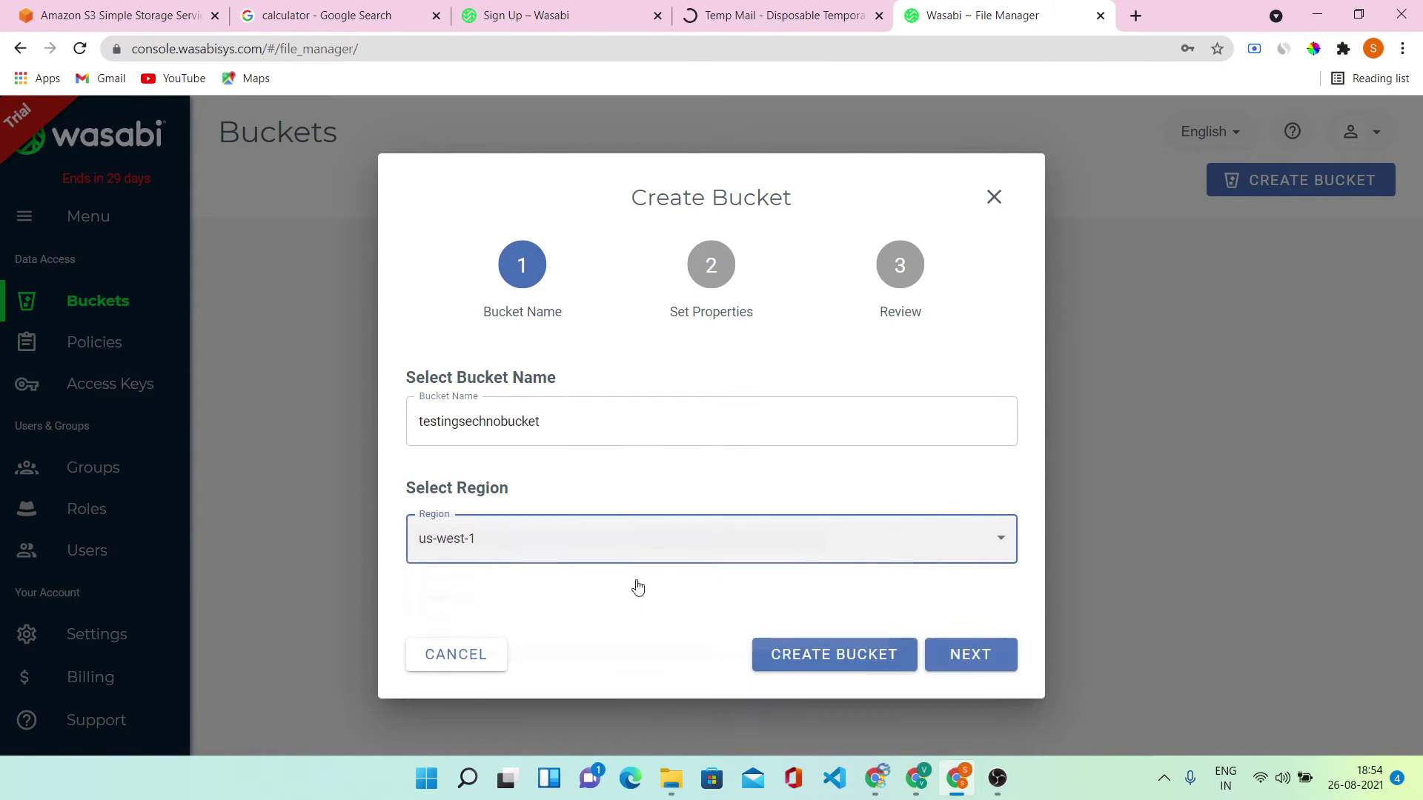
pyautogui.click(956, 656)
pyautogui.scroll(-3, 781, 626)
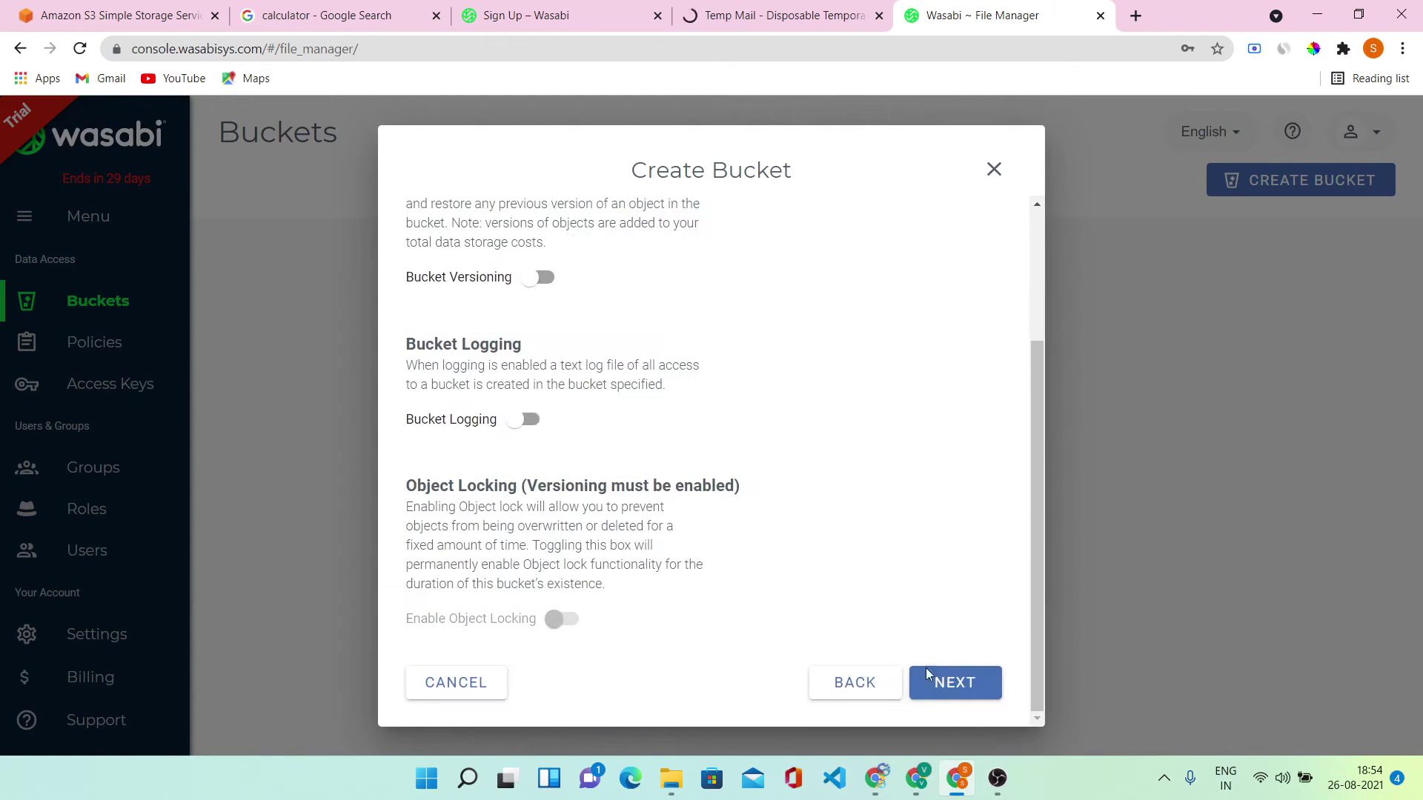
pyautogui.click(942, 697)
pyautogui.click(966, 682)
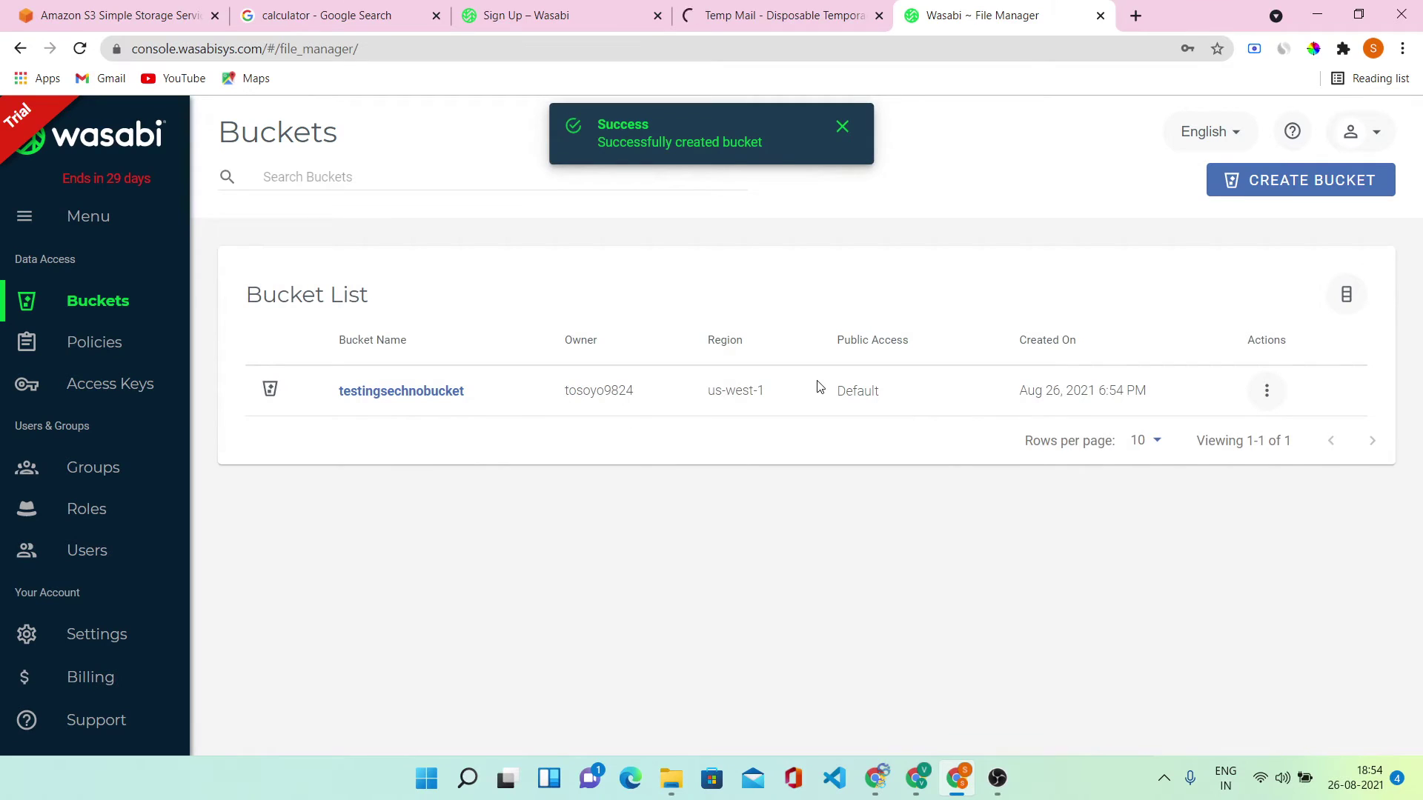
# Open testingsechnobucket's Settings on the Policies tab and place the caret in the empty policy editor
pyautogui.click(399, 393)
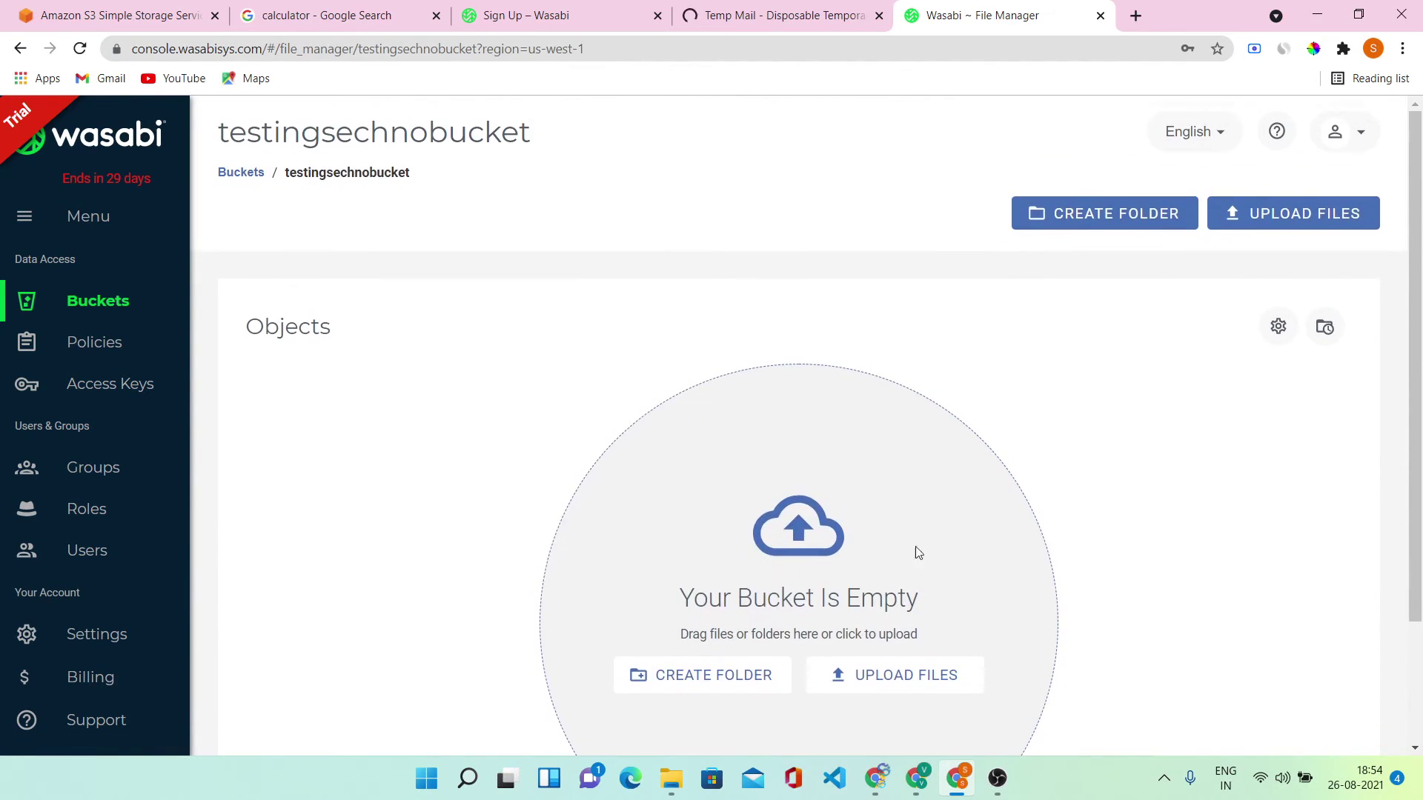
pyautogui.click(1277, 326)
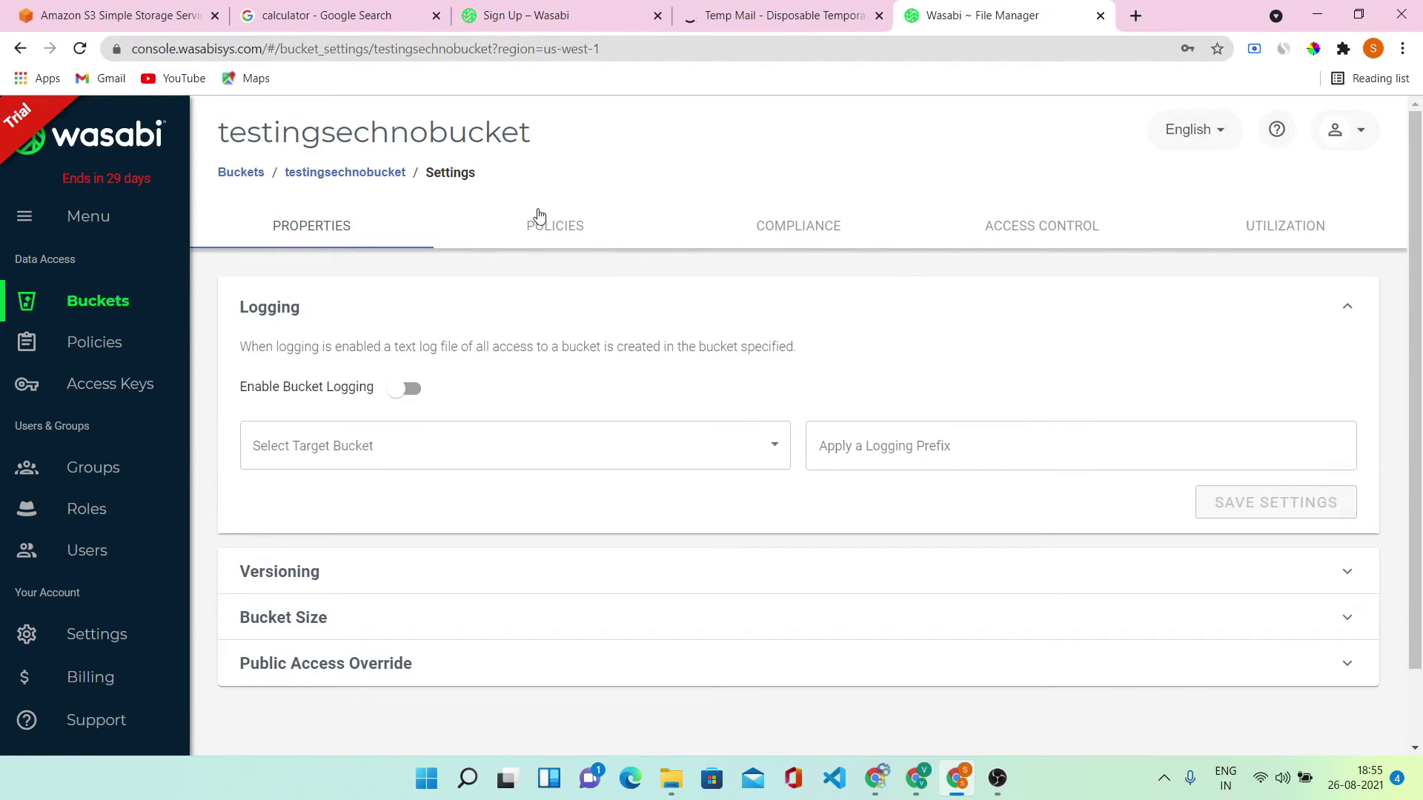
pyautogui.click(547, 225)
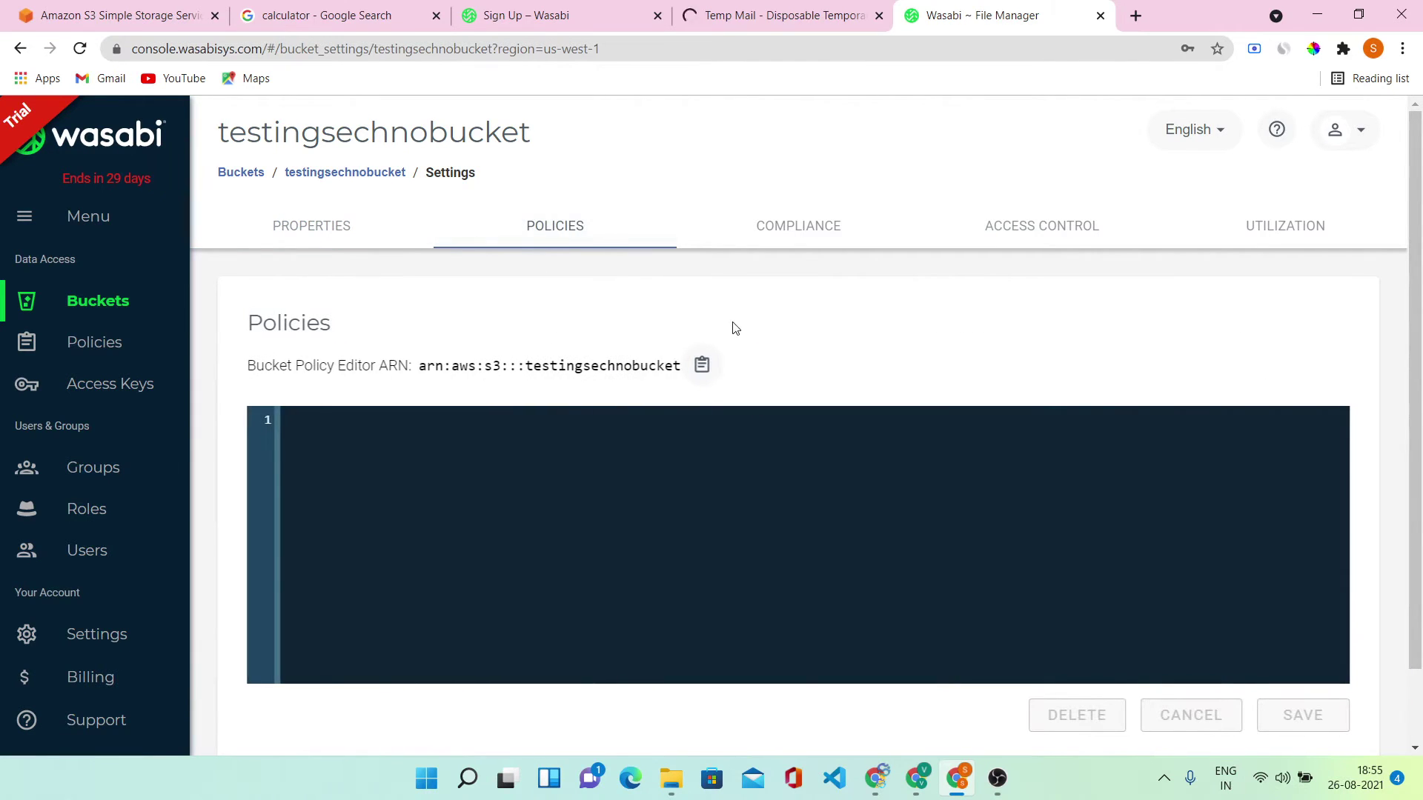
pyautogui.click(319, 415)
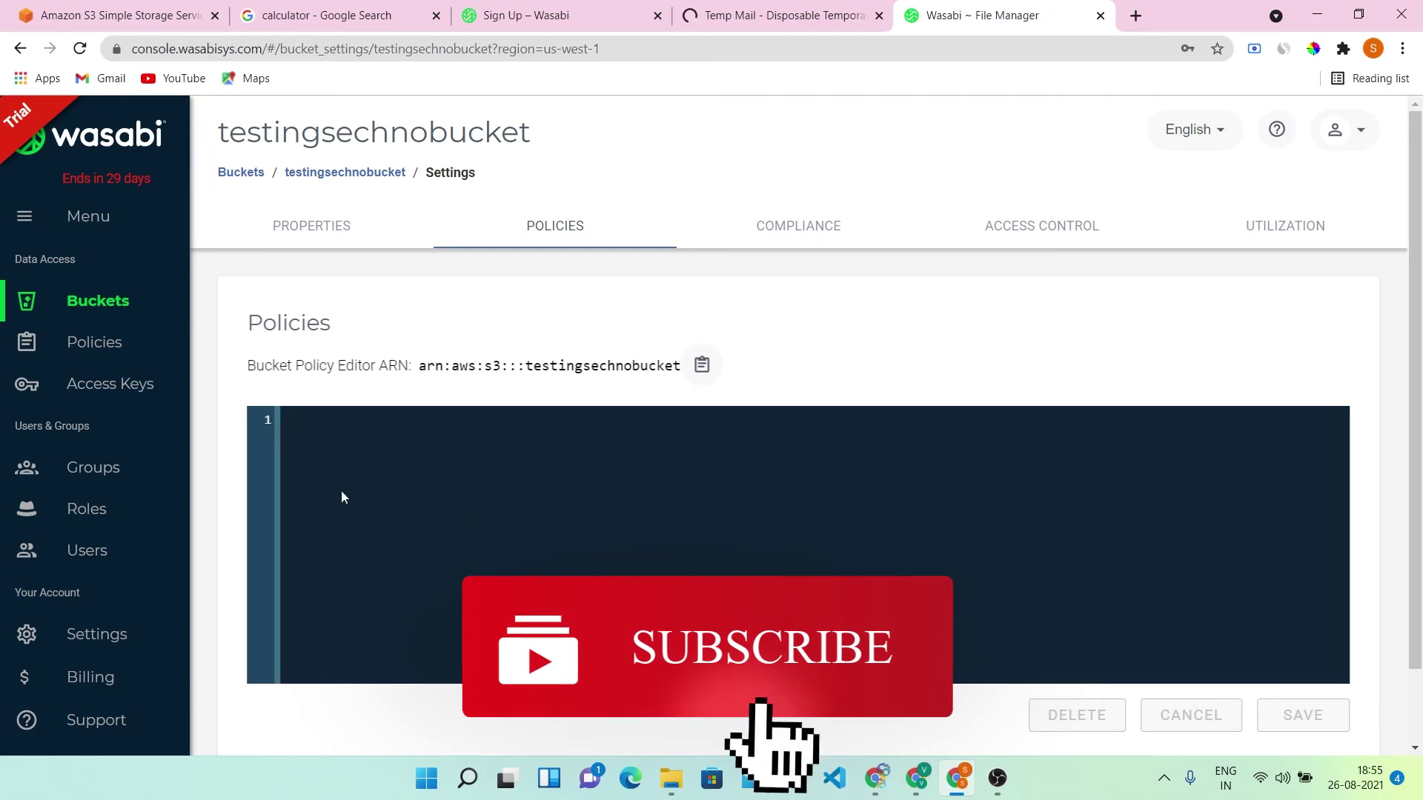
# Load sechno.com in a new tab and follow the Amazon S3 story's Get Link to AWS Policy Generator
pyautogui.click(1135, 16)
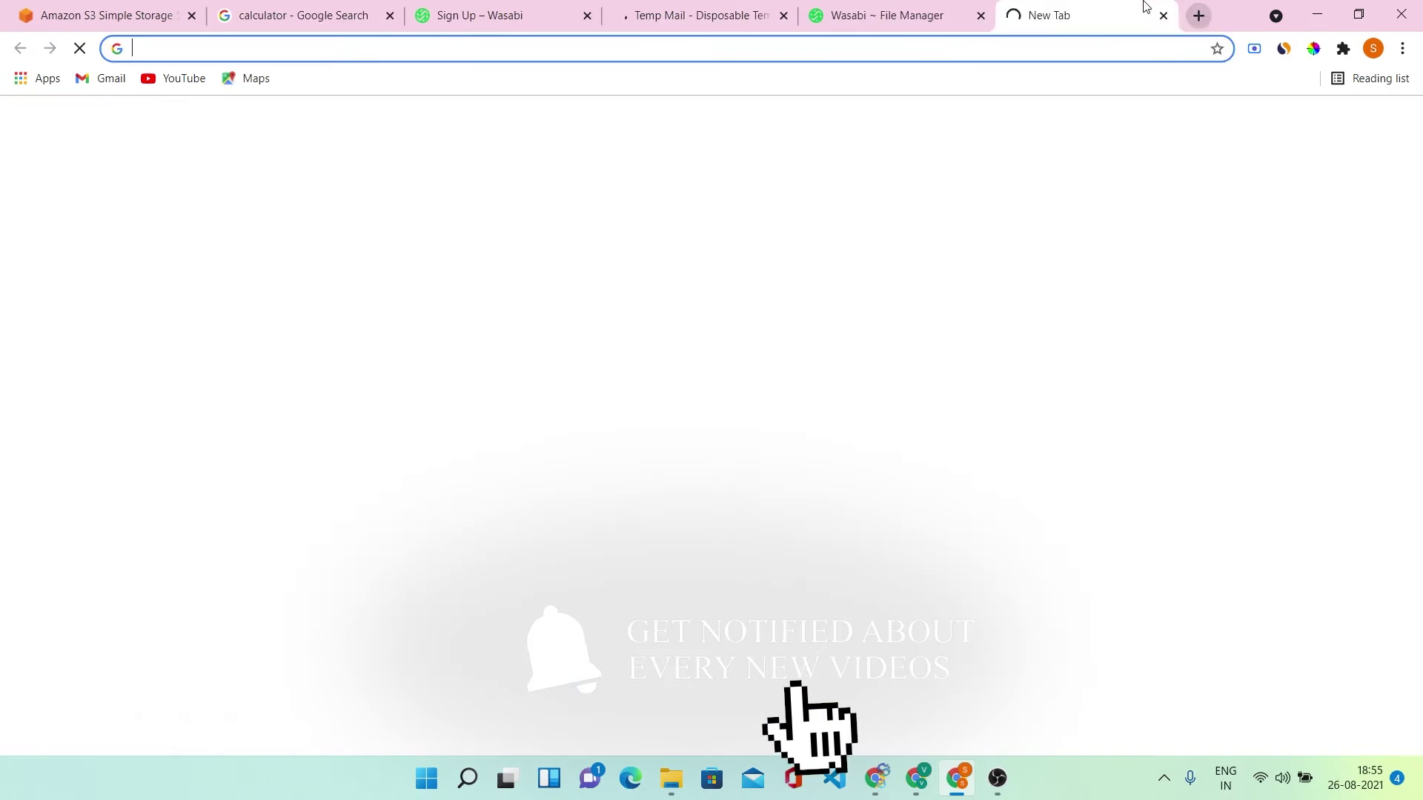
pyautogui.write('sechn')
pyautogui.press('Return')
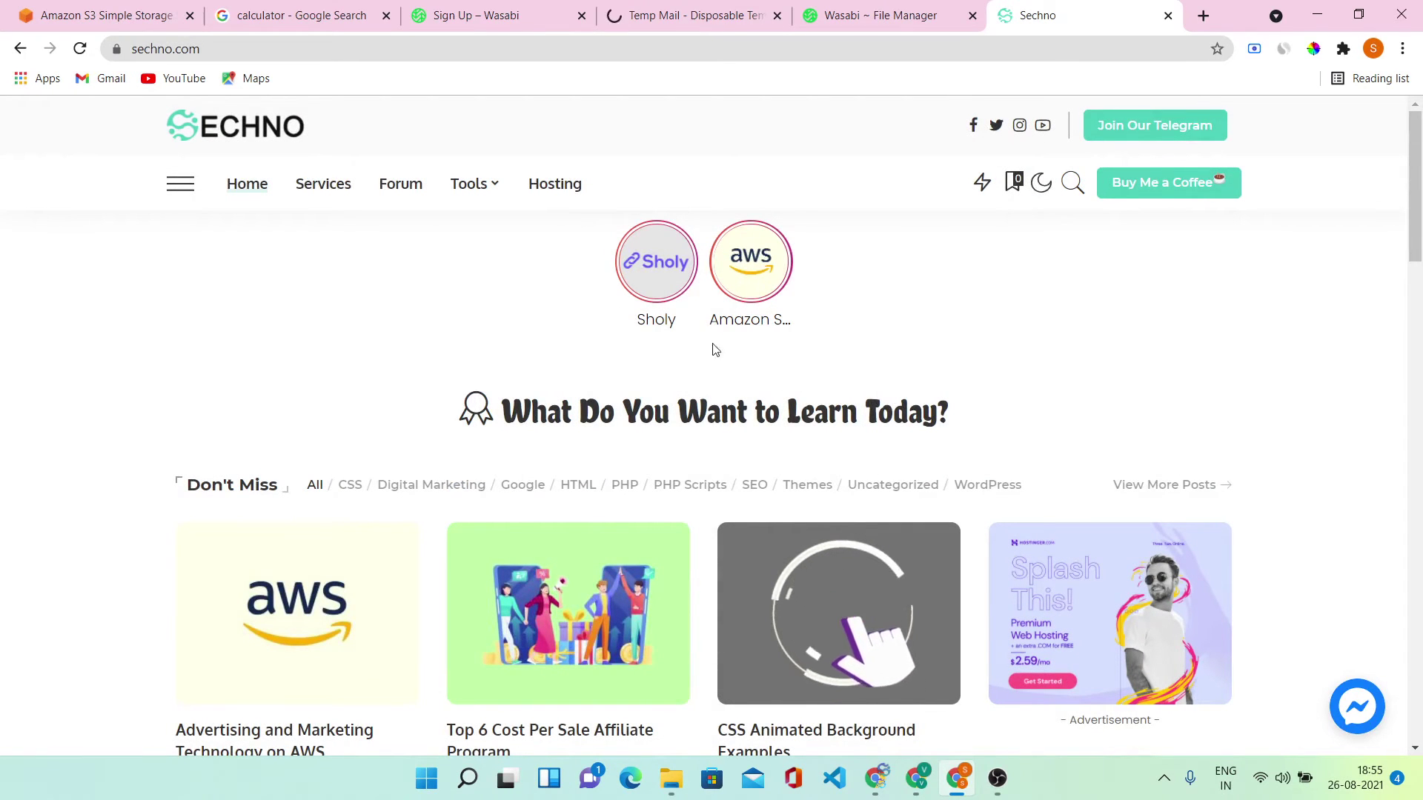
pyautogui.click(761, 272)
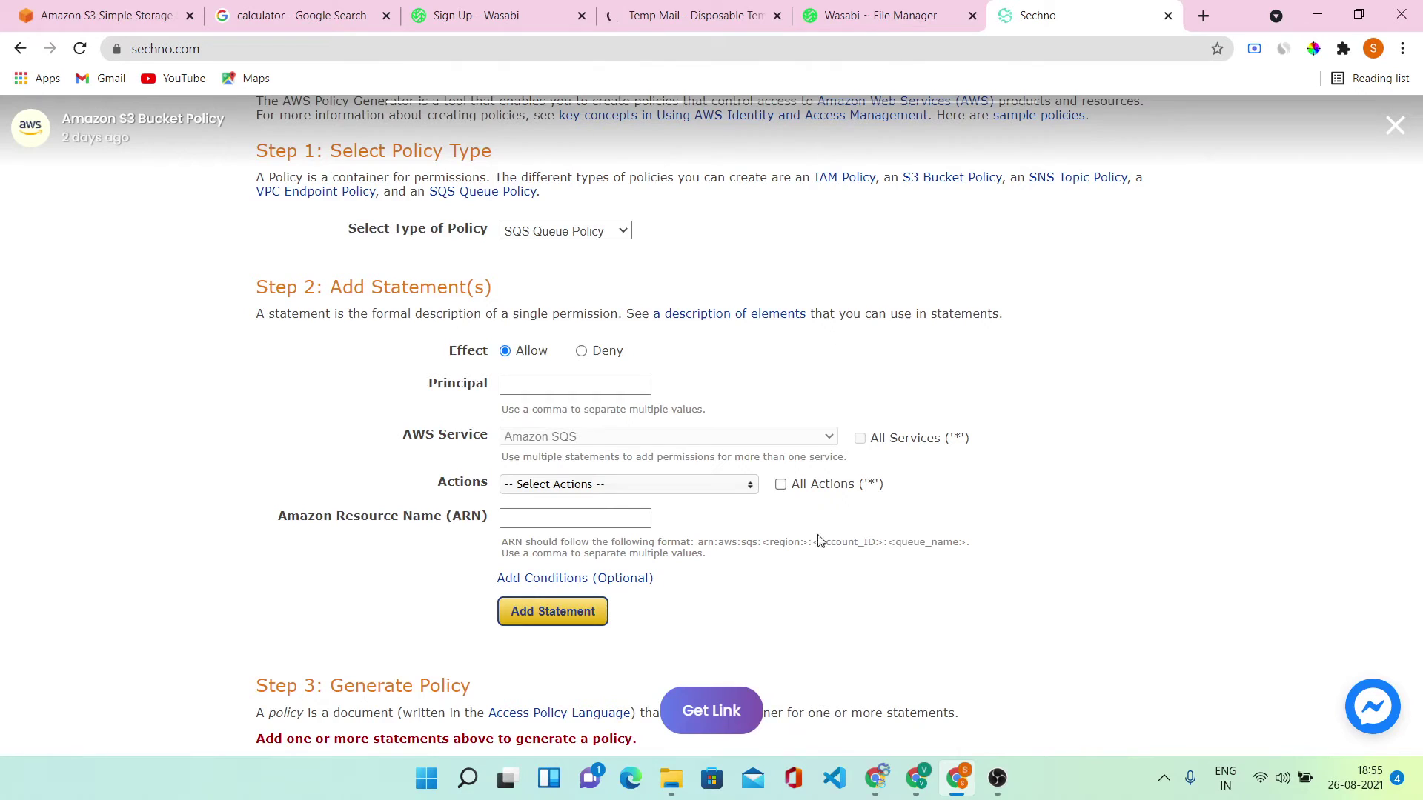
pyautogui.click(717, 711)
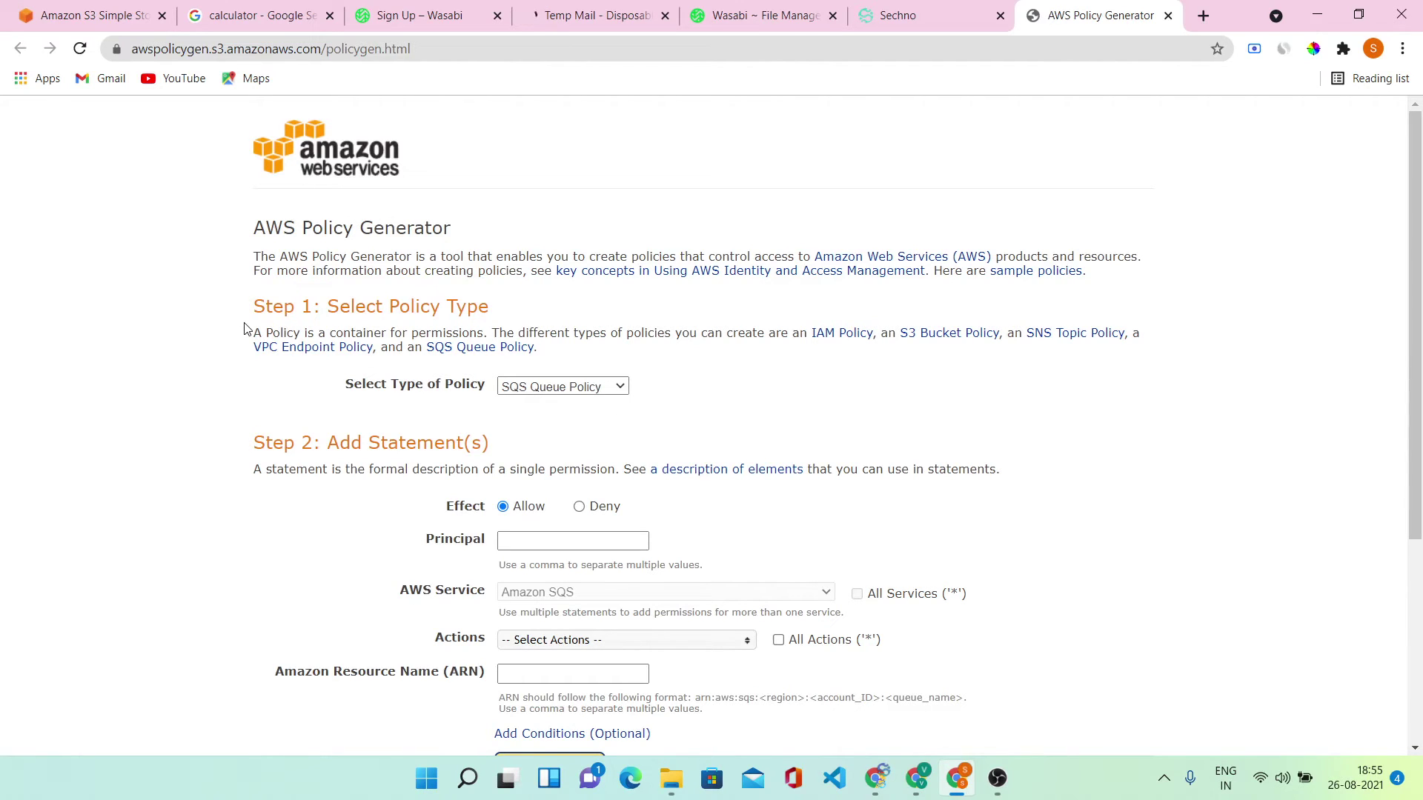
# Choose S3 Bucket Policy as the policy type in AWS Policy Generator
pyautogui.click(515, 387)
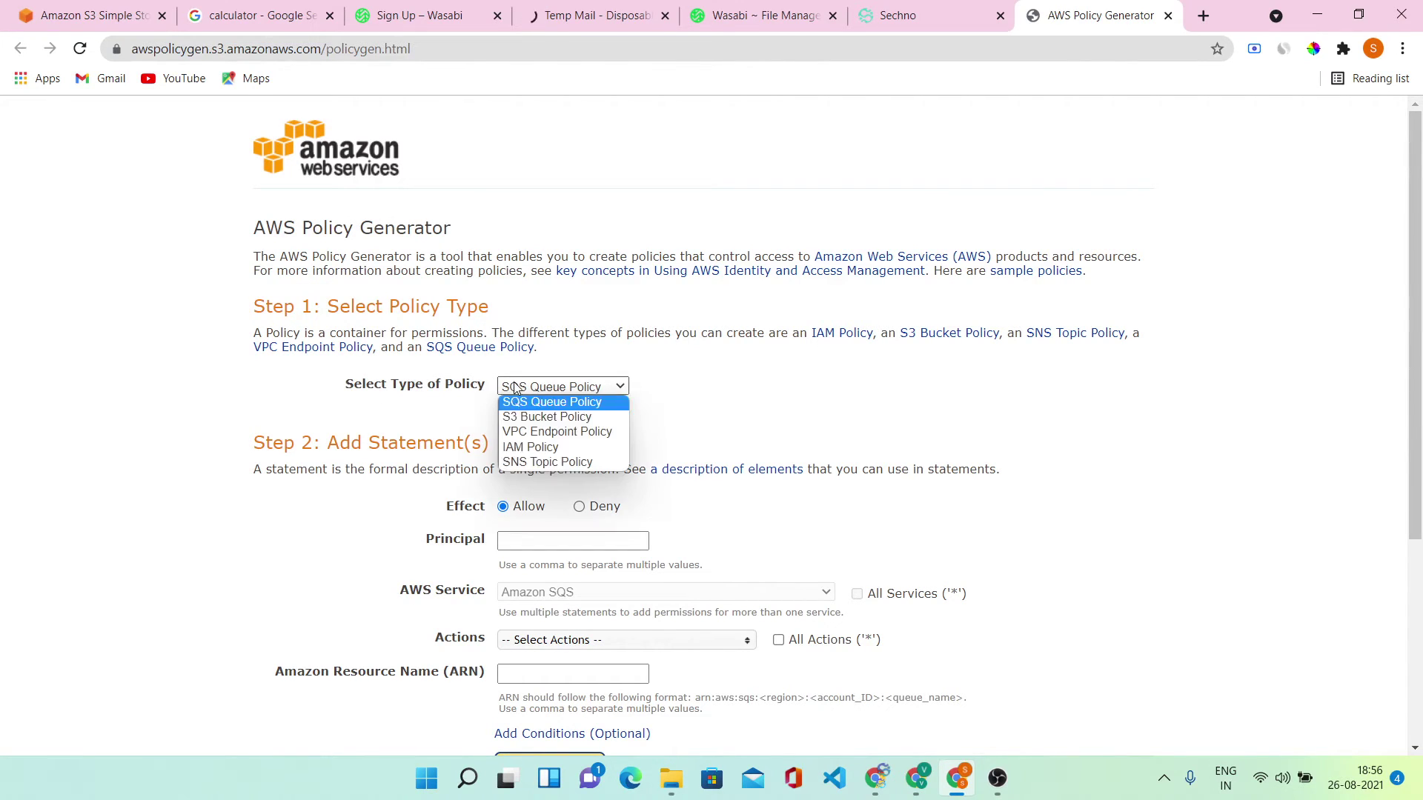
pyautogui.click(535, 417)
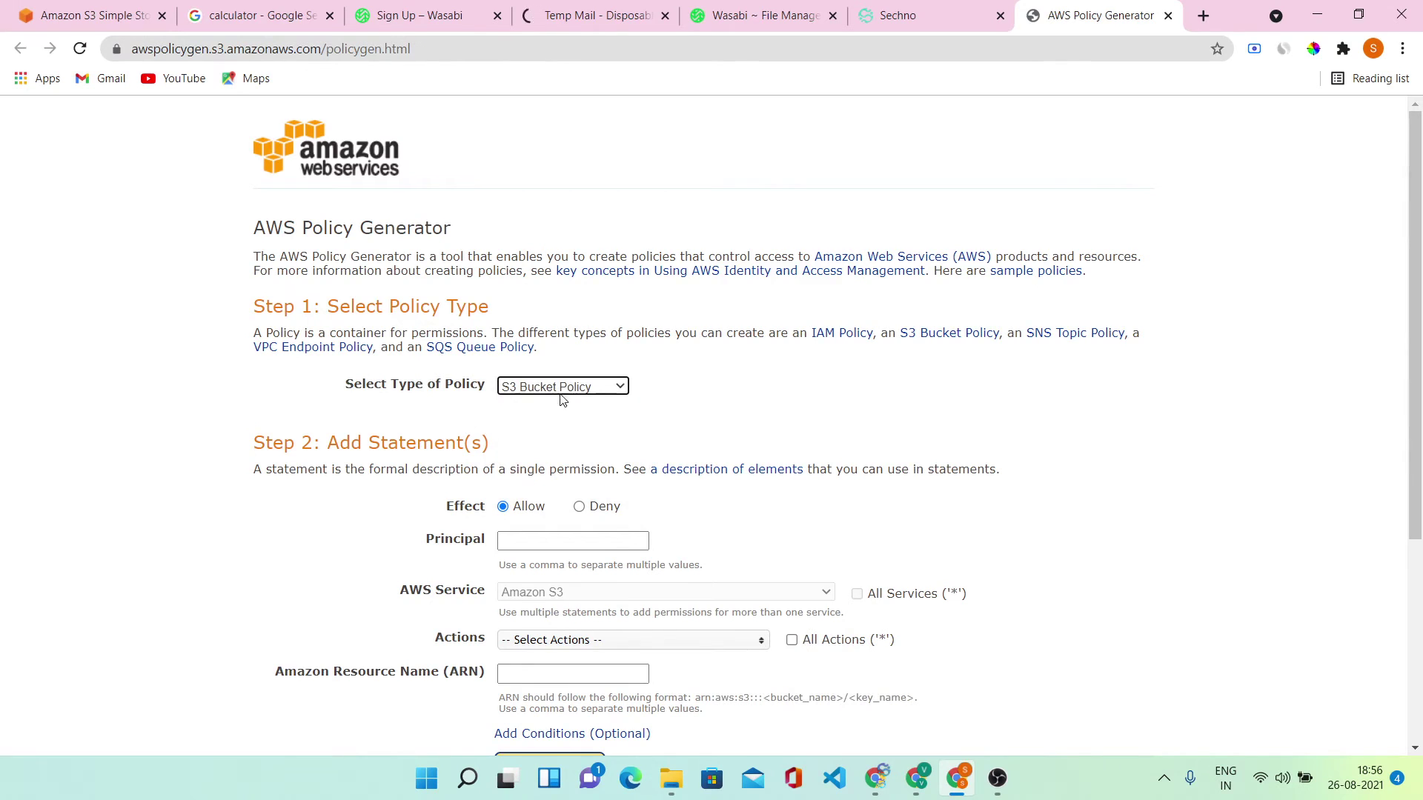
pyautogui.click(567, 540)
pyautogui.scroll(-2, 548, 460)
pyautogui.scroll(2, 546, 556)
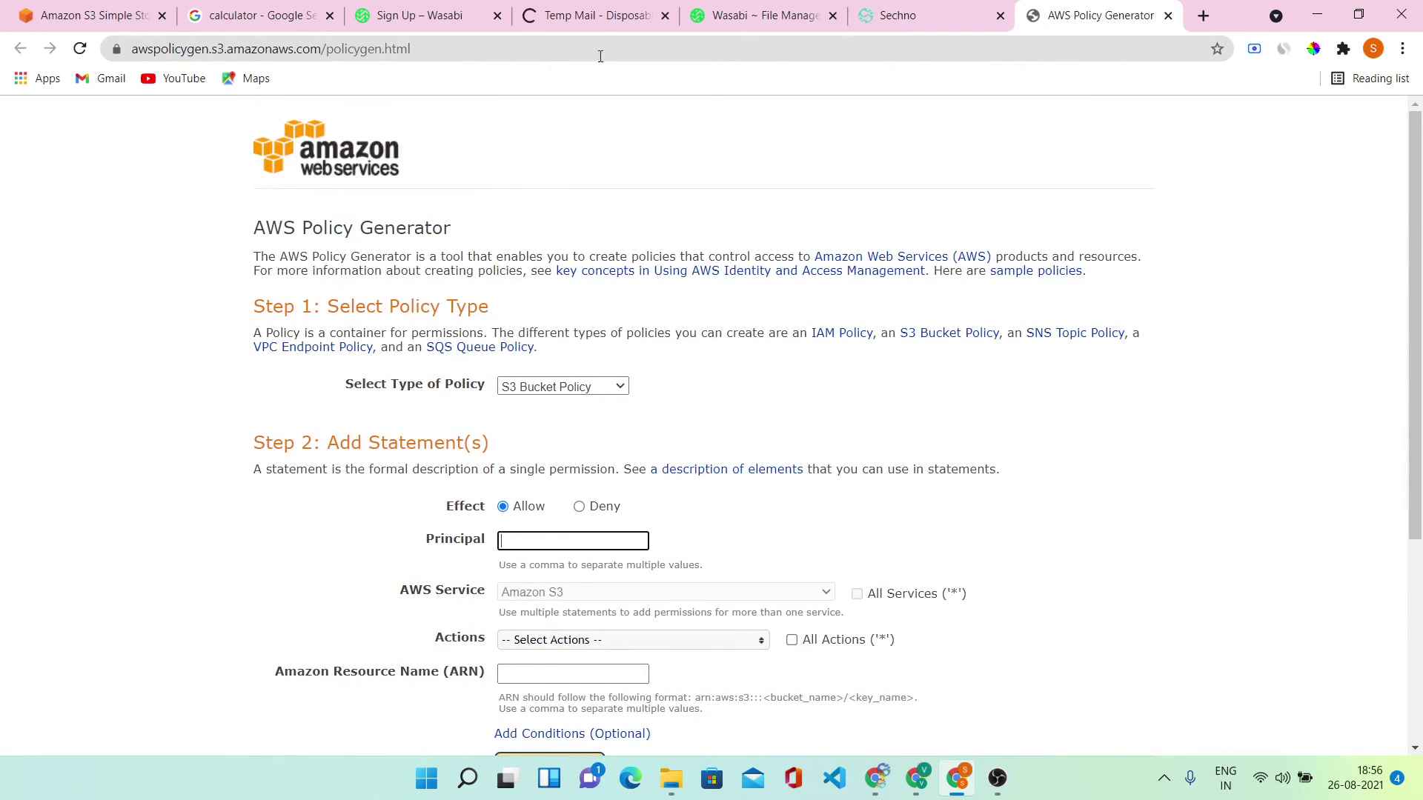
# Copy the new Wasabi user's ARN from the users list and paste it as the Principal
pyautogui.click(757, 9)
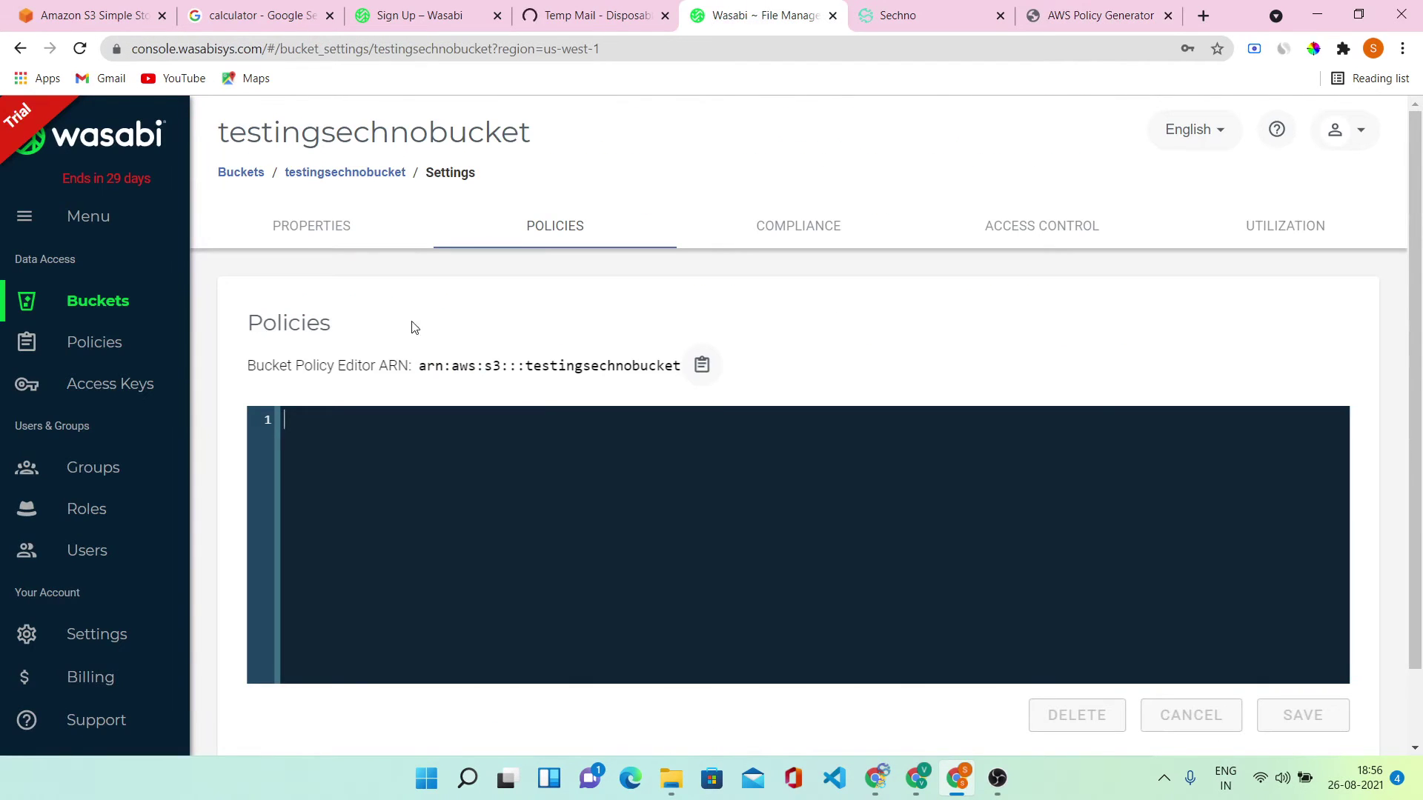
pyautogui.scroll(-2, 410, 326)
pyautogui.click(87, 563)
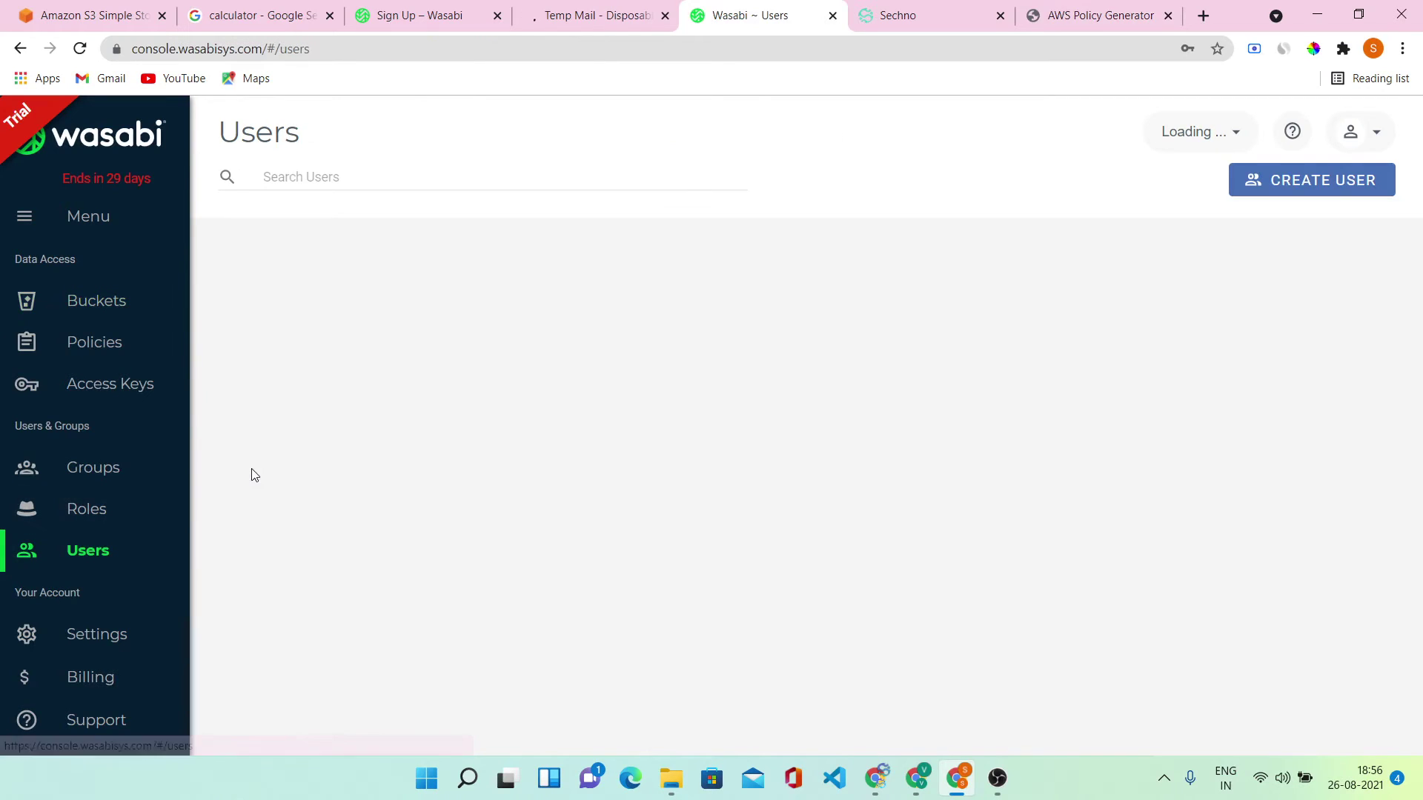
pyautogui.moveTo(673, 389); pyautogui.dragTo(924, 393)
pyautogui.hotkey('ctrl', 'c')
pyautogui.click(1037, 9)
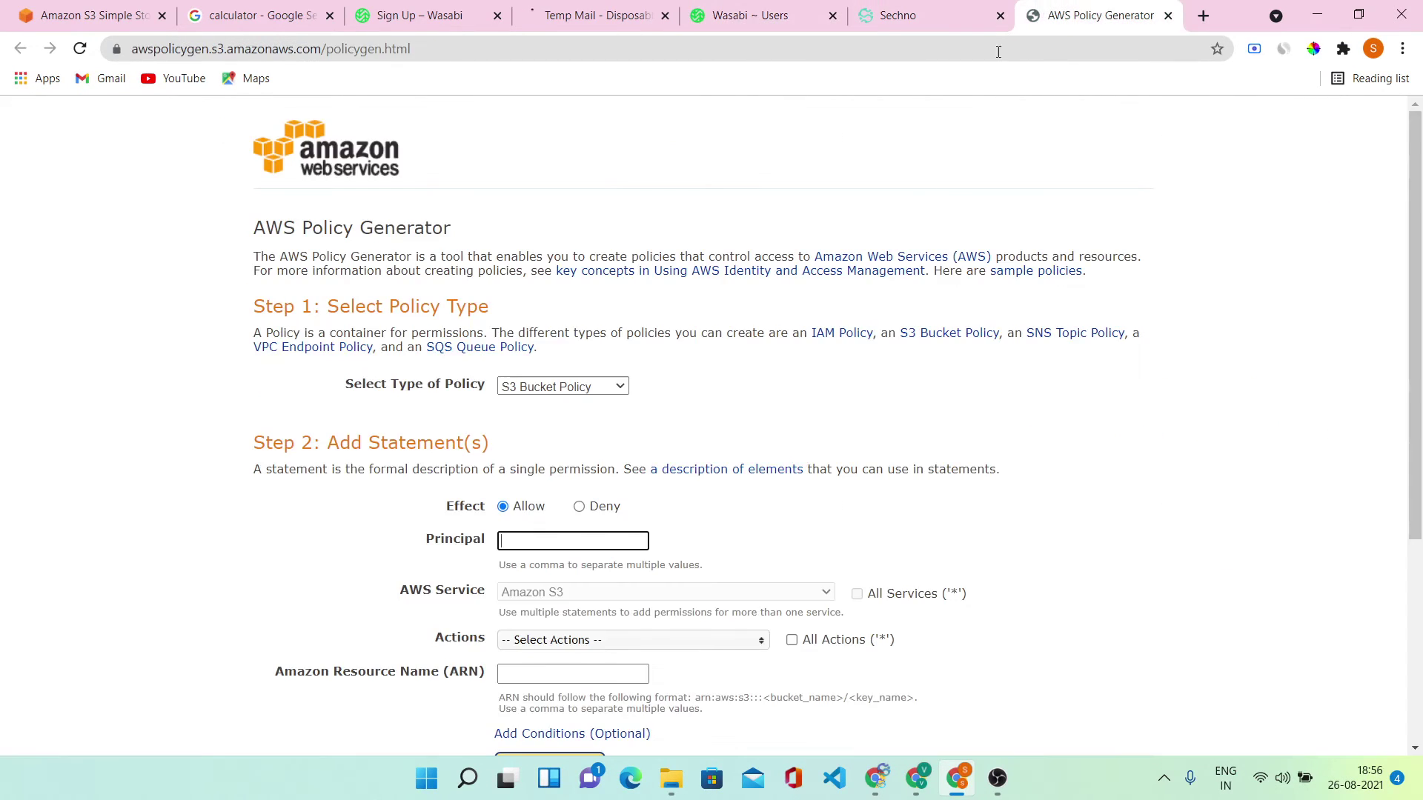
pyautogui.hotkey('ctrl', 'v')
pyautogui.click(544, 593)
# Tick GetObject and PutObject in the S3 Actions list and close it
pyautogui.scroll(-2, 518, 519)
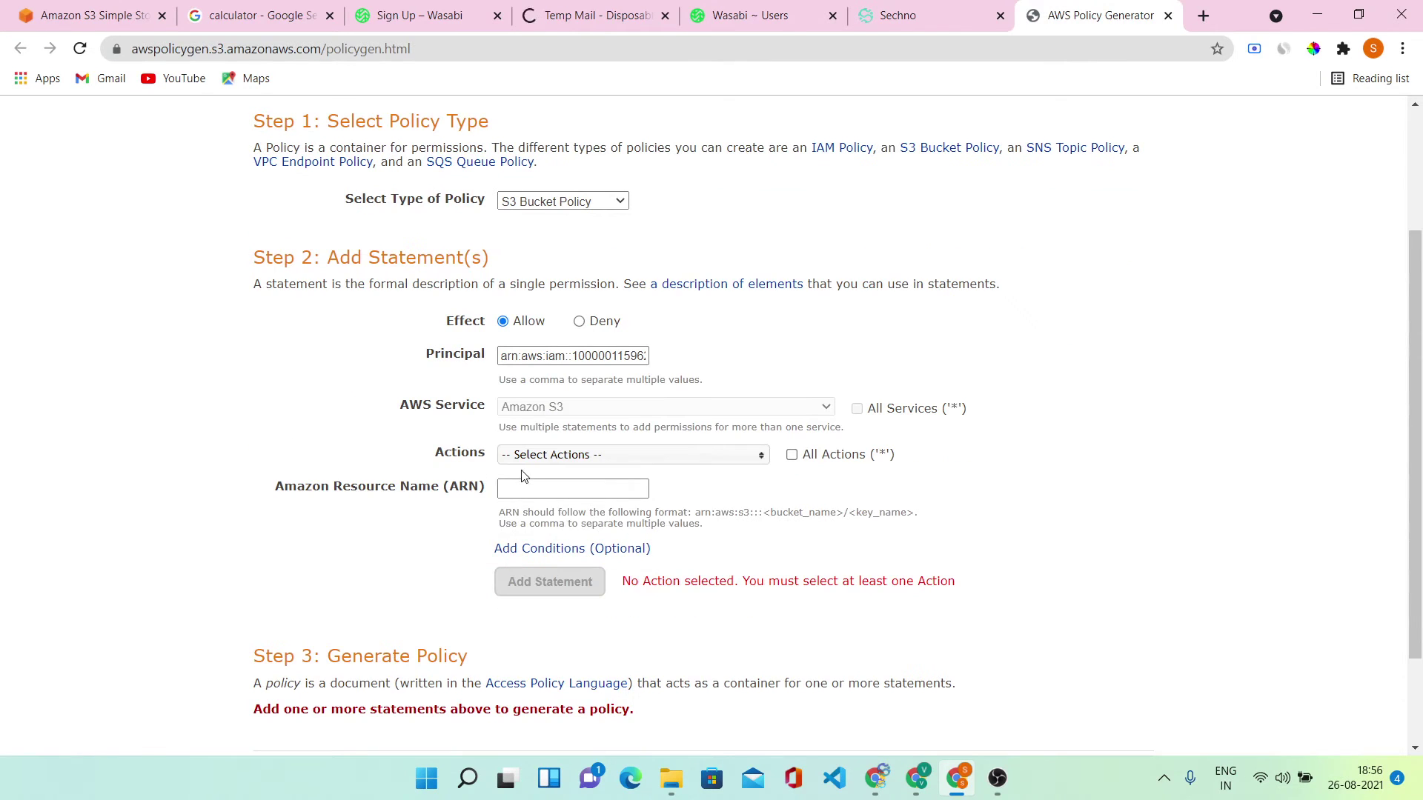
pyautogui.click(515, 455)
pyautogui.scroll(-9, 552, 519)
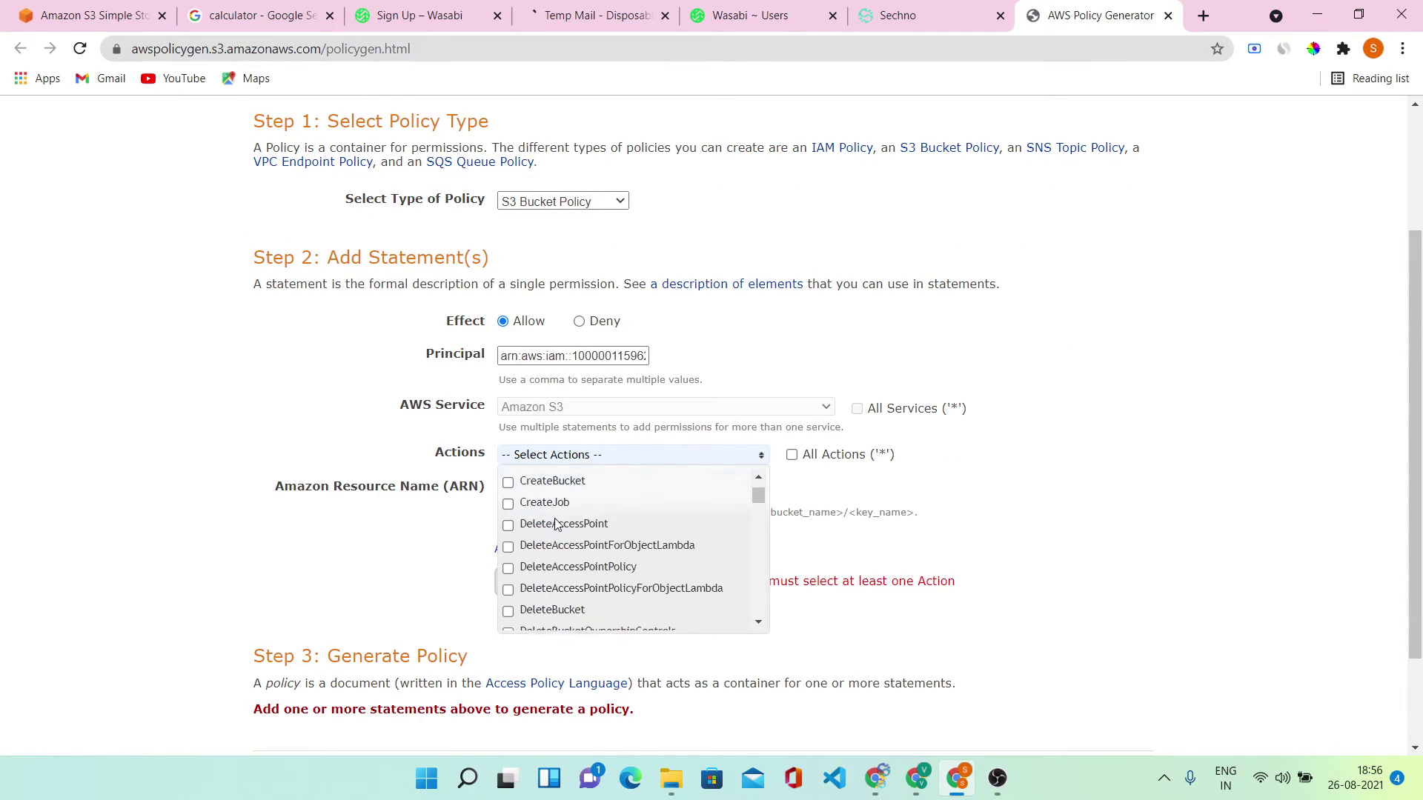
pyautogui.scroll(-6, 557, 528)
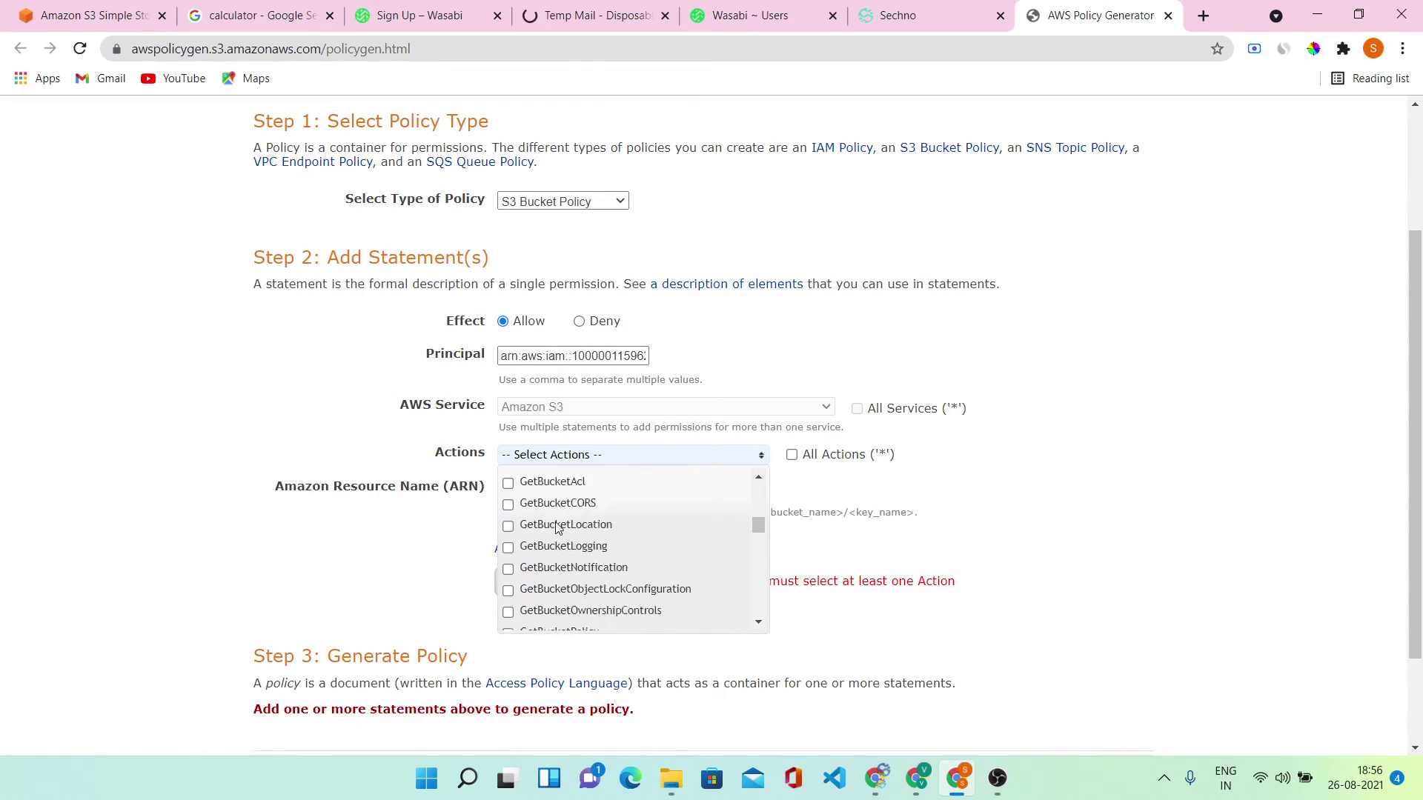
pyautogui.scroll(-1, 557, 528)
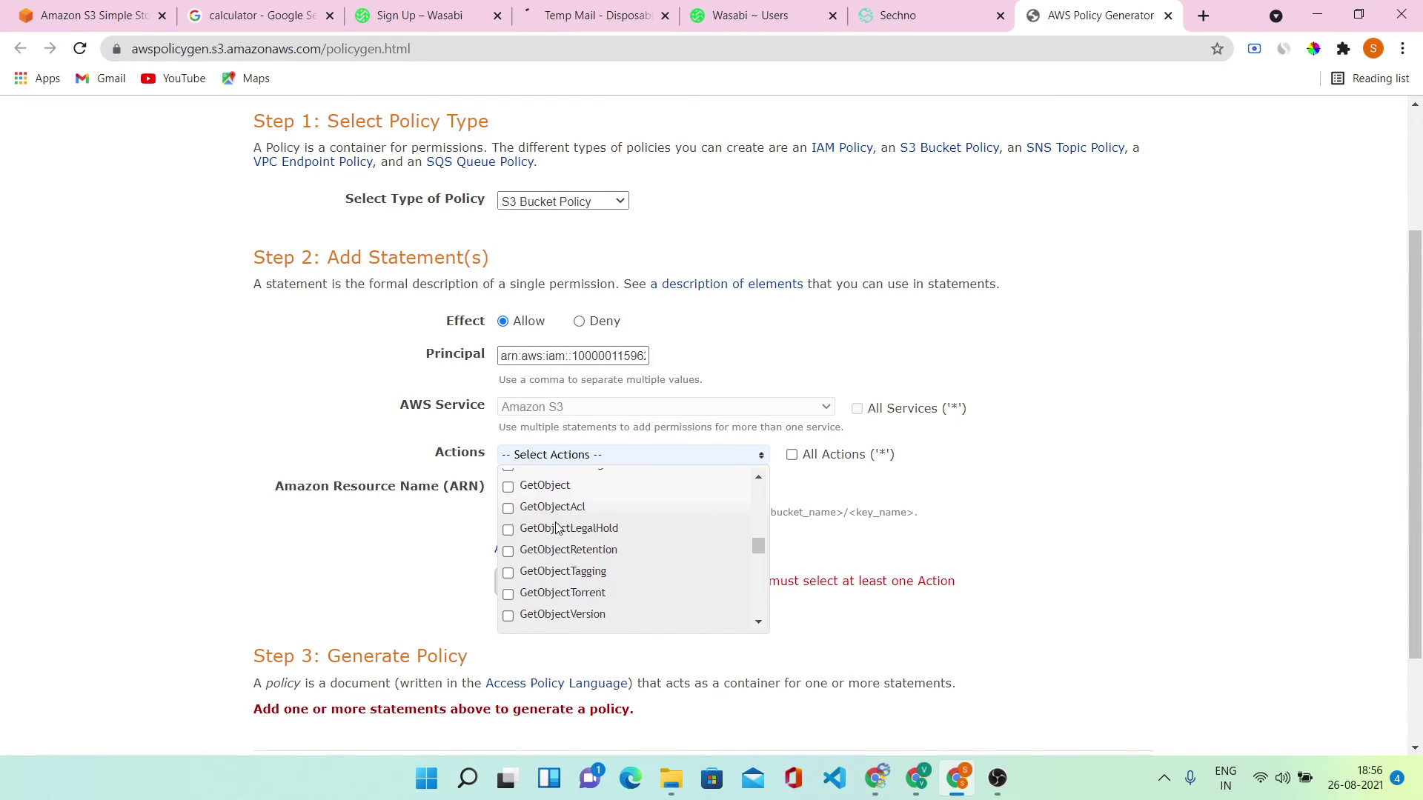
pyautogui.click(507, 487)
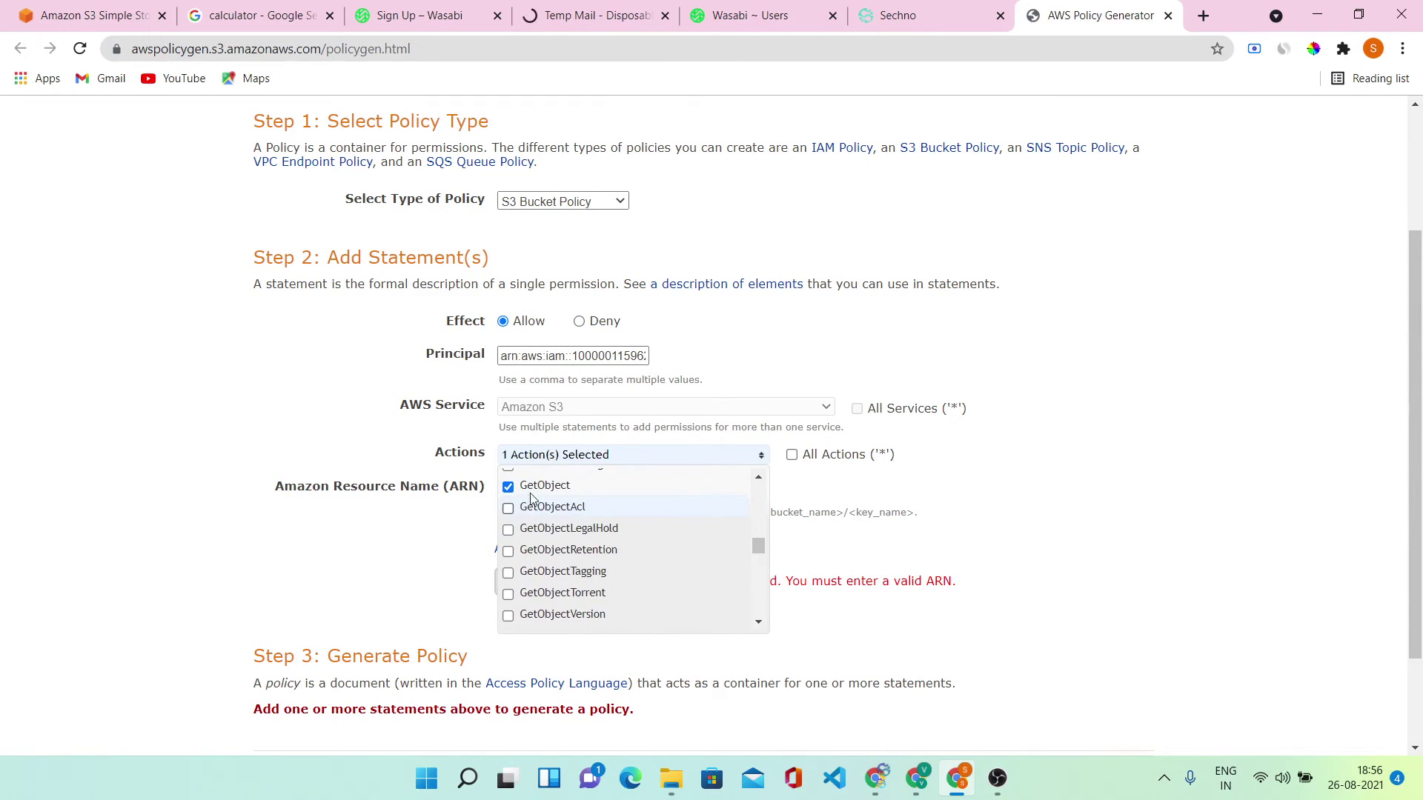
pyautogui.scroll(-5, 560, 539)
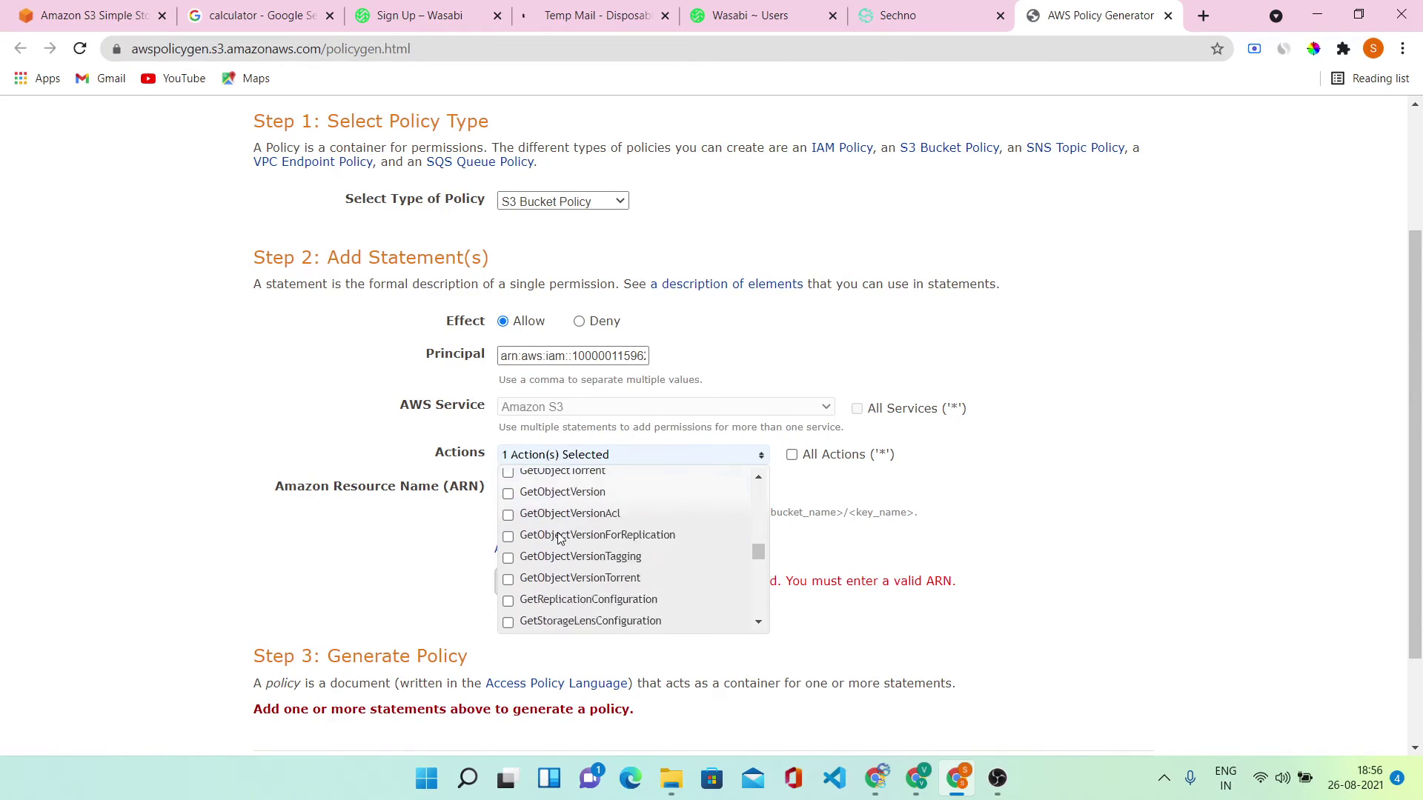
pyautogui.scroll(-6, 560, 538)
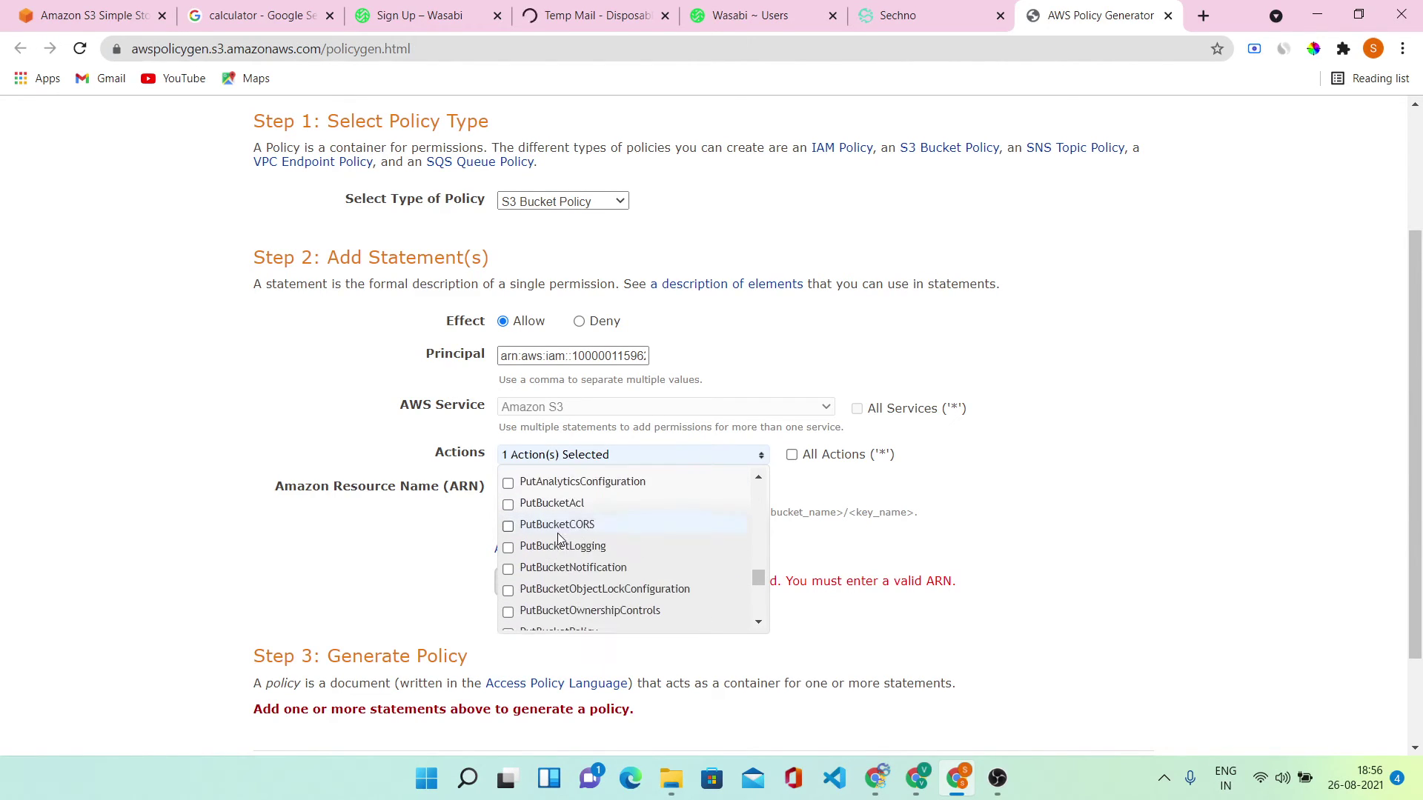
pyautogui.scroll(-4, 559, 539)
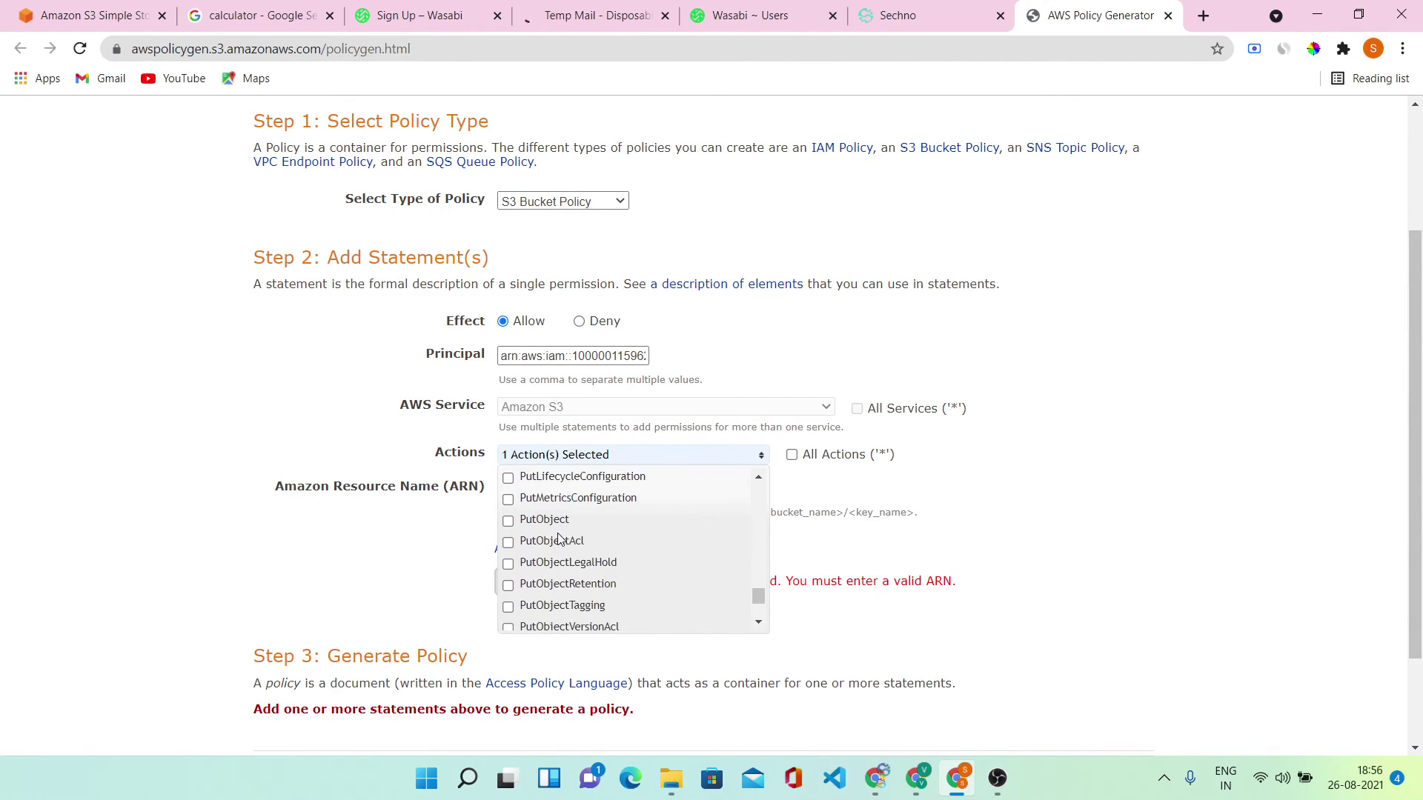
pyautogui.click(454, 536)
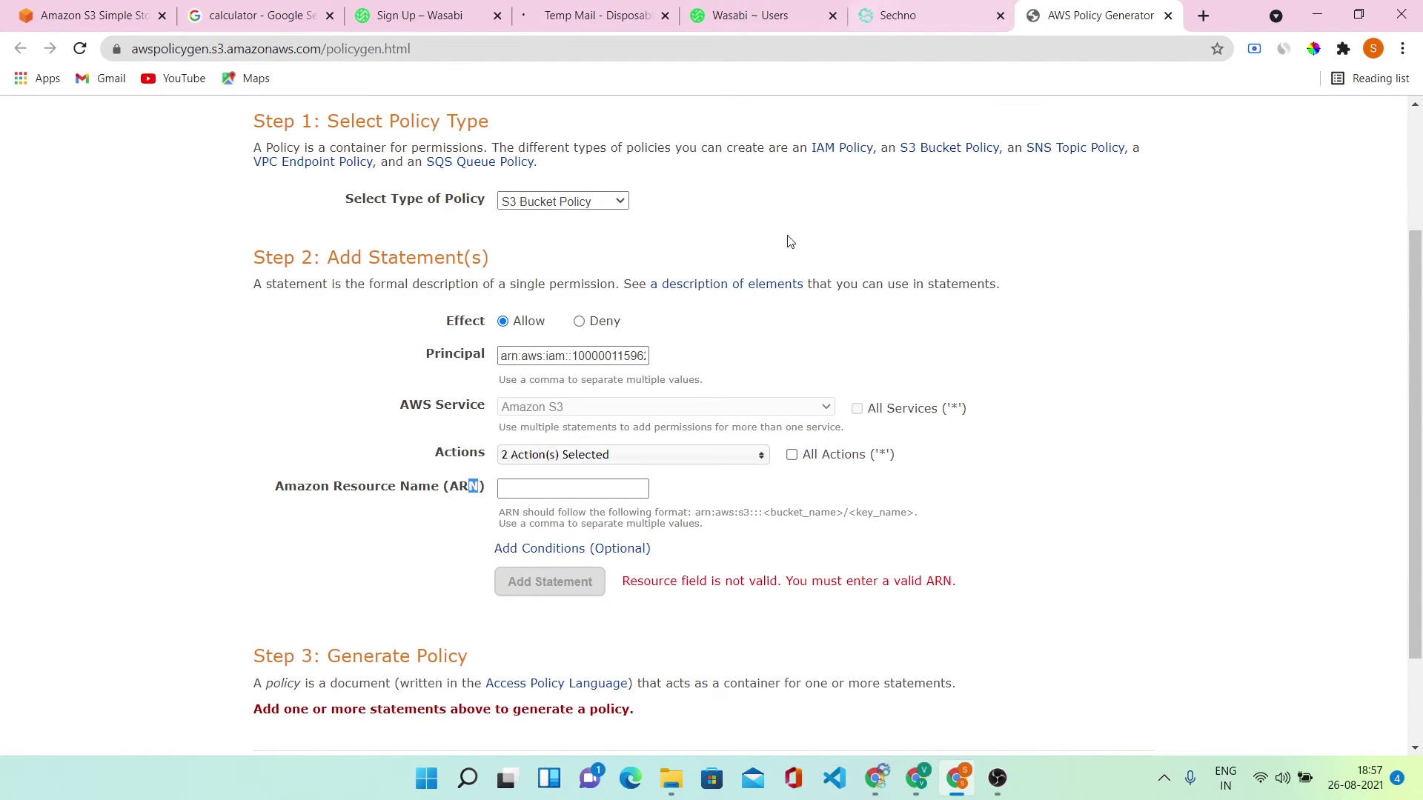
# Copy the ARN arn:aws:s3:::testingsechnobucket from testingsechnobucket's Policies settings, then return to the generator
pyautogui.click(726, 10)
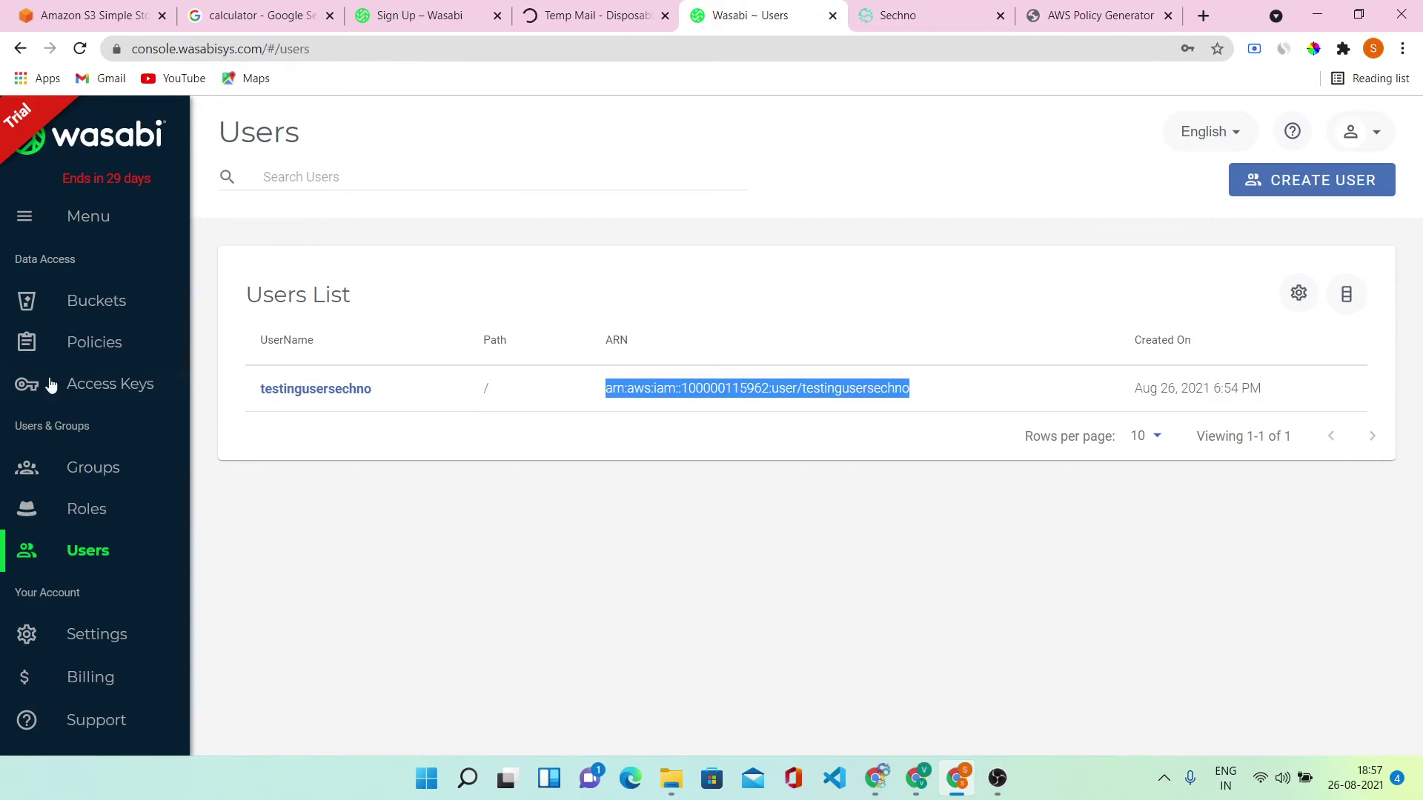
pyautogui.click(82, 344)
pyautogui.click(85, 313)
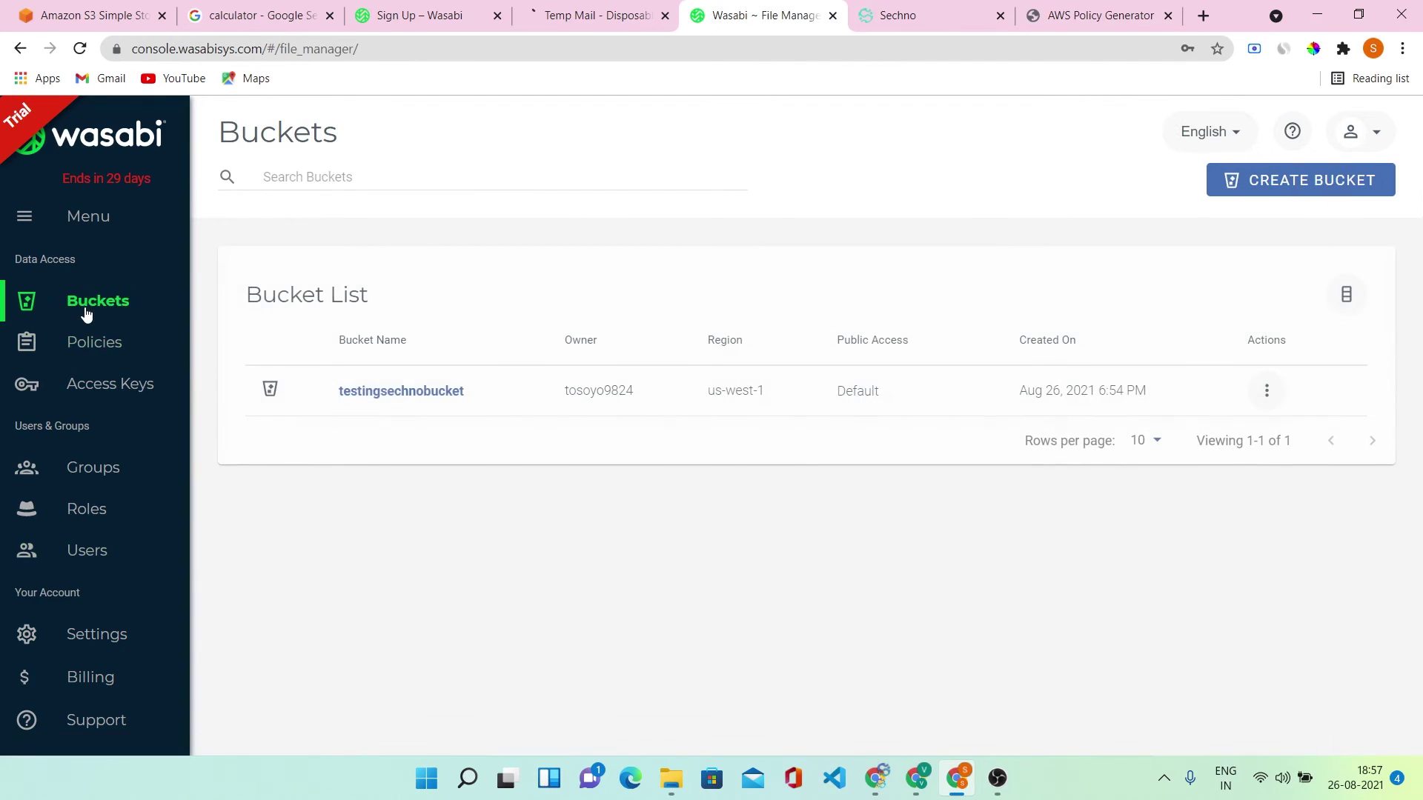
pyautogui.click(360, 390)
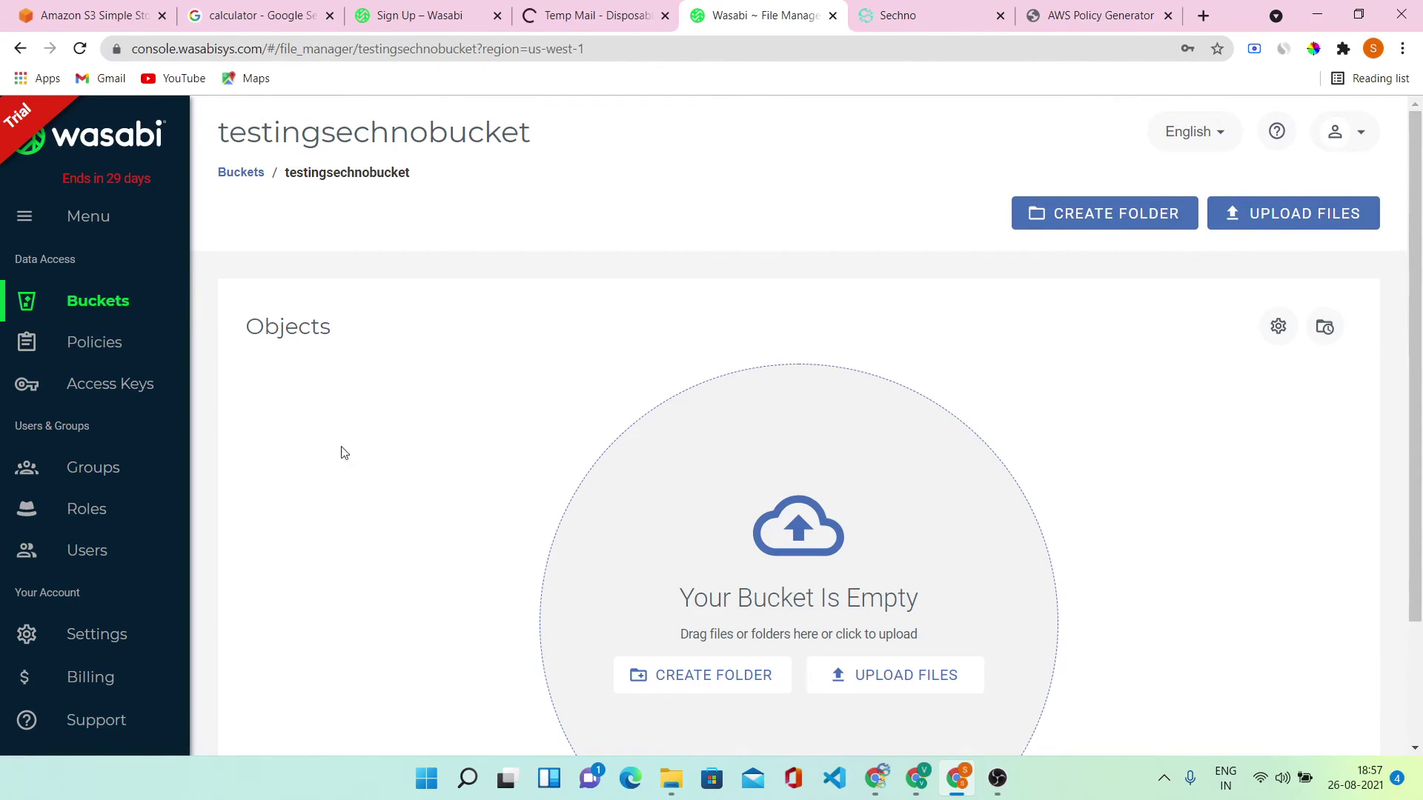
pyautogui.click(1276, 327)
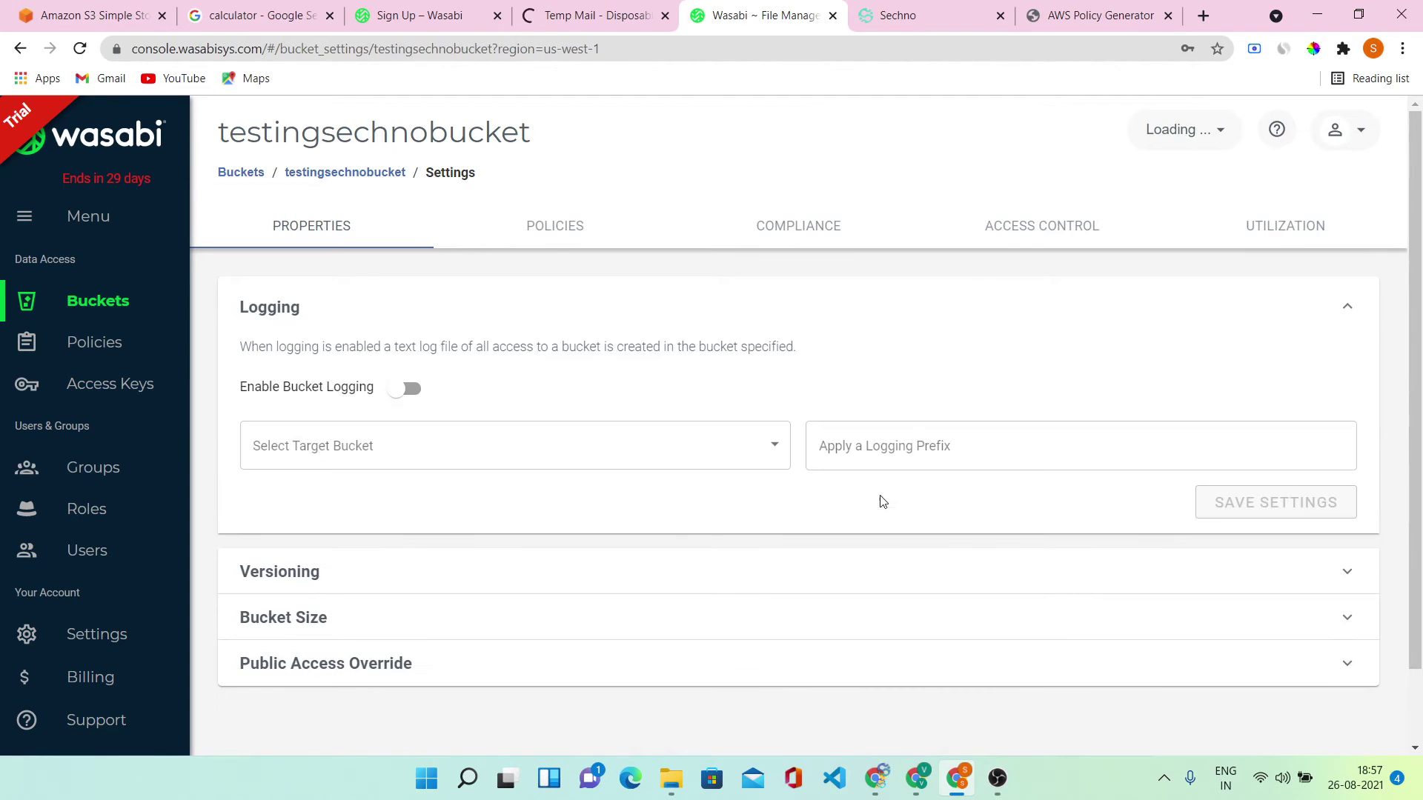
pyautogui.click(550, 238)
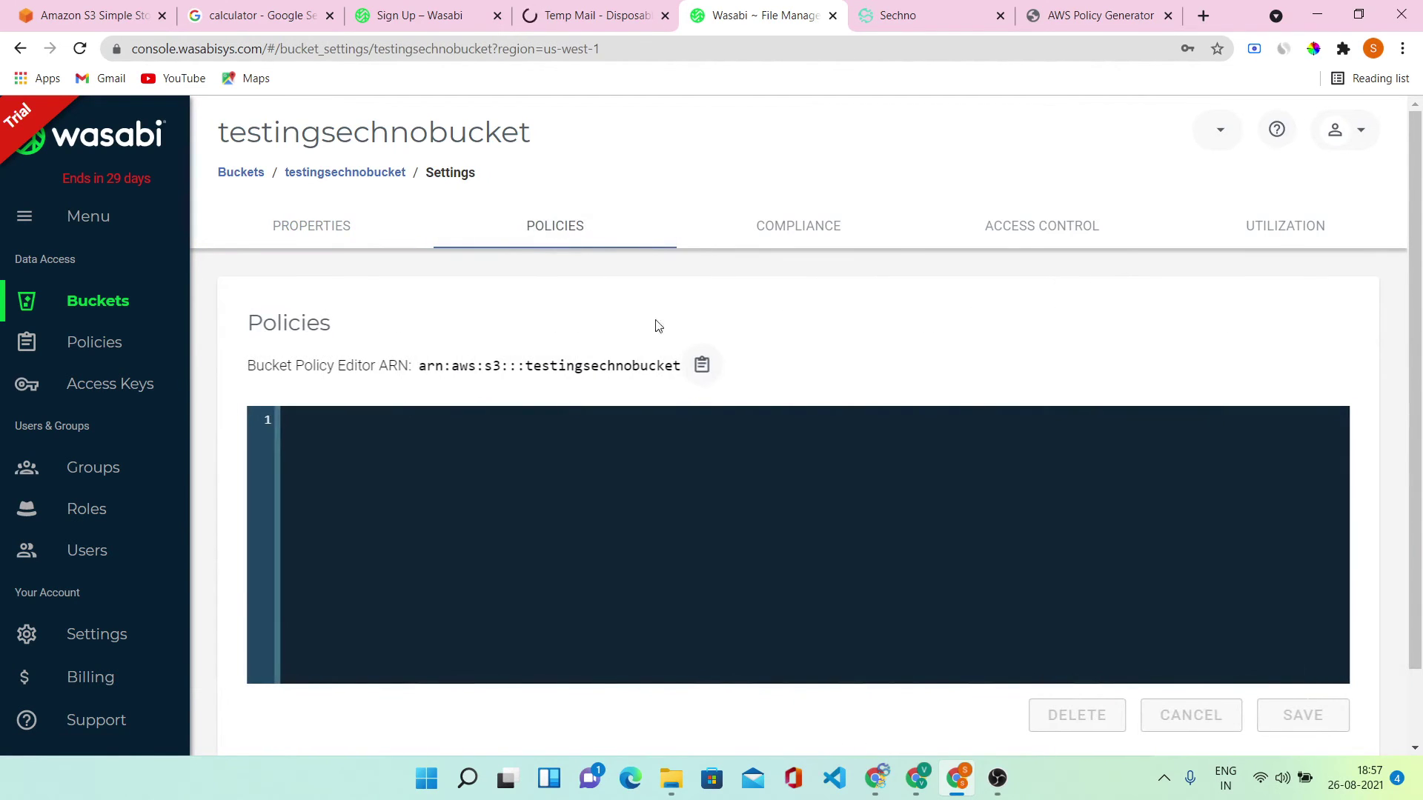
pyautogui.click(701, 364)
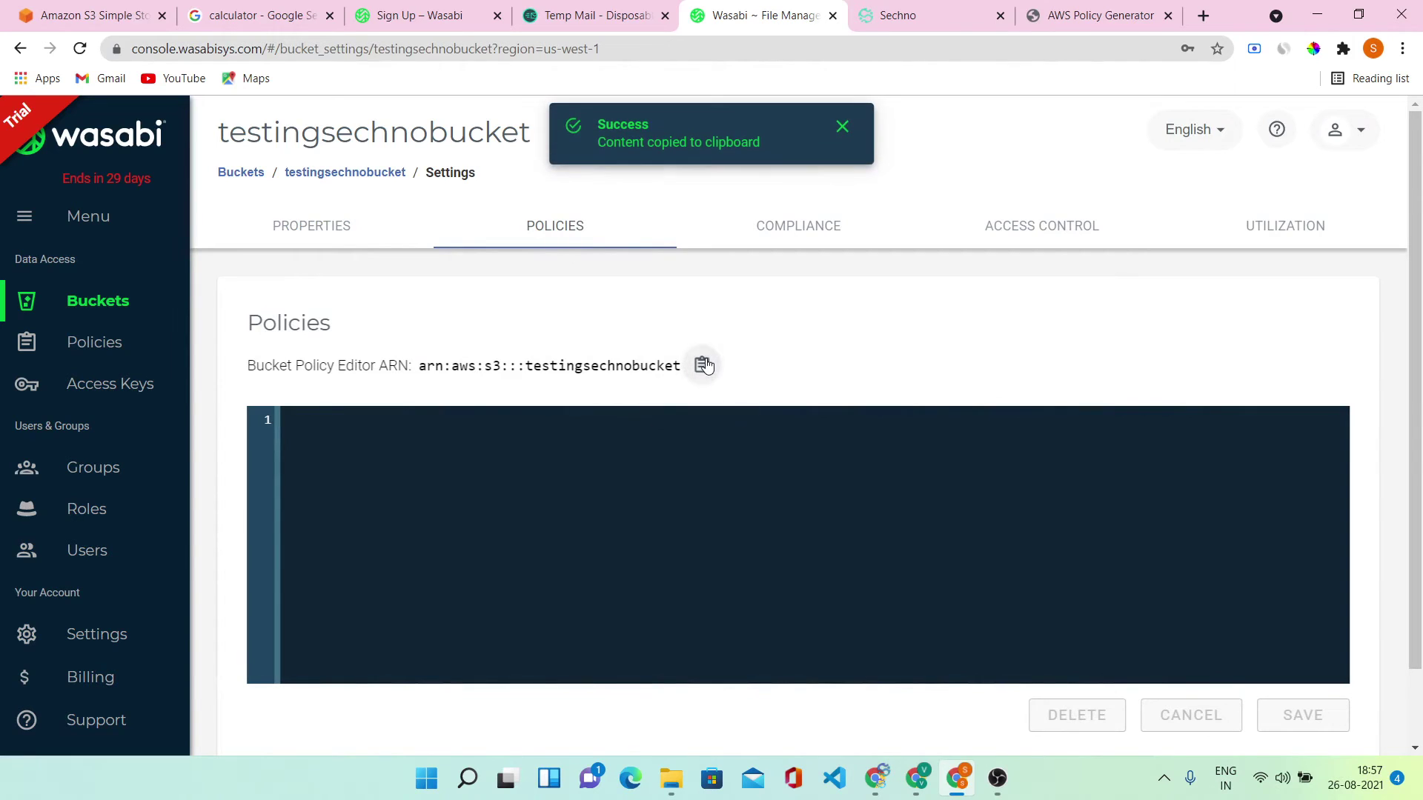
pyautogui.click(1123, 12)
# Paste the testingsechnobucket ARN as the resource and add the GetObject/PutObject statement
pyautogui.click(521, 491)
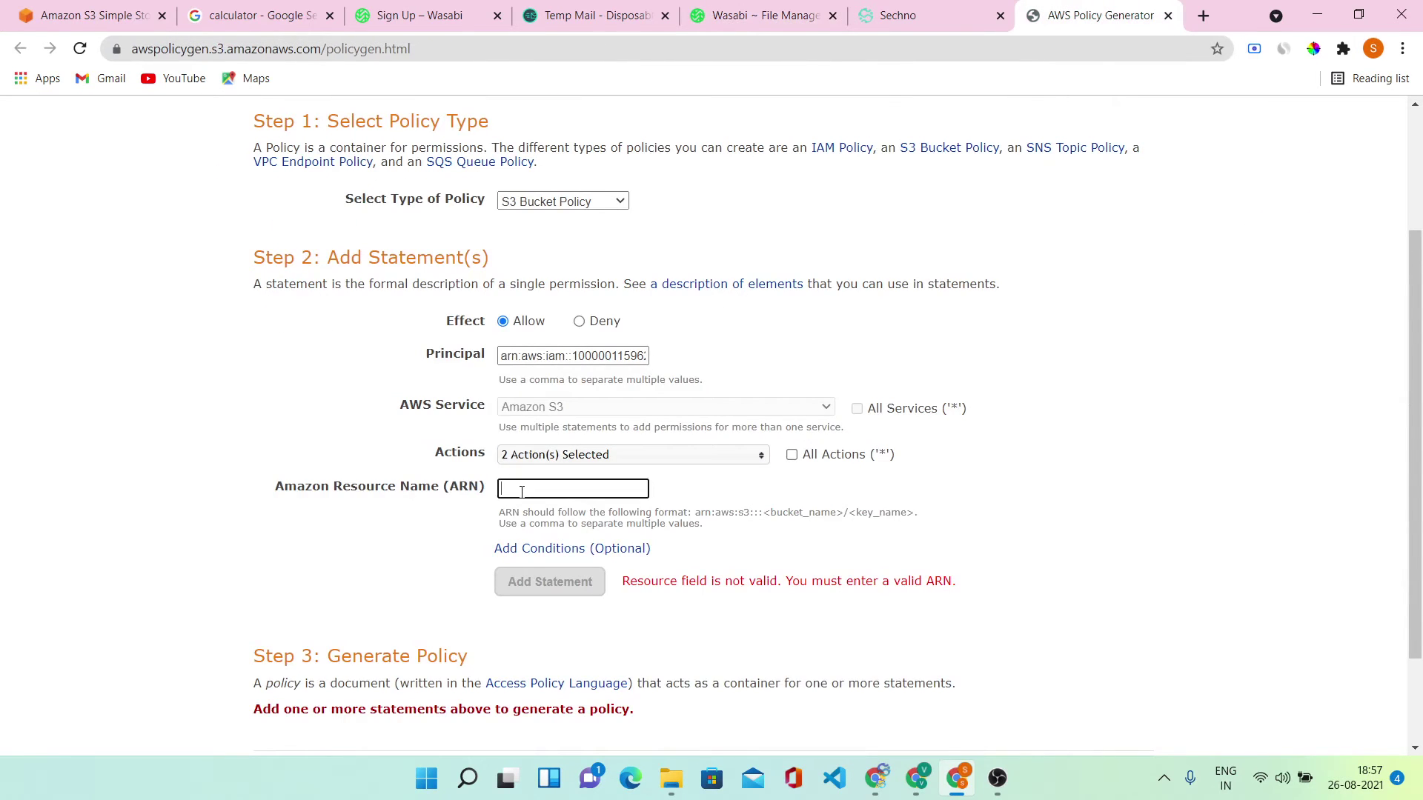
pyautogui.hotkey('ctrl', 'v')
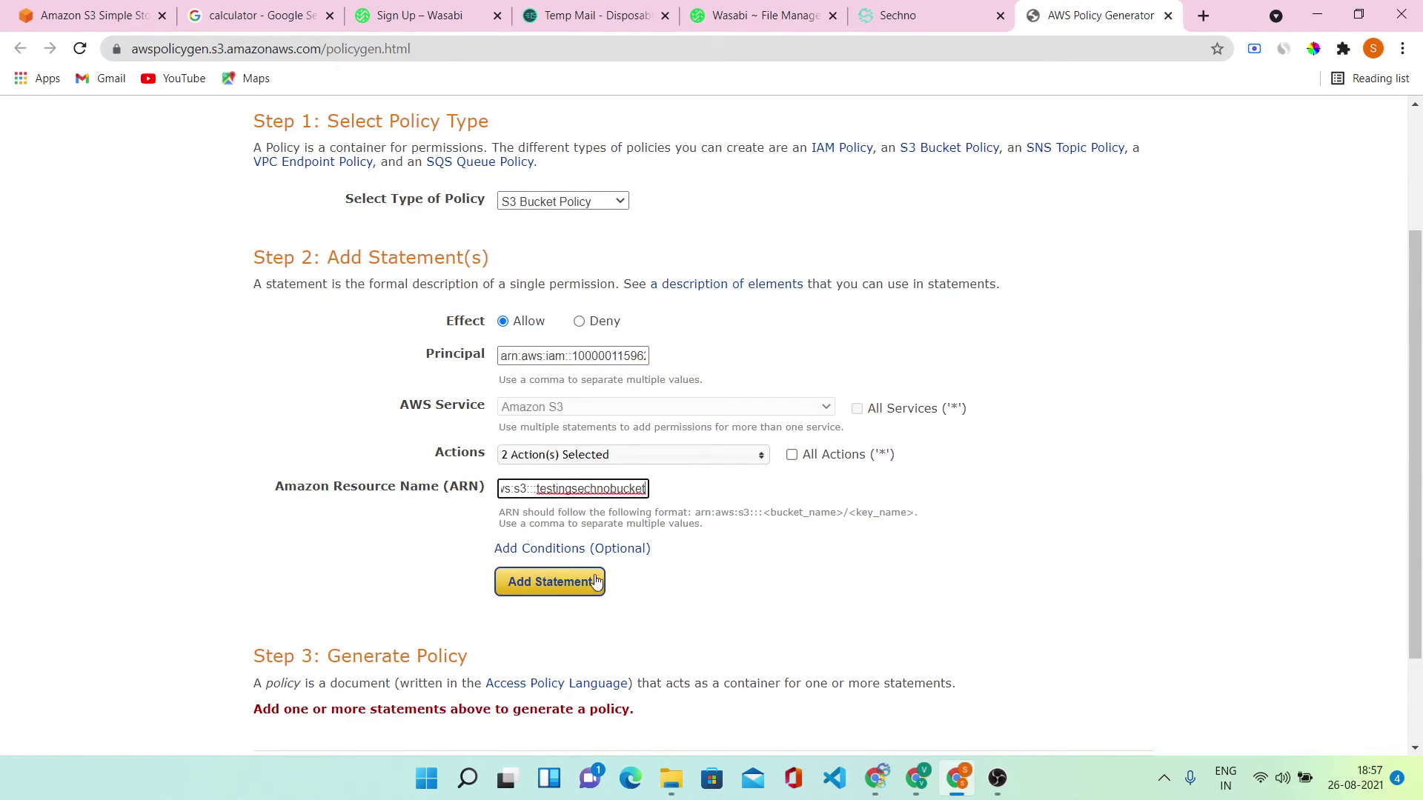
pyautogui.click(569, 585)
pyautogui.scroll(-4, 568, 585)
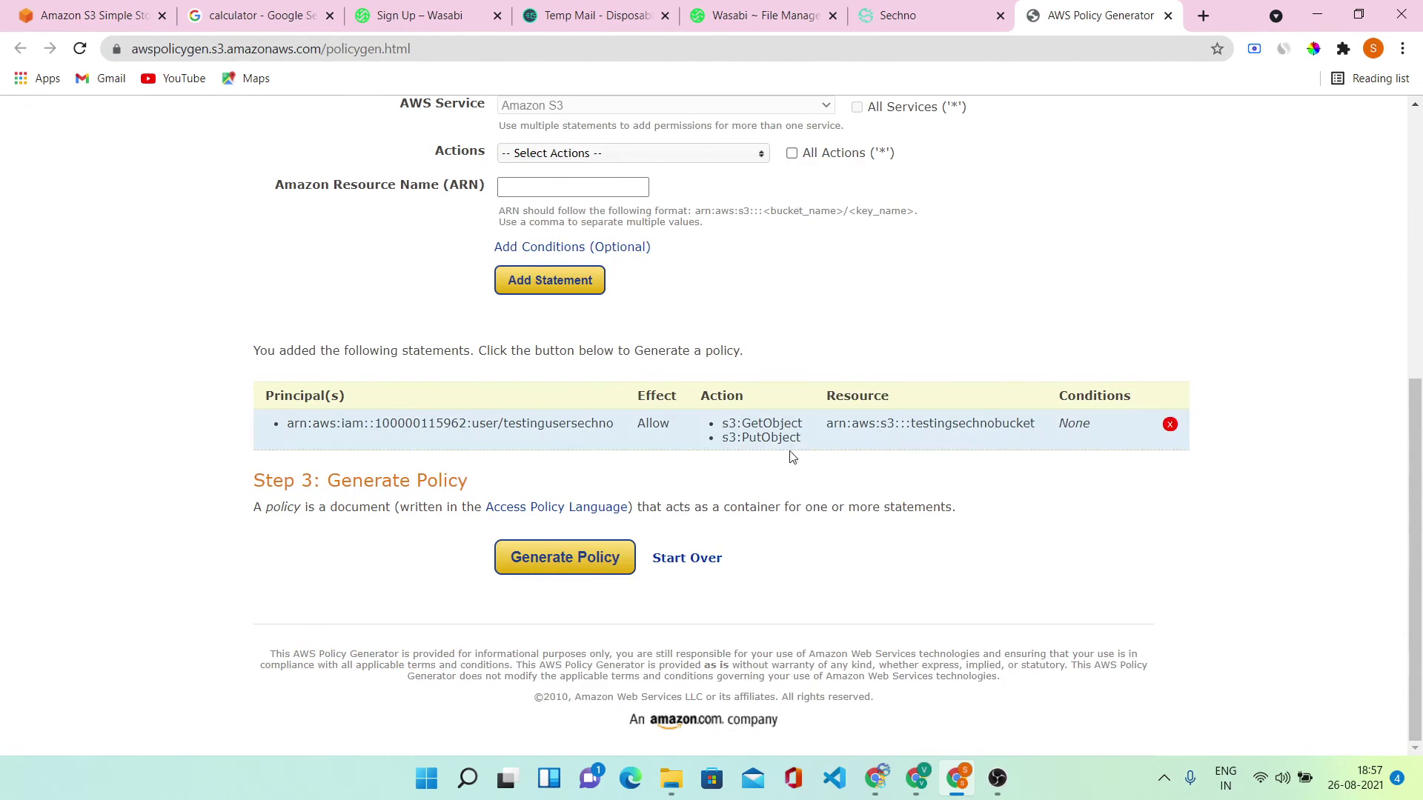
pyautogui.scroll(5, 575, 450)
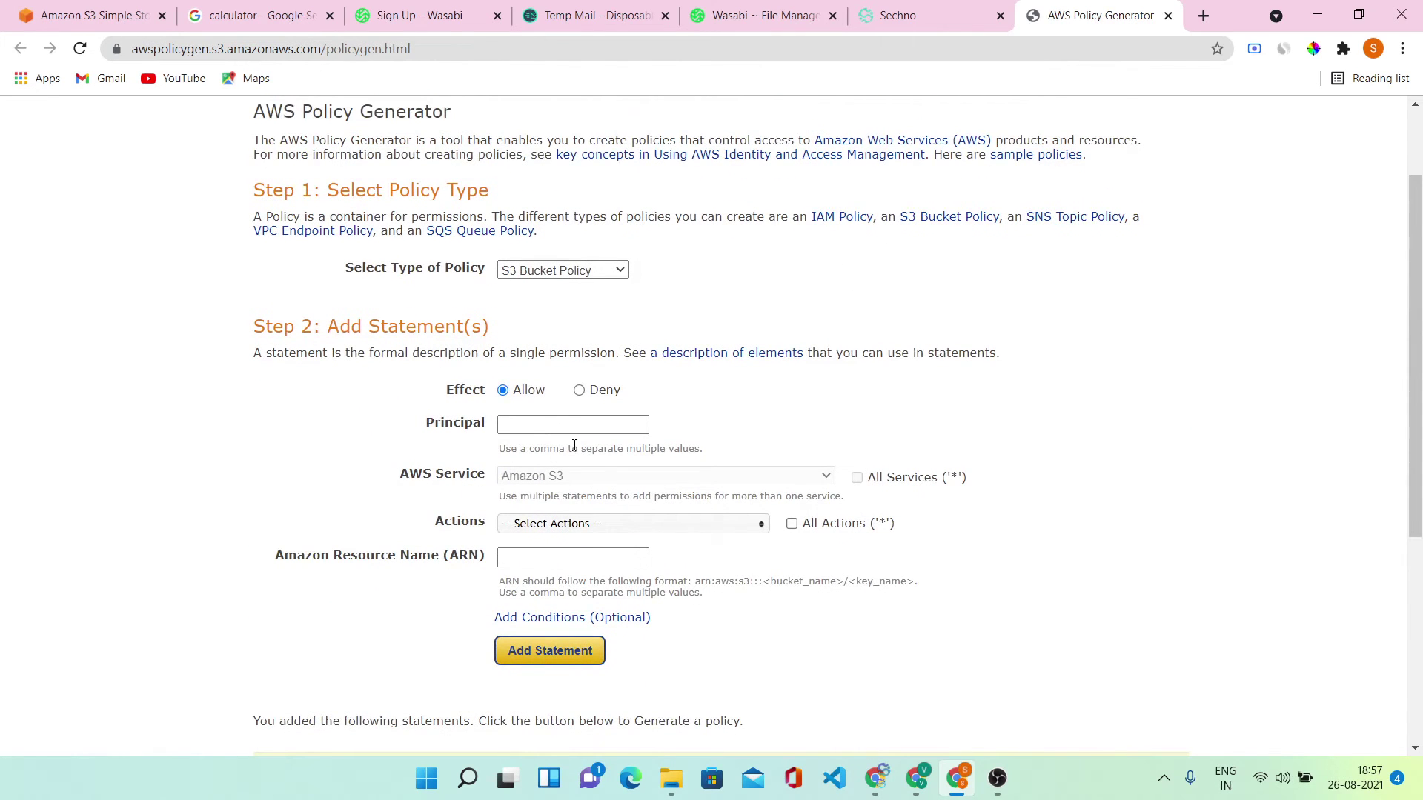
# Paste the bucket ARN into a second statement, then copy the user's ARN from Wasabi Users
pyautogui.click(558, 557)
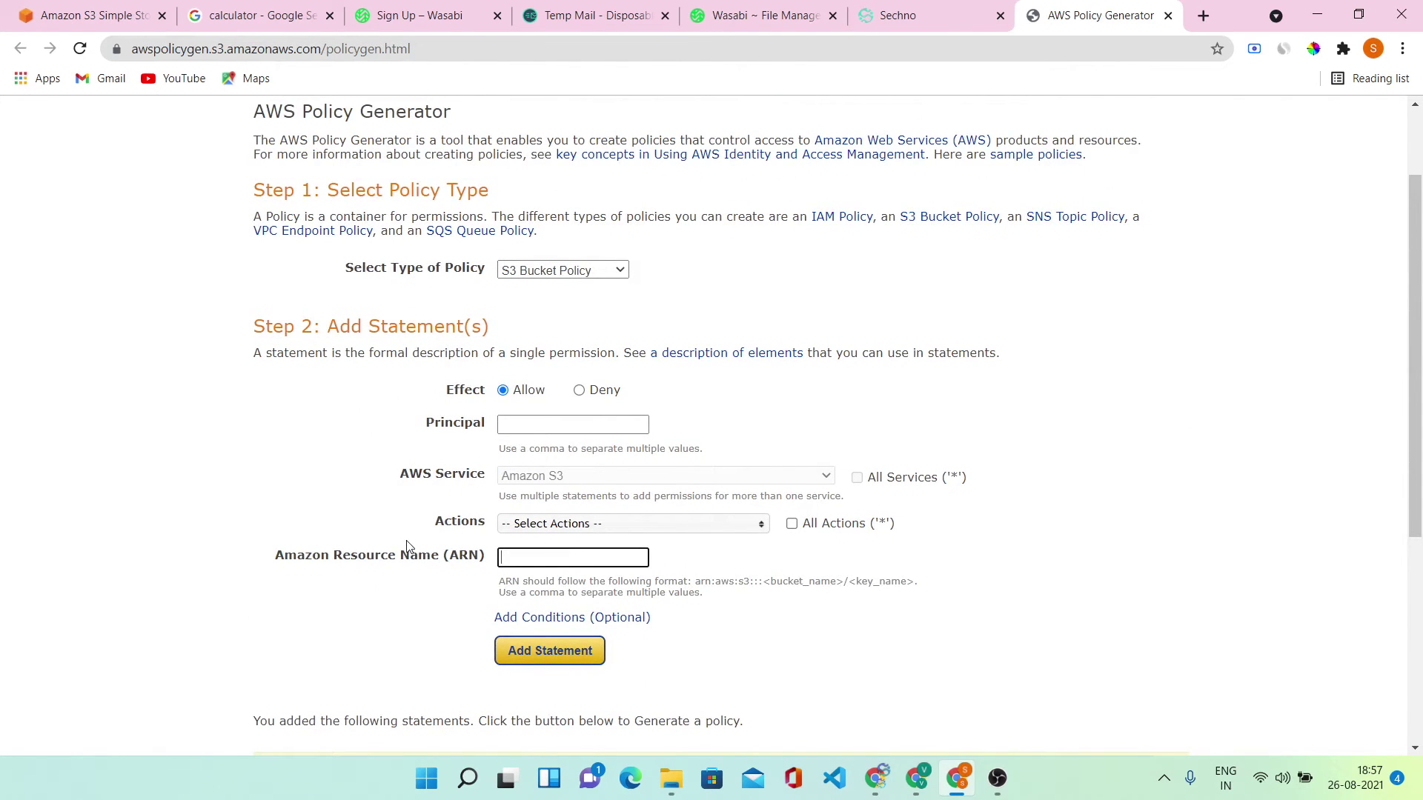
pyautogui.hotkey('ctrl', 'v')
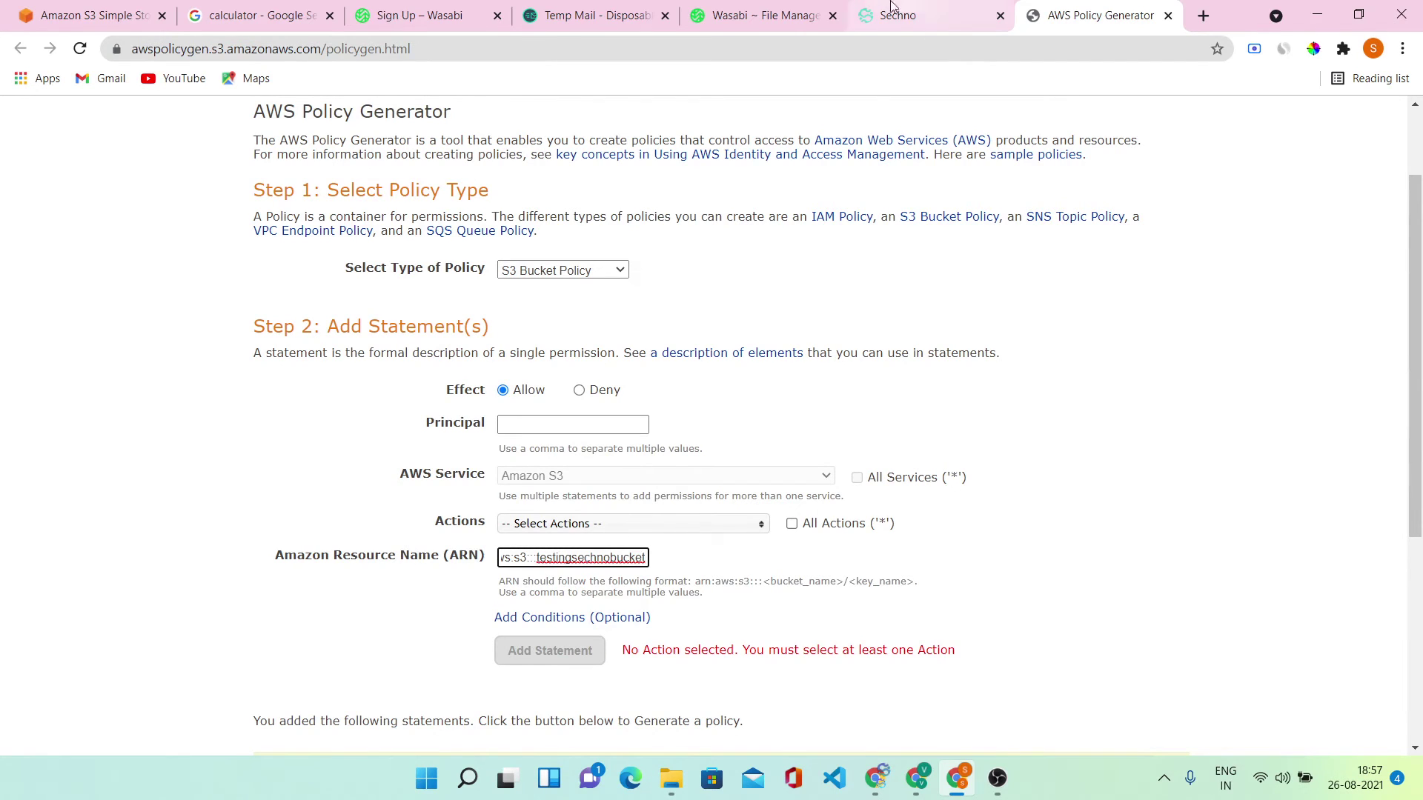
pyautogui.click(817, 7)
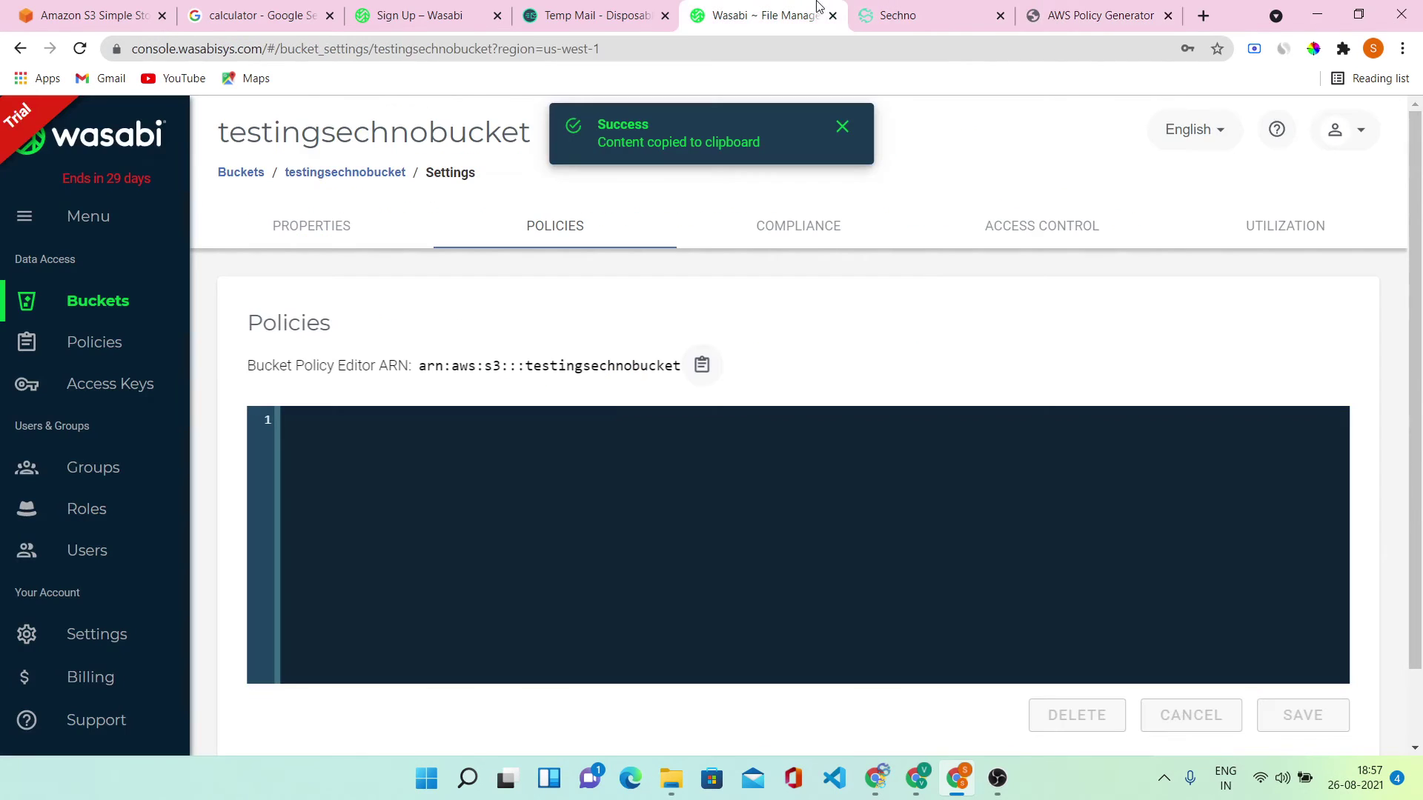
pyautogui.click(86, 551)
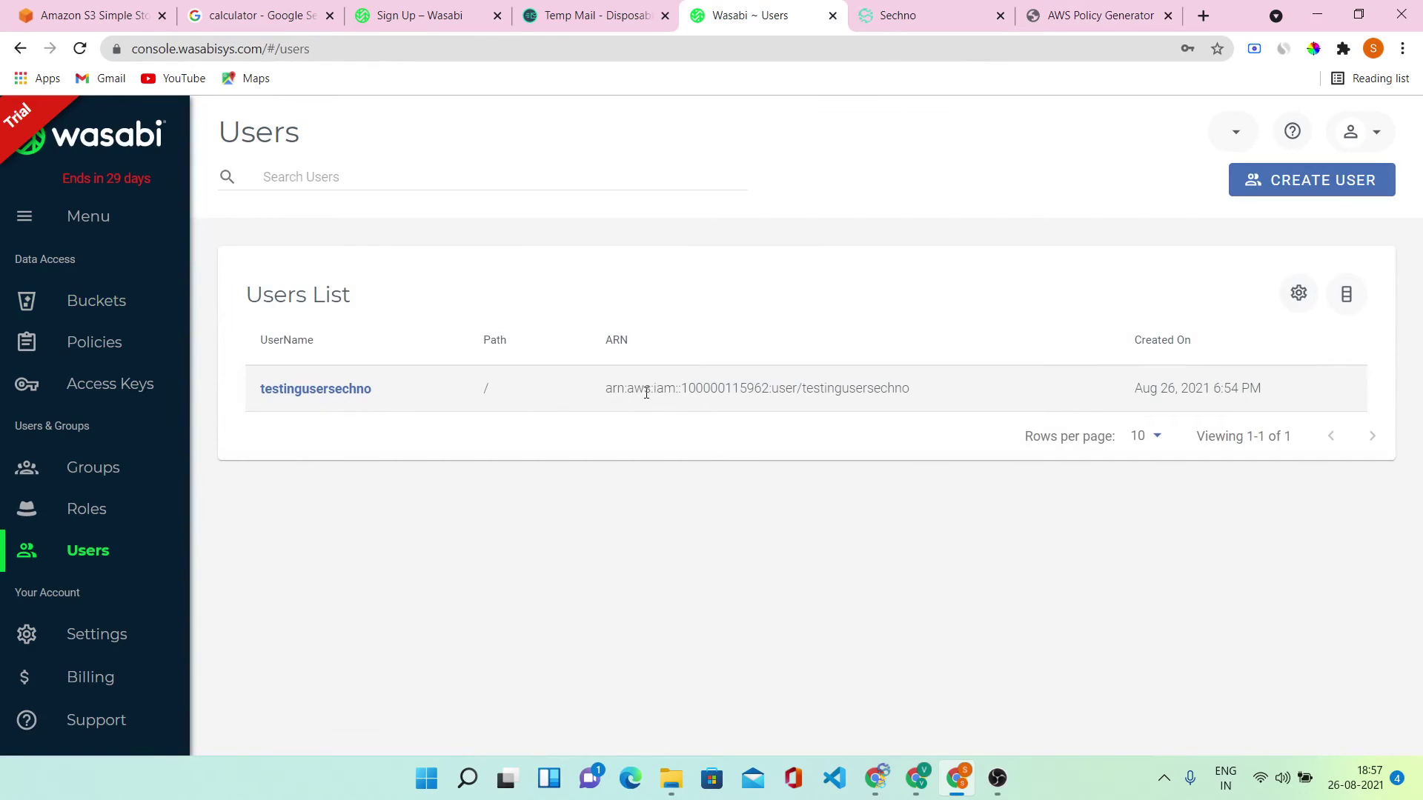
pyautogui.tripleClick(644, 392)
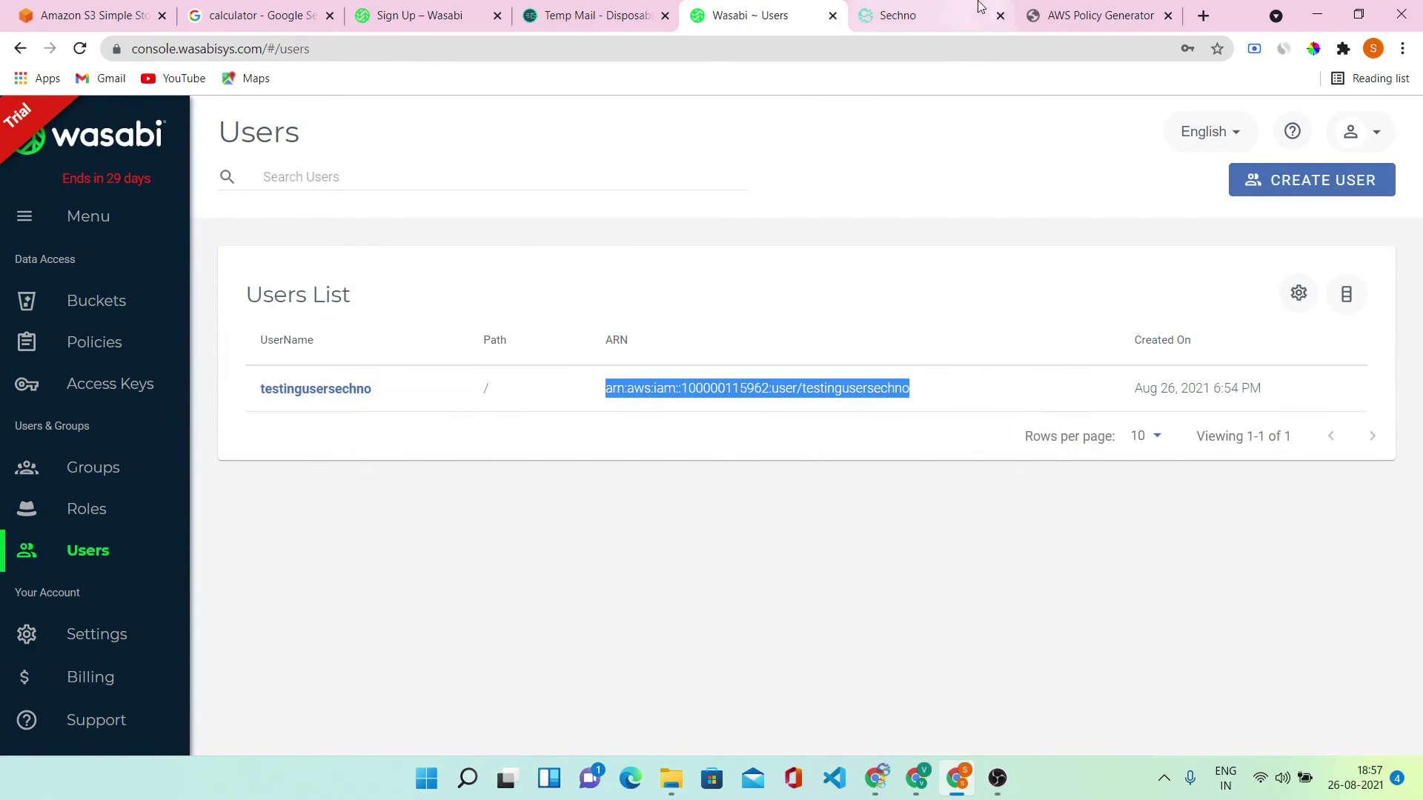
pyautogui.click(1100, 15)
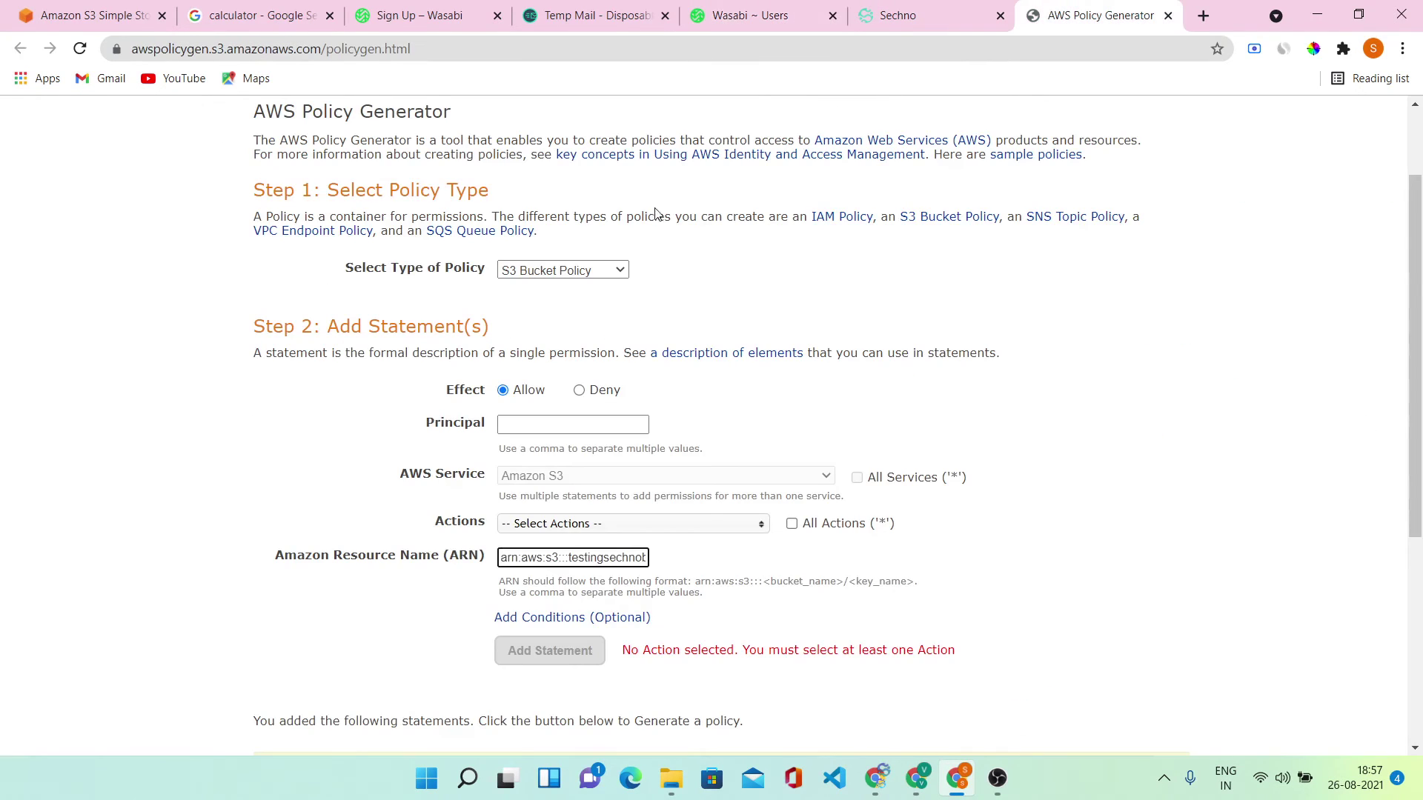
# Add a ListBucket statement with the user's ARN as principal
pyautogui.click(504, 425)
pyautogui.hotkey('ctrl', 'v')
pyautogui.click(543, 525)
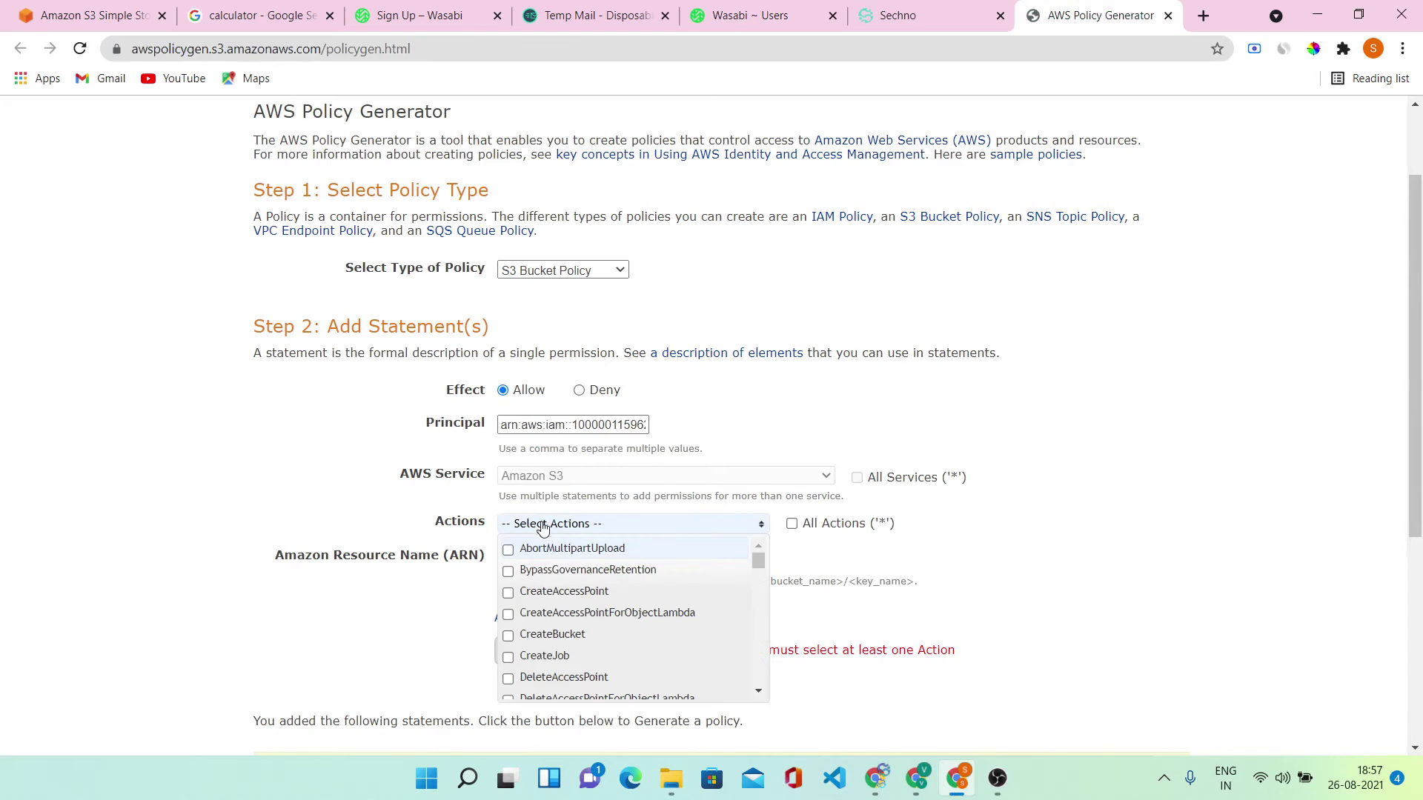
pyautogui.scroll(-5, 581, 598)
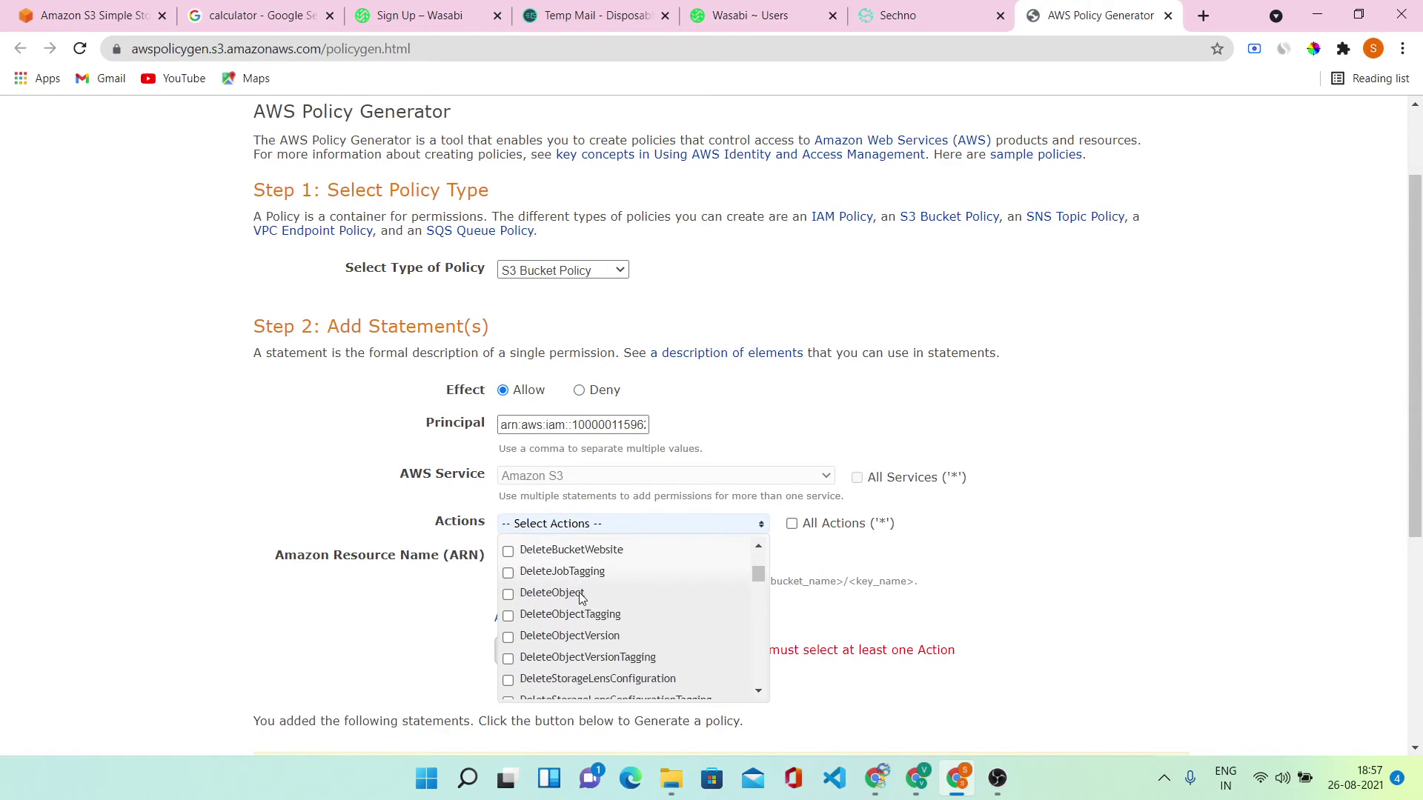
pyautogui.scroll(-9, 584, 601)
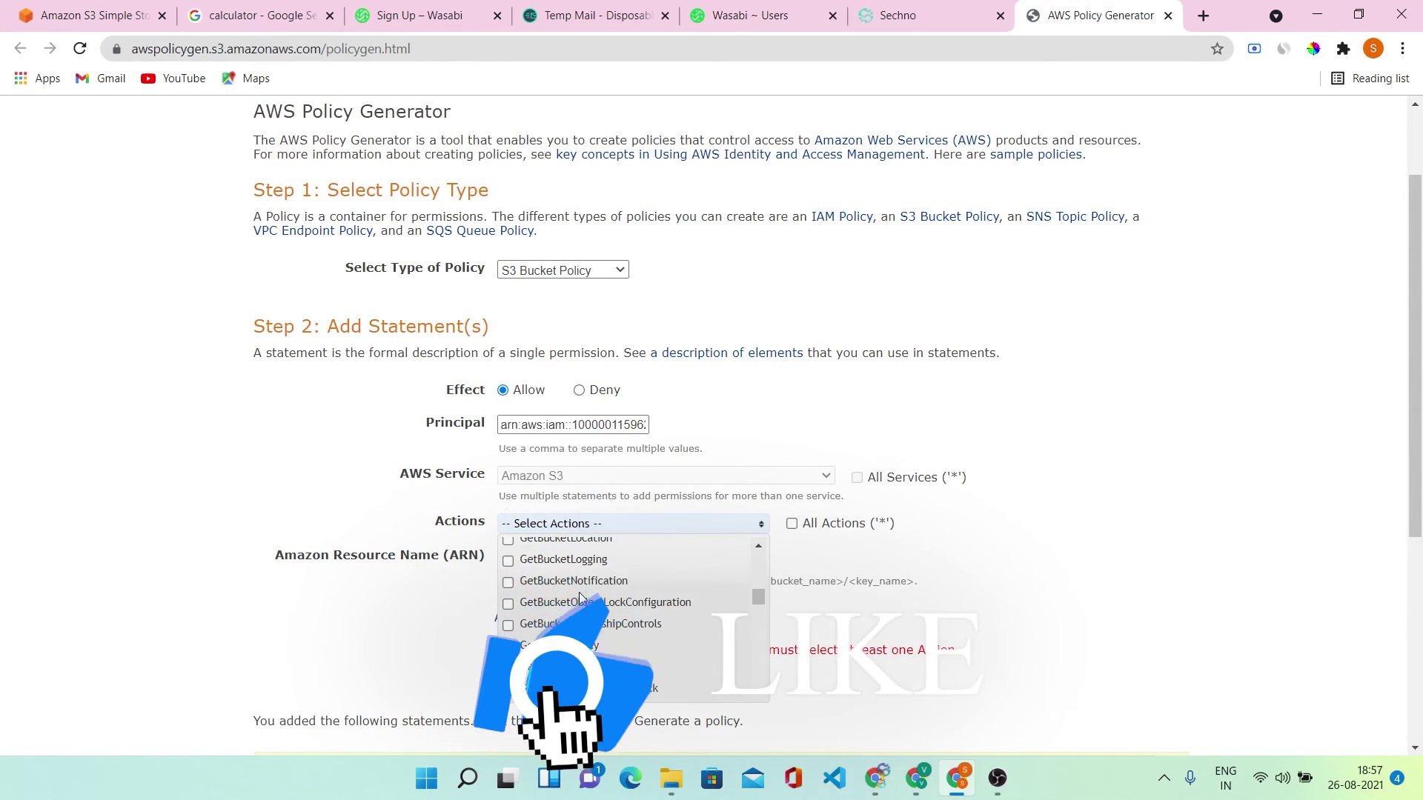
pyautogui.scroll(-10, 581, 602)
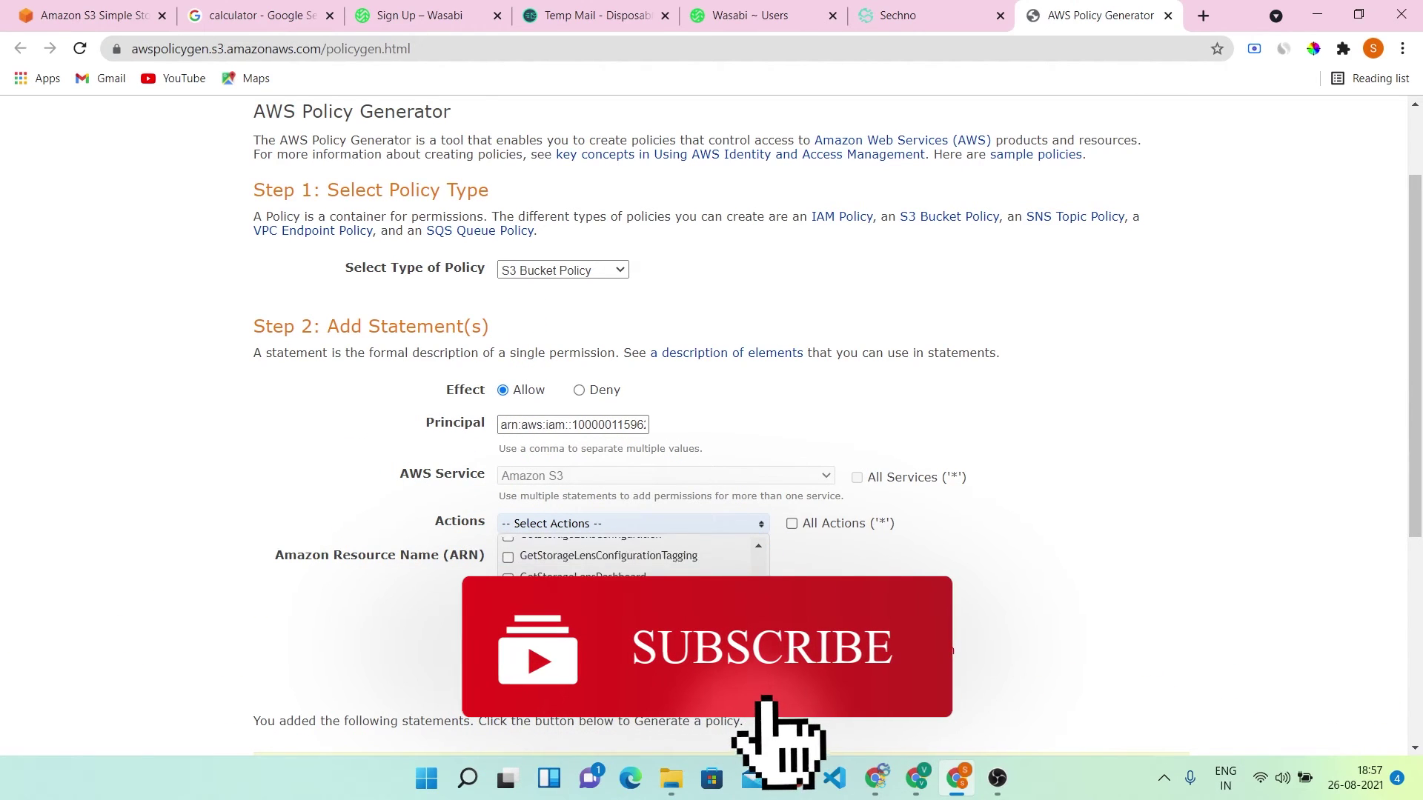
pyautogui.scroll(3, 563, 593)
pyautogui.click(509, 663)
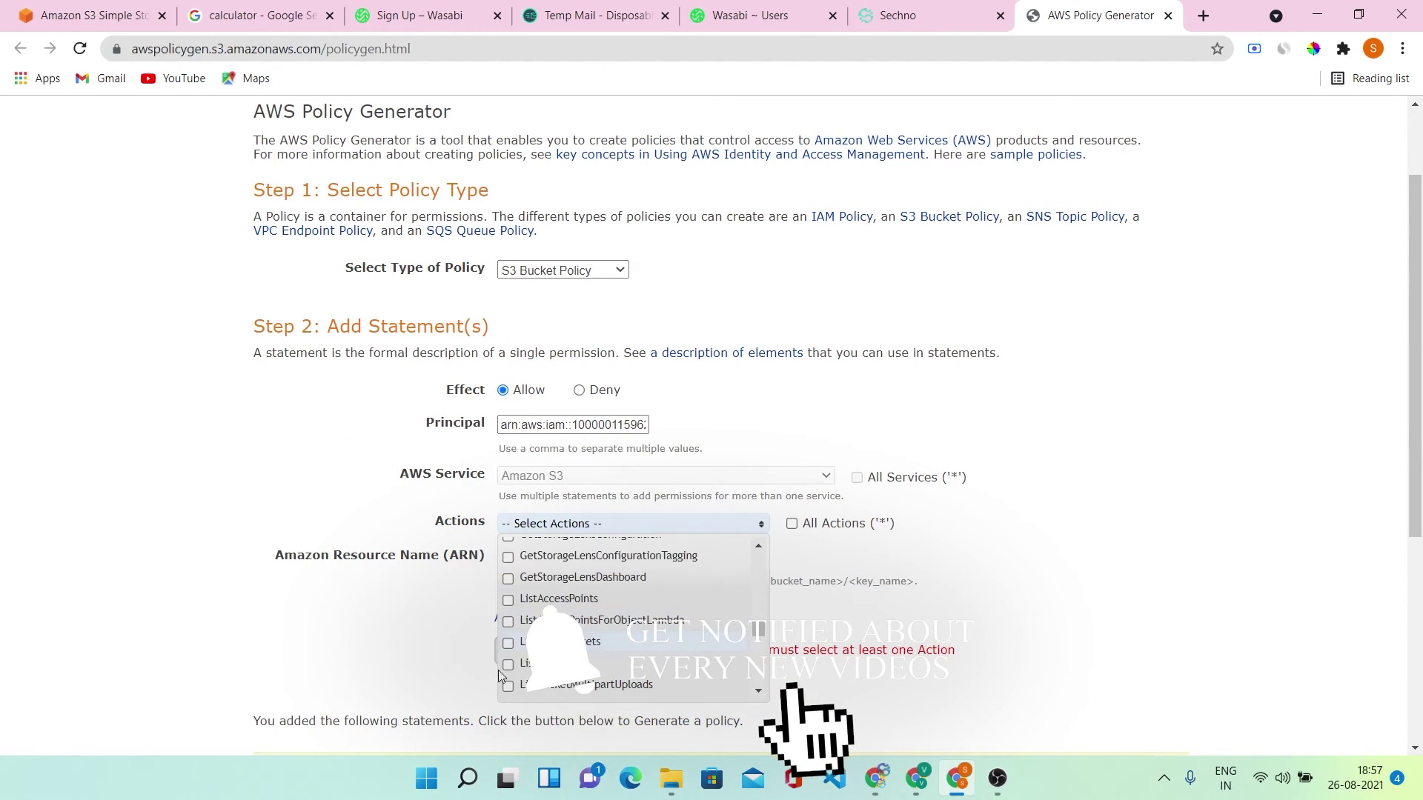
pyautogui.click(637, 712)
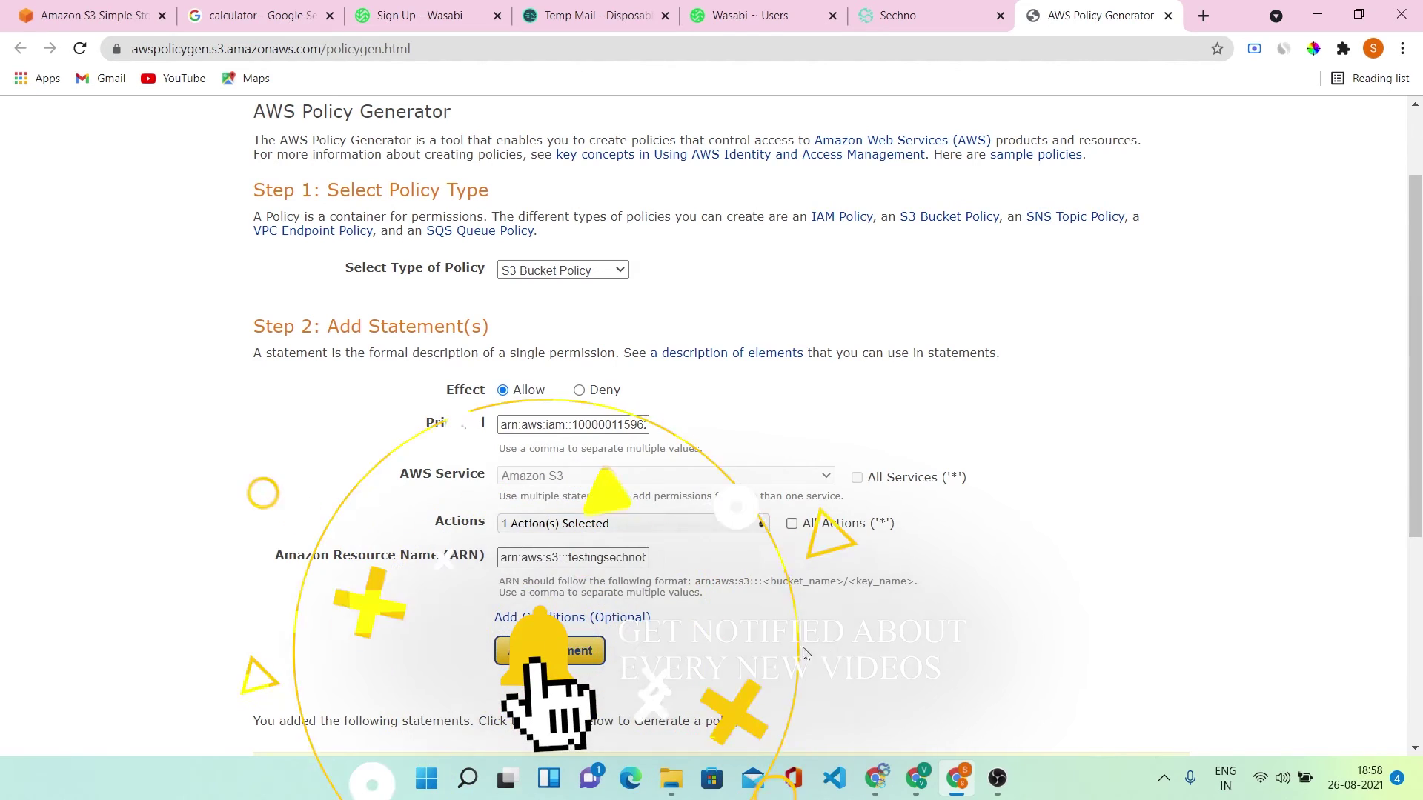
pyautogui.click(529, 653)
# Generate the policy JSON, select all of it, and close the document
pyautogui.scroll(-5, 526, 651)
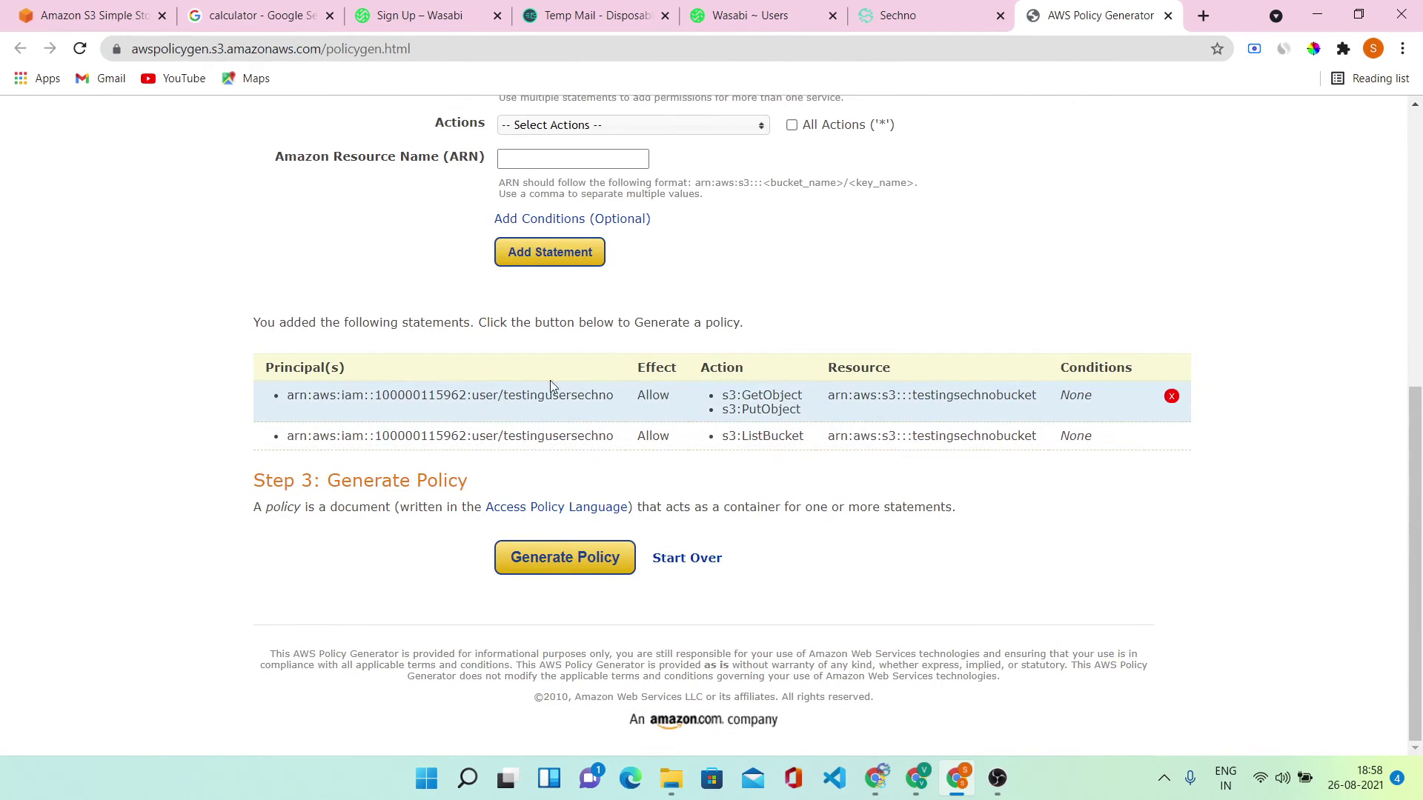
pyautogui.click(568, 563)
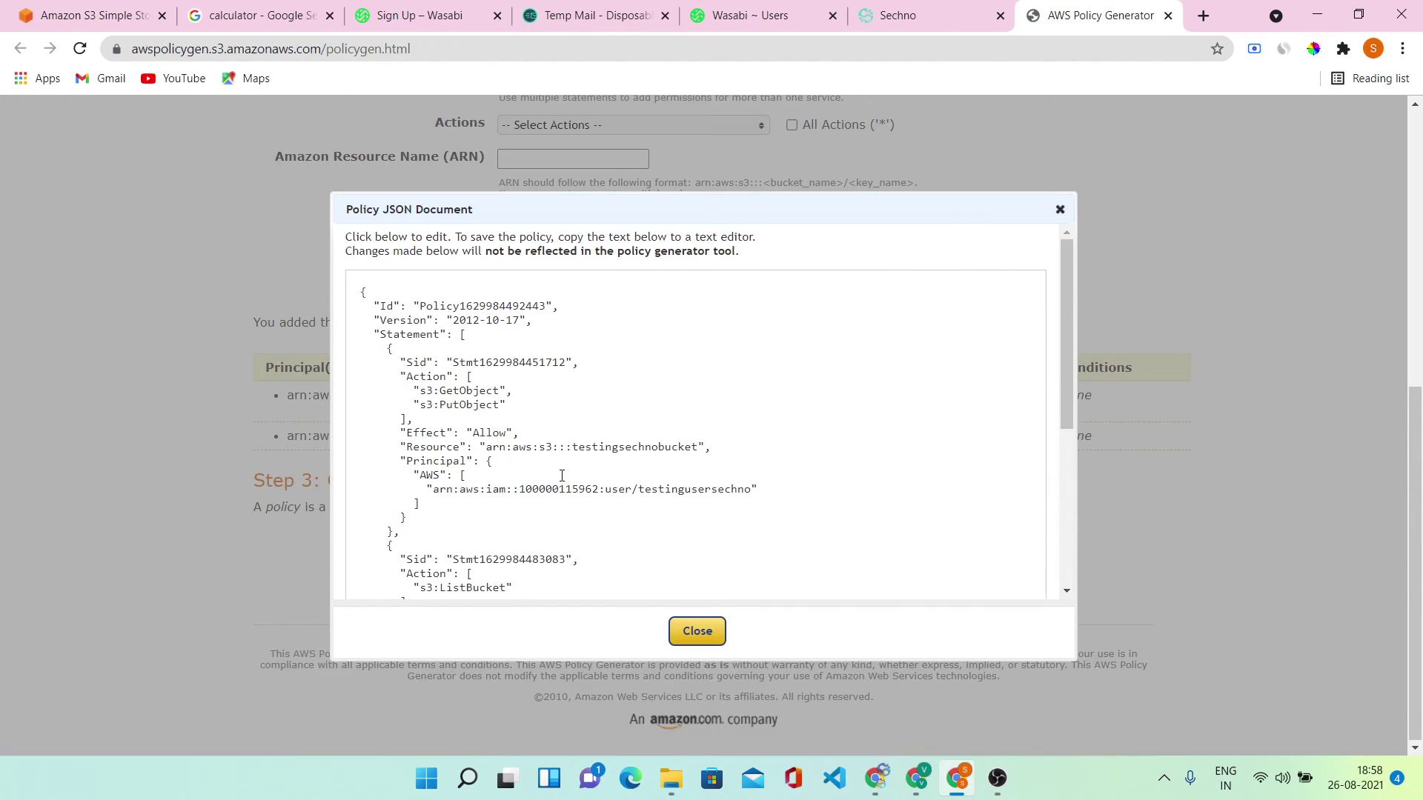
pyautogui.scroll(-5, 561, 475)
pyautogui.scroll(5, 556, 459)
pyautogui.moveTo(355, 294); pyautogui.dragTo(585, 619)
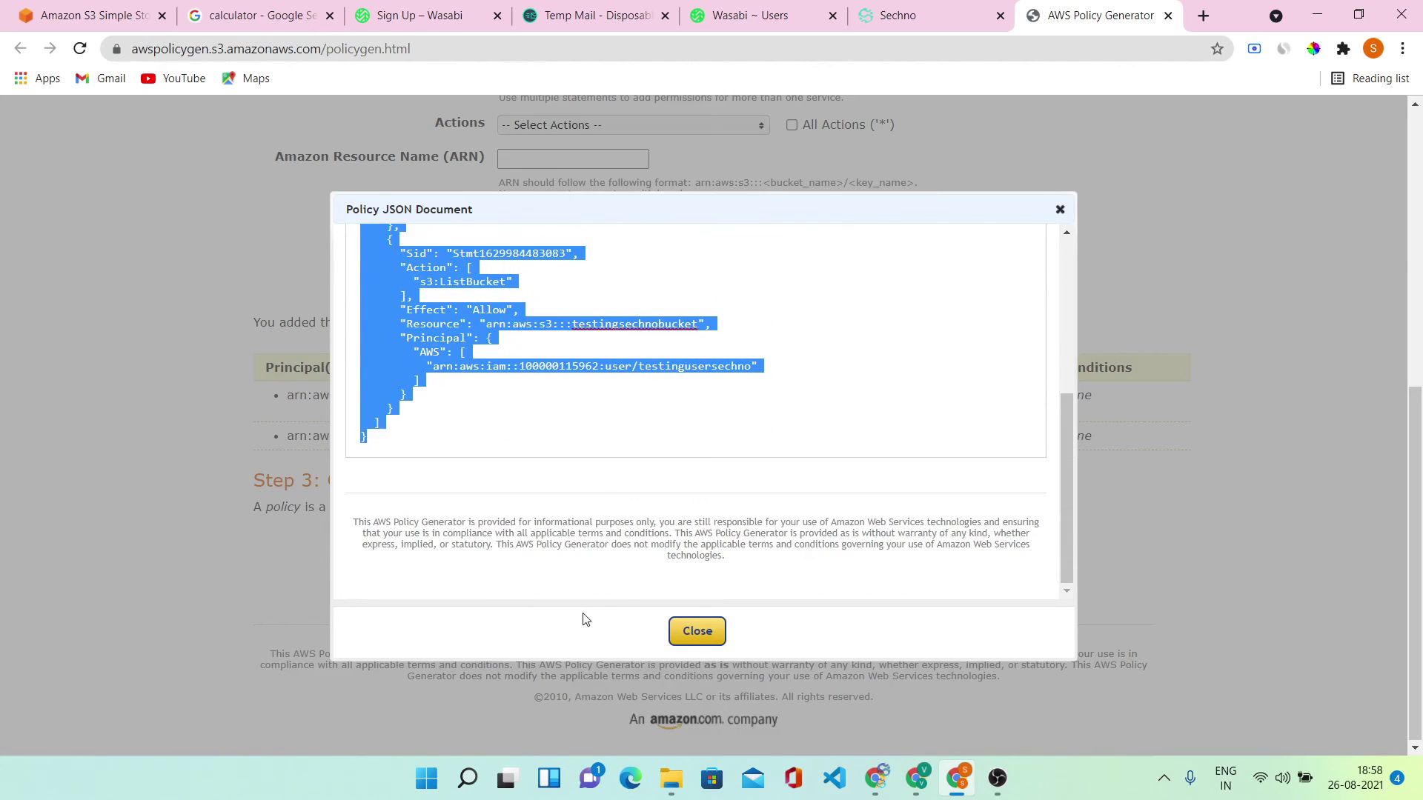
pyautogui.click(690, 632)
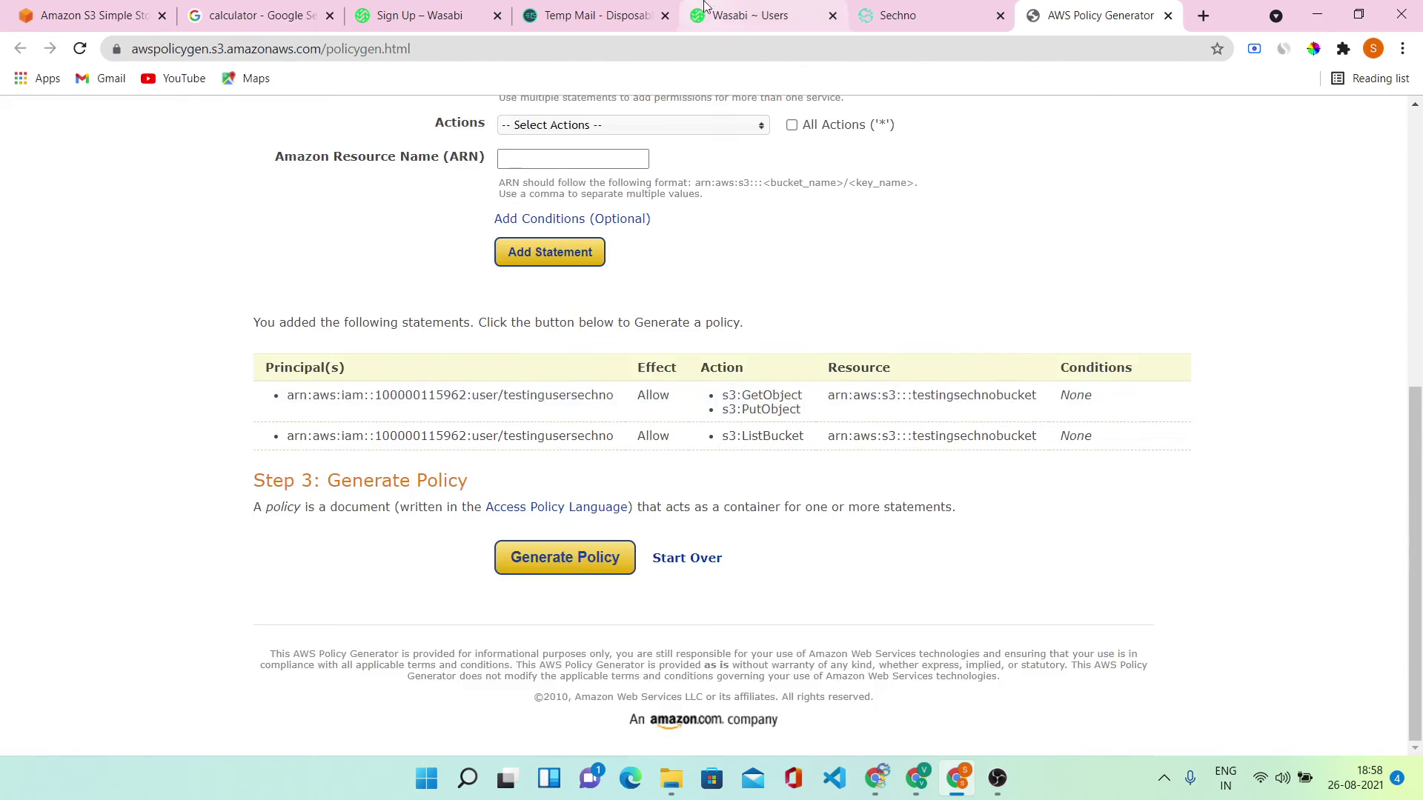
pyautogui.click(715, 9)
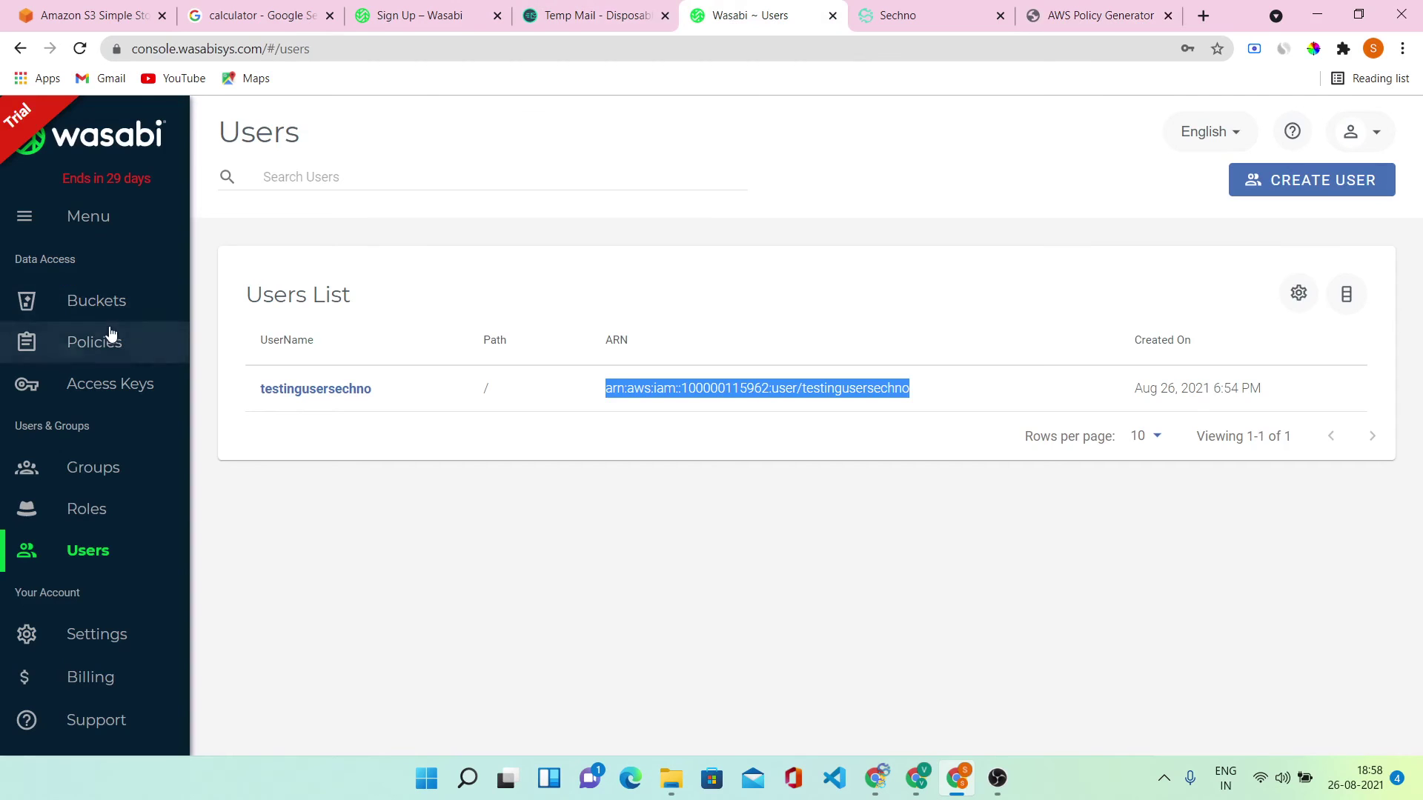
# Paste the generated policy JSON into testingsechnobucket's Policies settings and save it
pyautogui.click(111, 301)
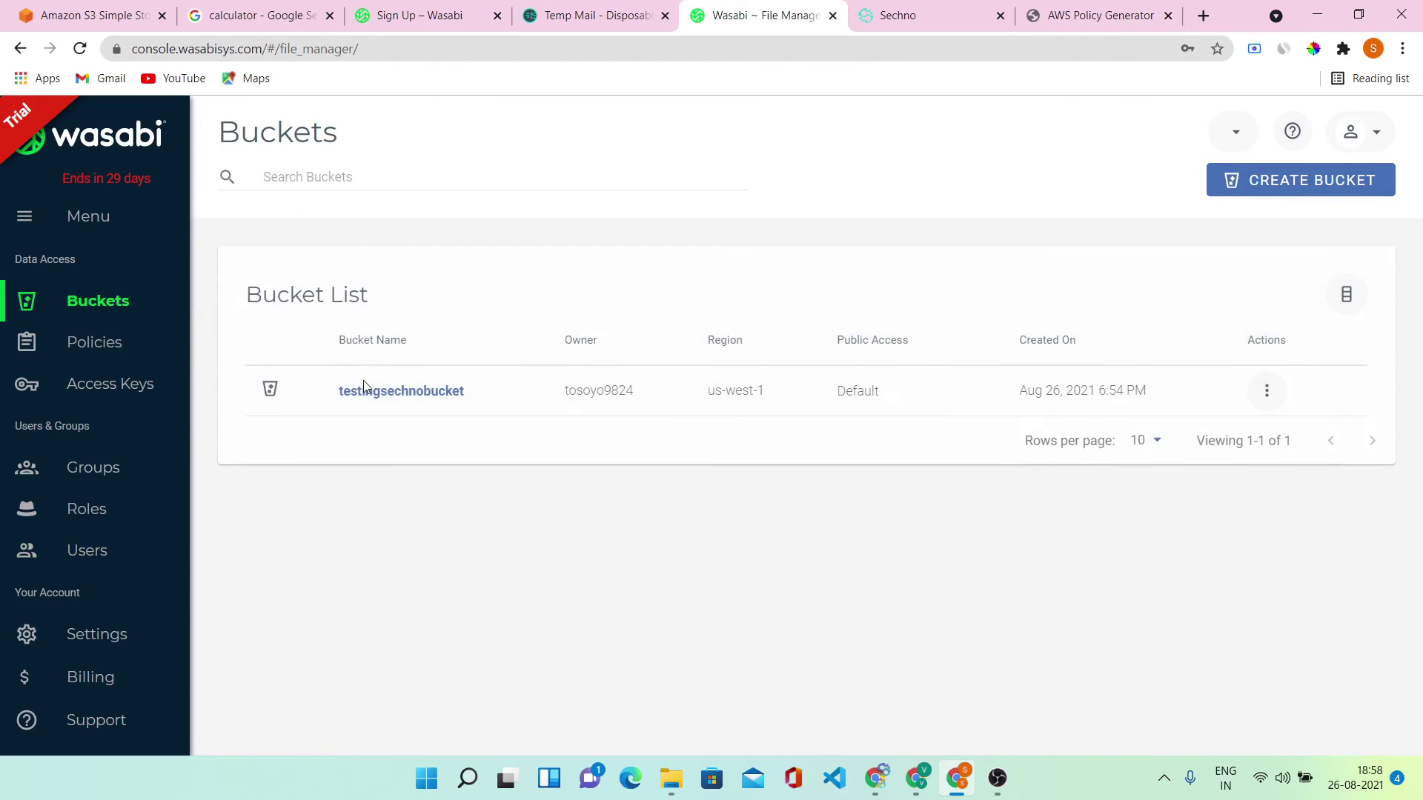
pyautogui.click(442, 391)
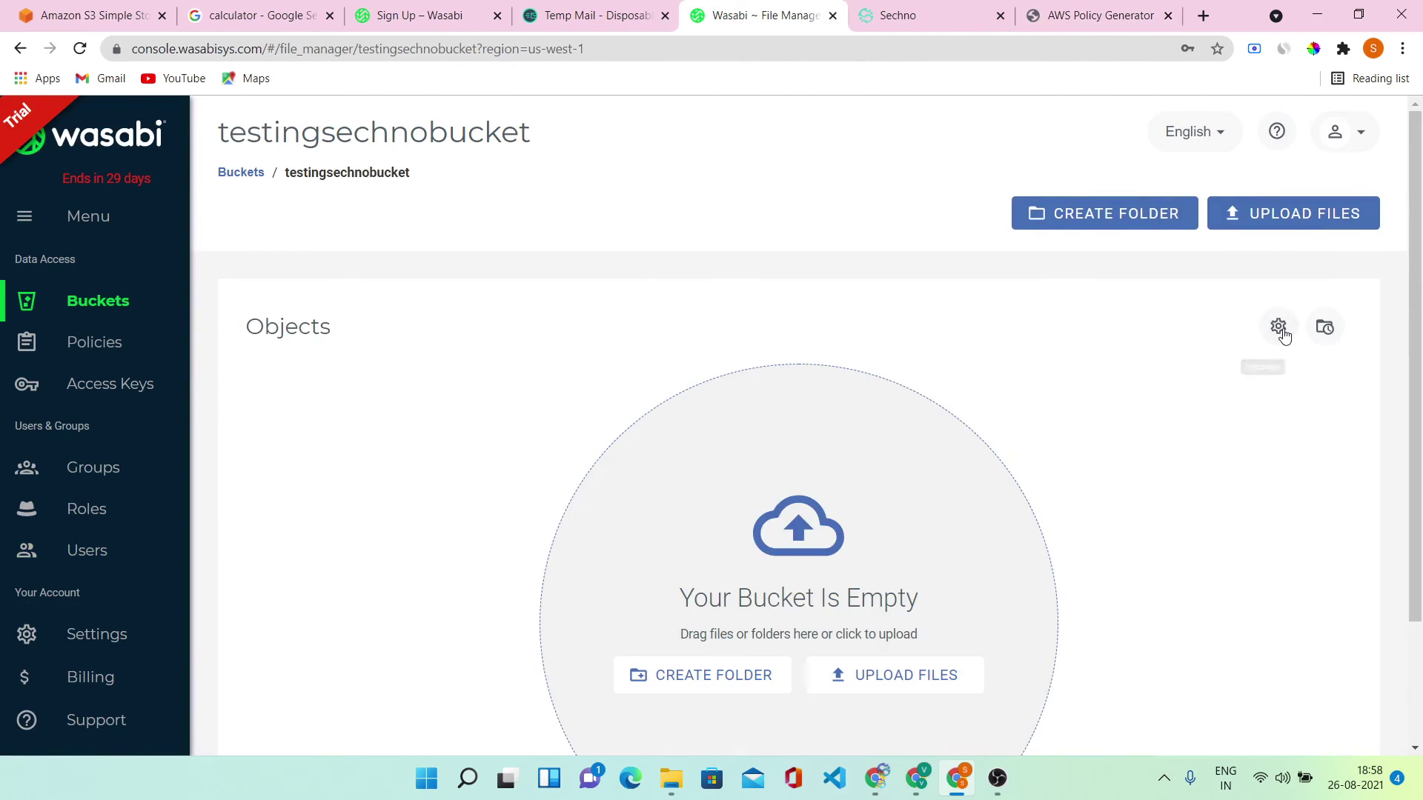
pyautogui.click(1279, 326)
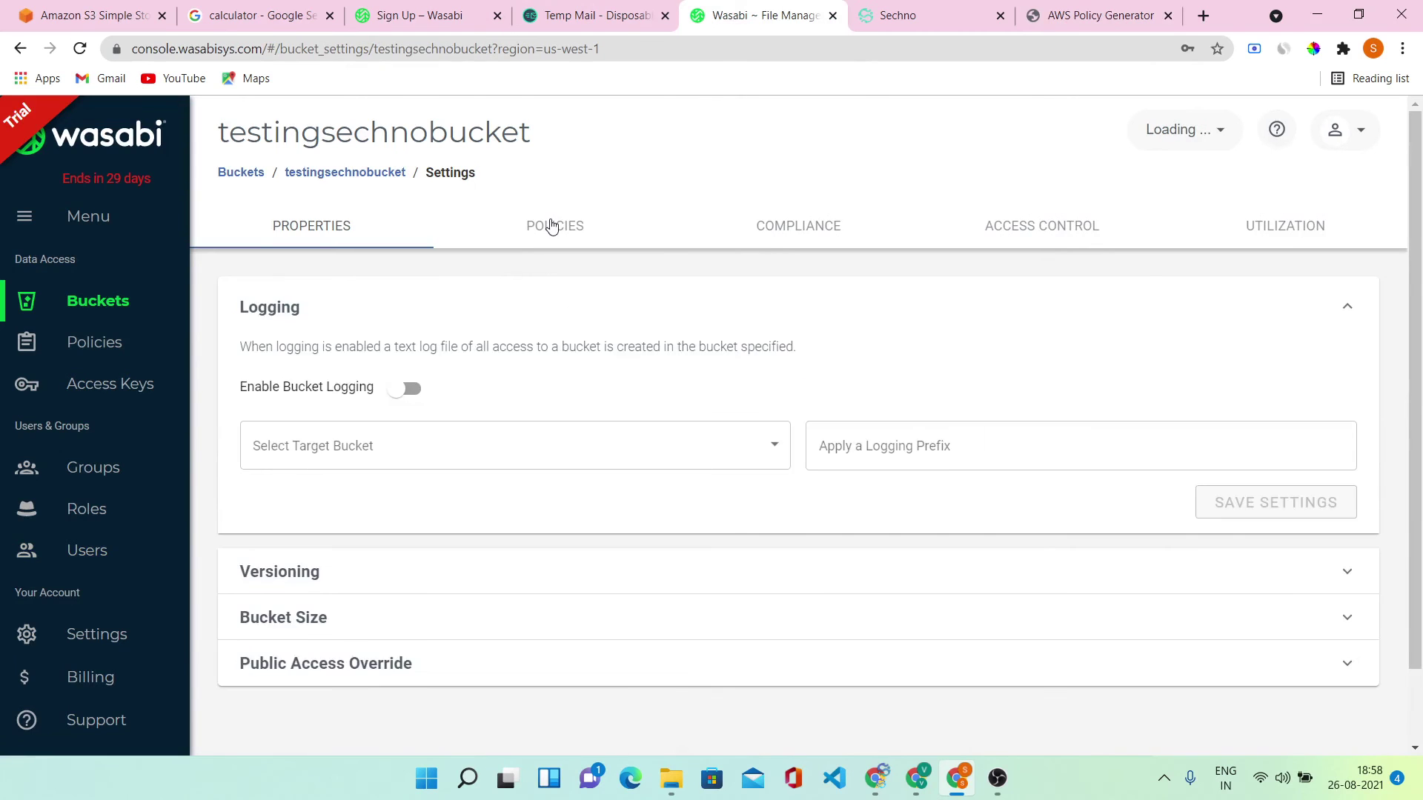
pyautogui.click(549, 226)
pyautogui.hotkey('ctrl', 'v')
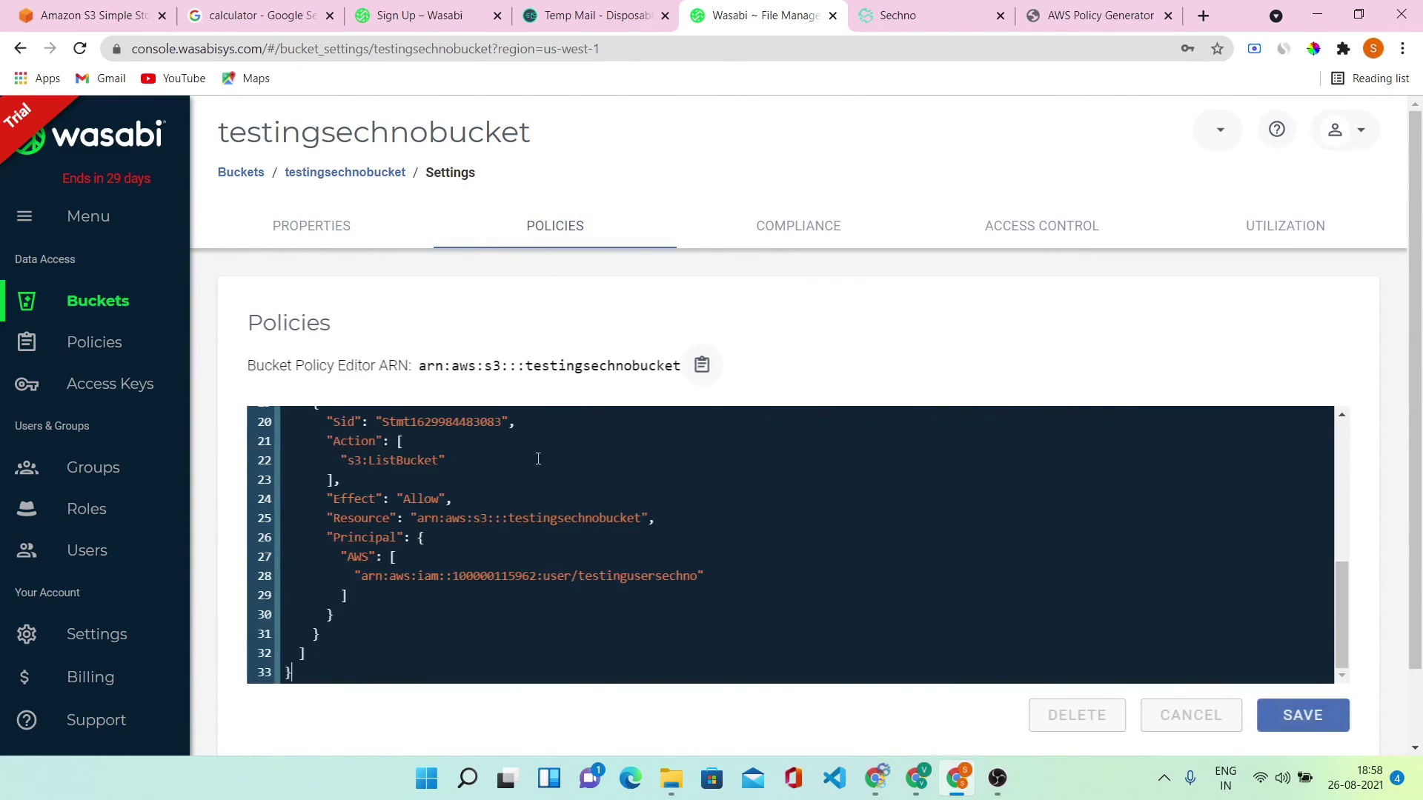
pyautogui.scroll(-2, 1310, 667)
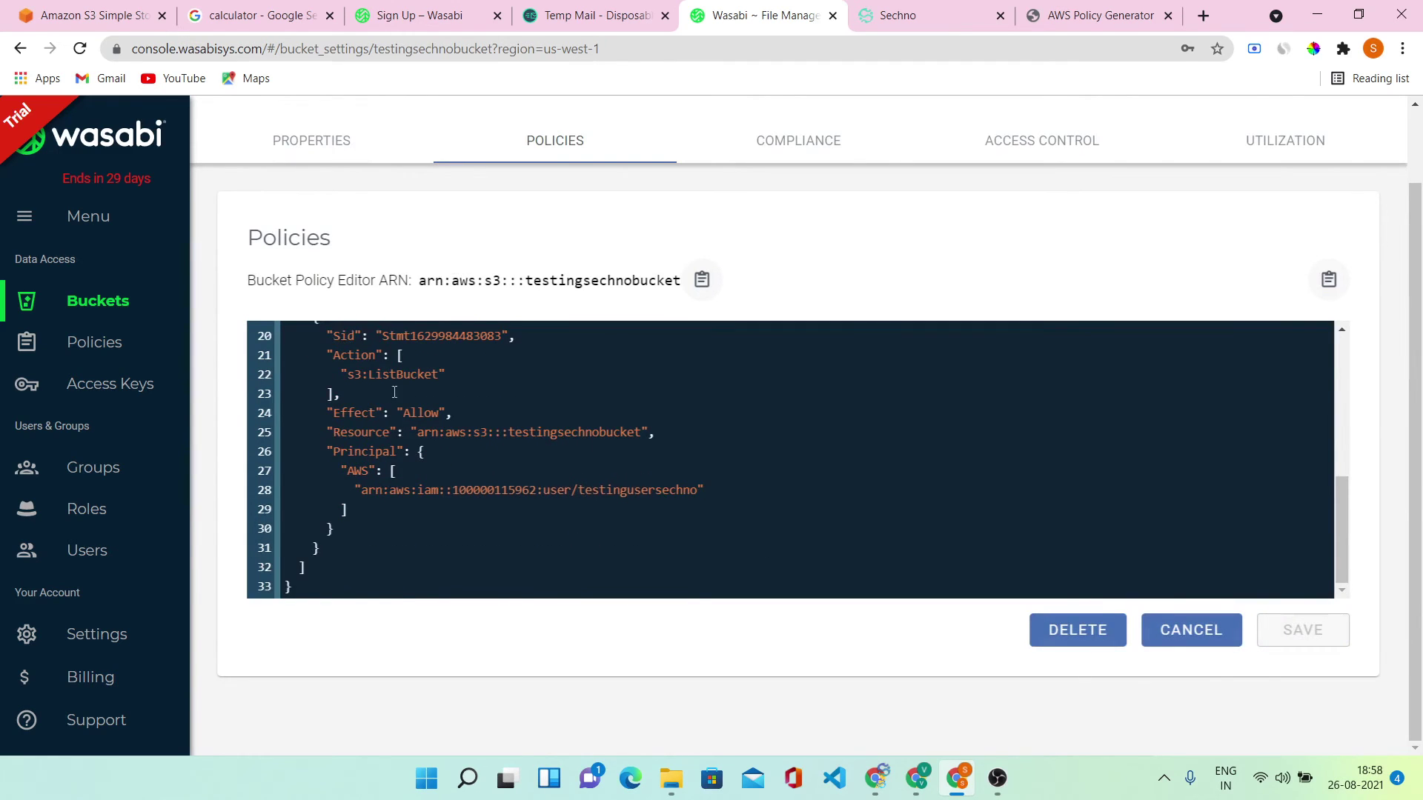
pyautogui.scroll(1, 700, 278)
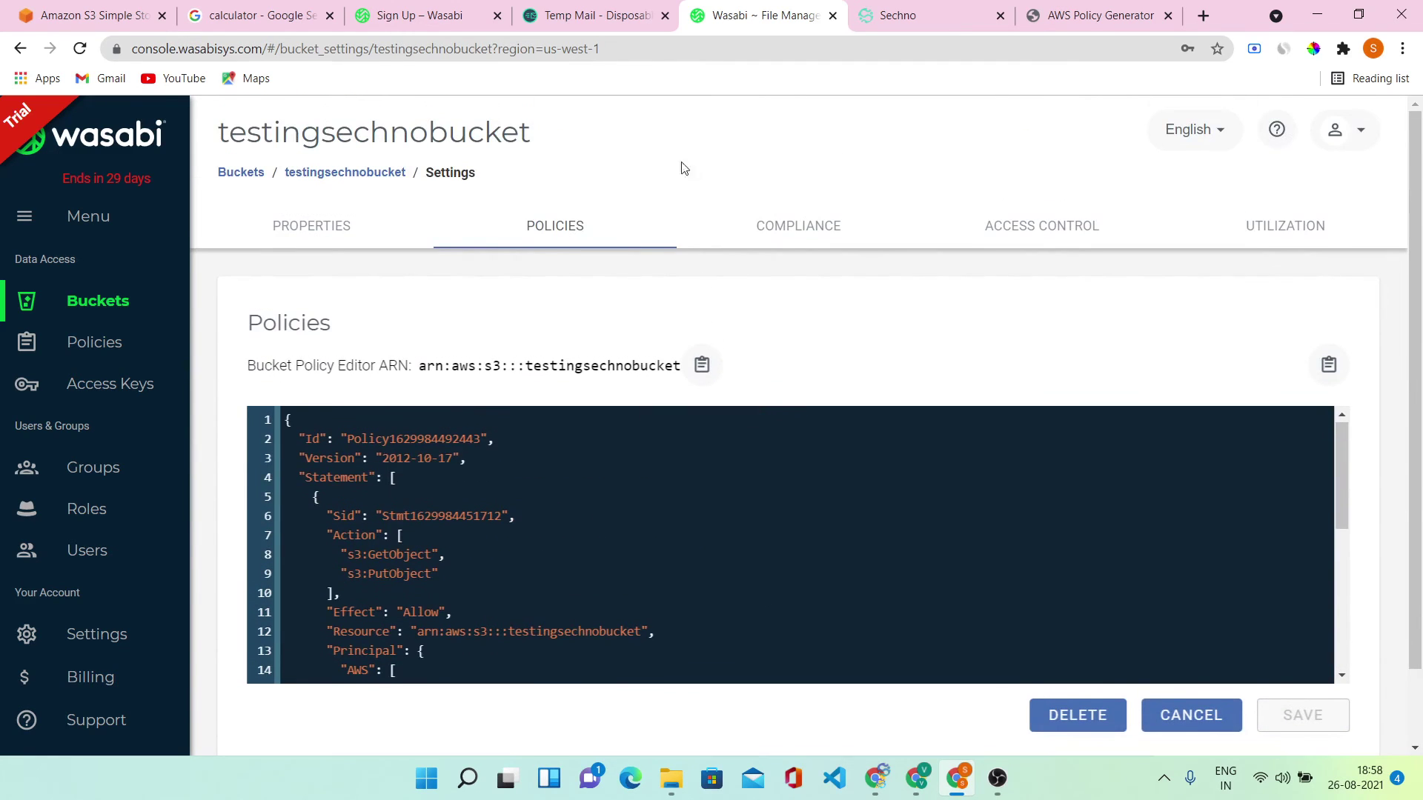
pyautogui.click(681, 224)
# Turn on Public Access Override with Enable Public Access and confirm the warning
pyautogui.click(320, 230)
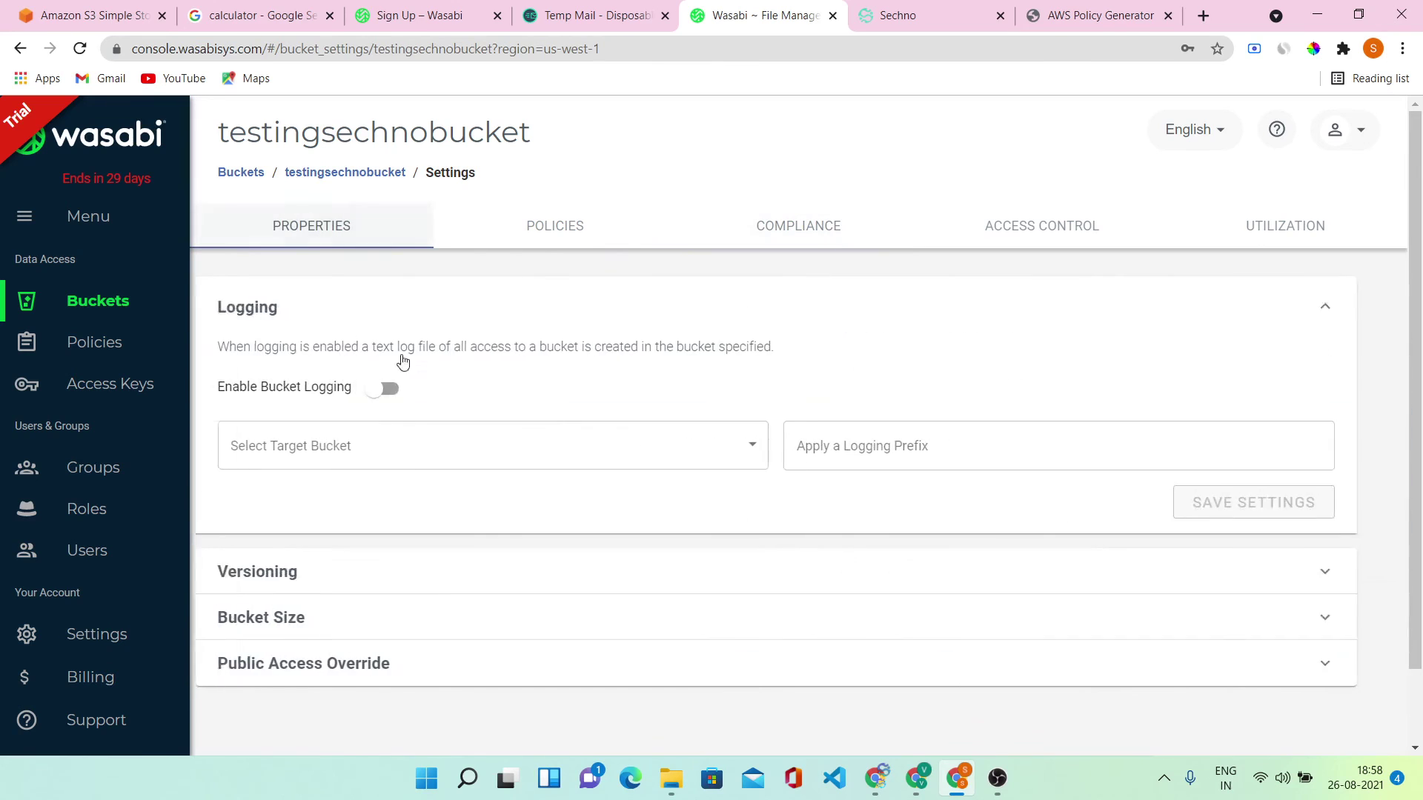
pyautogui.scroll(-1, 655, 512)
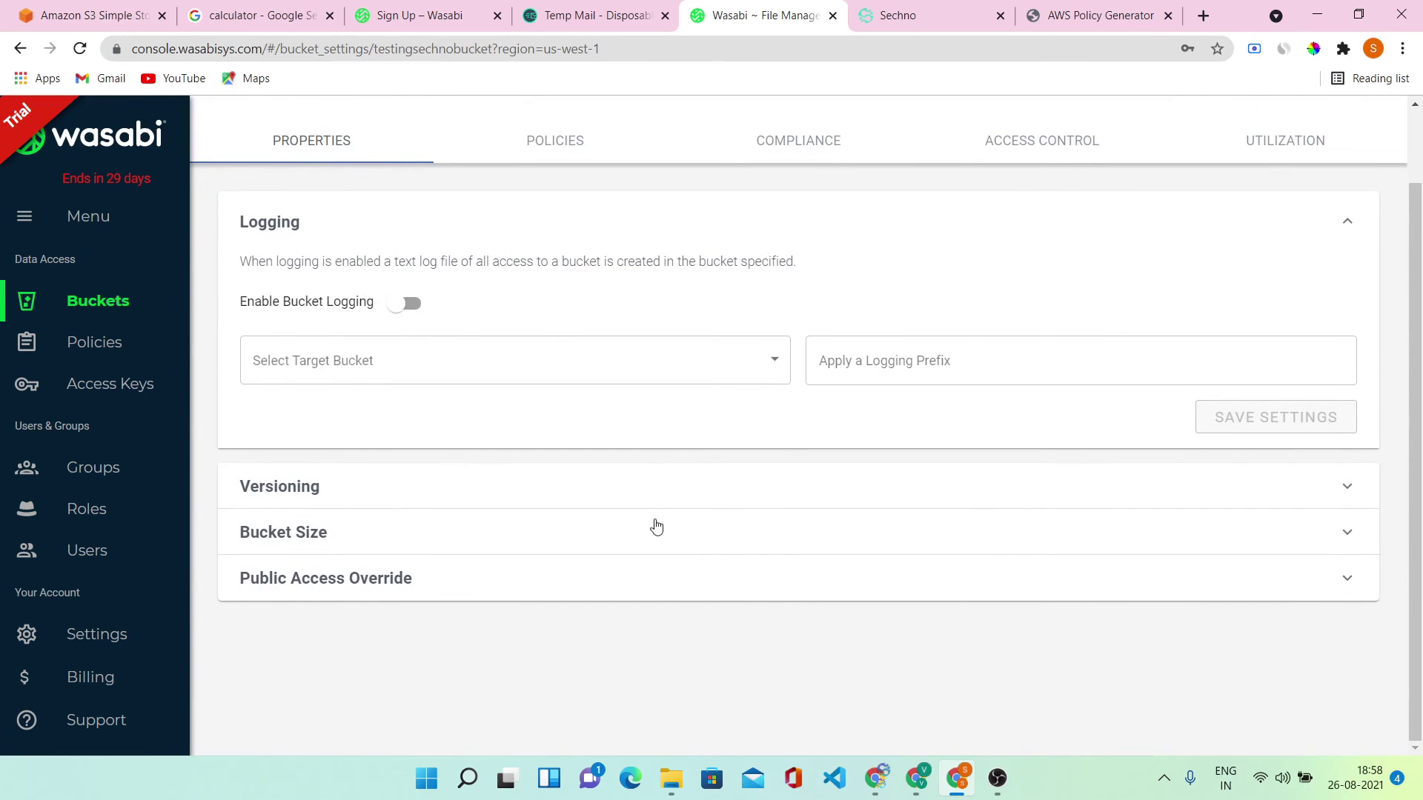
pyautogui.click(655, 580)
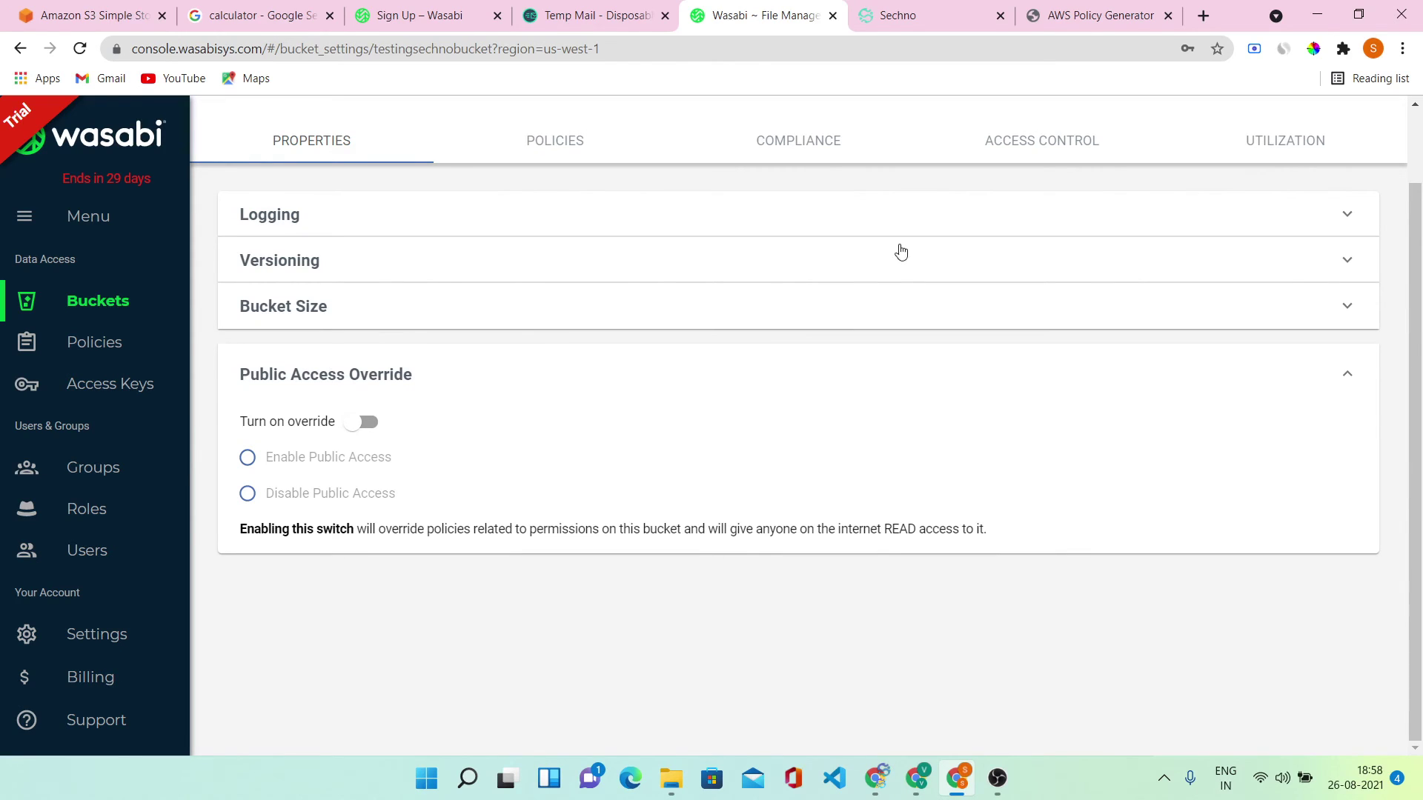
pyautogui.click(355, 433)
pyautogui.click(247, 457)
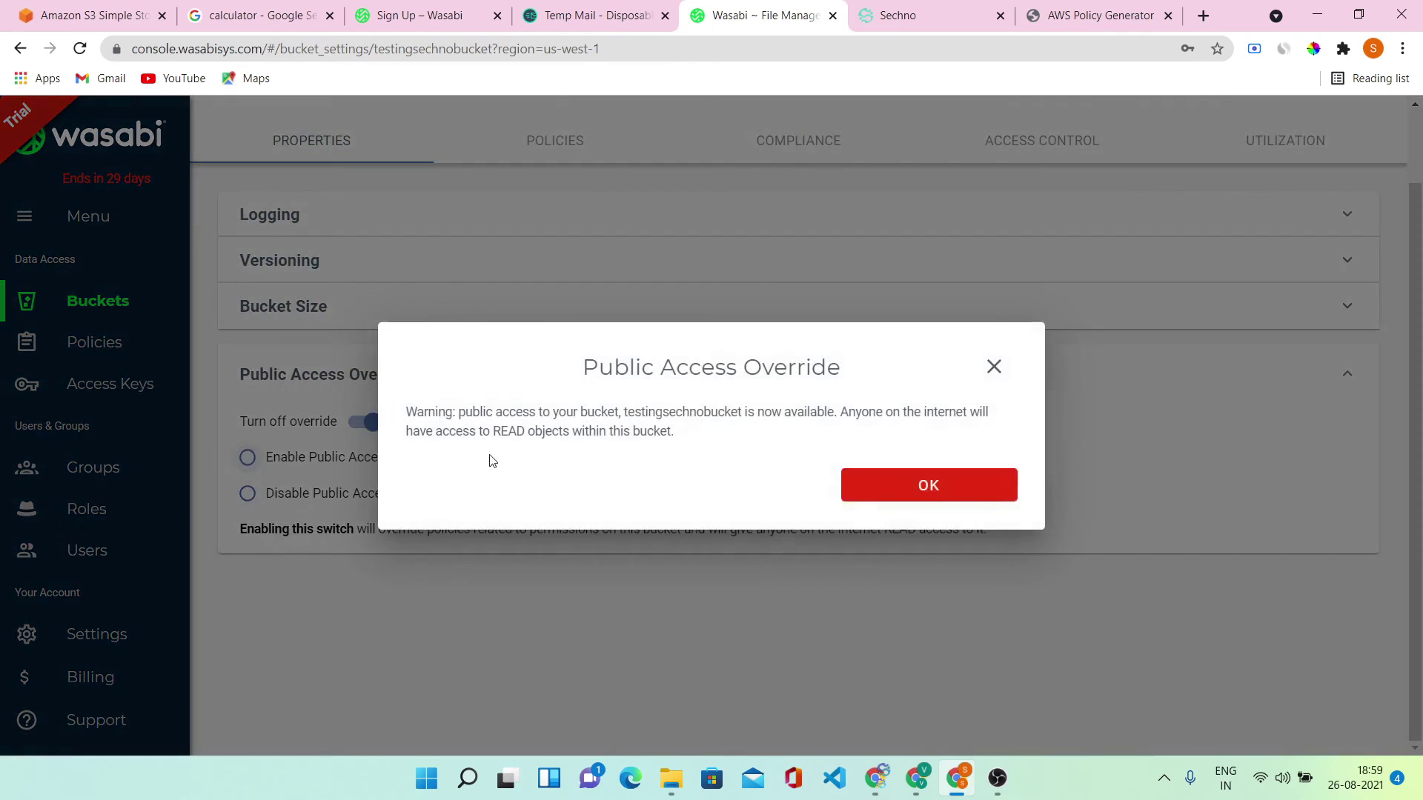
pyautogui.click(852, 486)
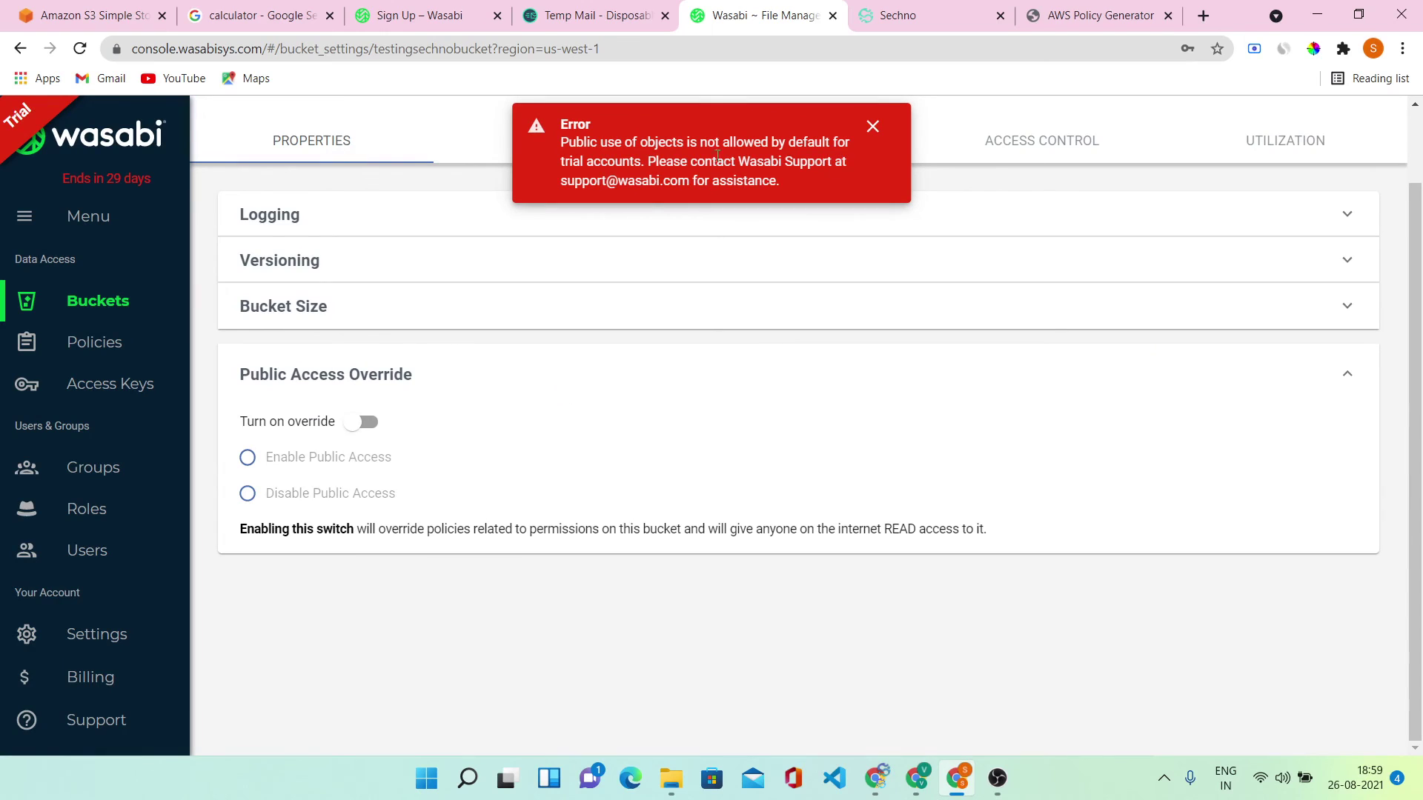
# Dismiss the trial-account rejection error and return to the bucket list
pyautogui.moveTo(560, 161); pyautogui.dragTo(649, 180)
pyautogui.click(829, 114)
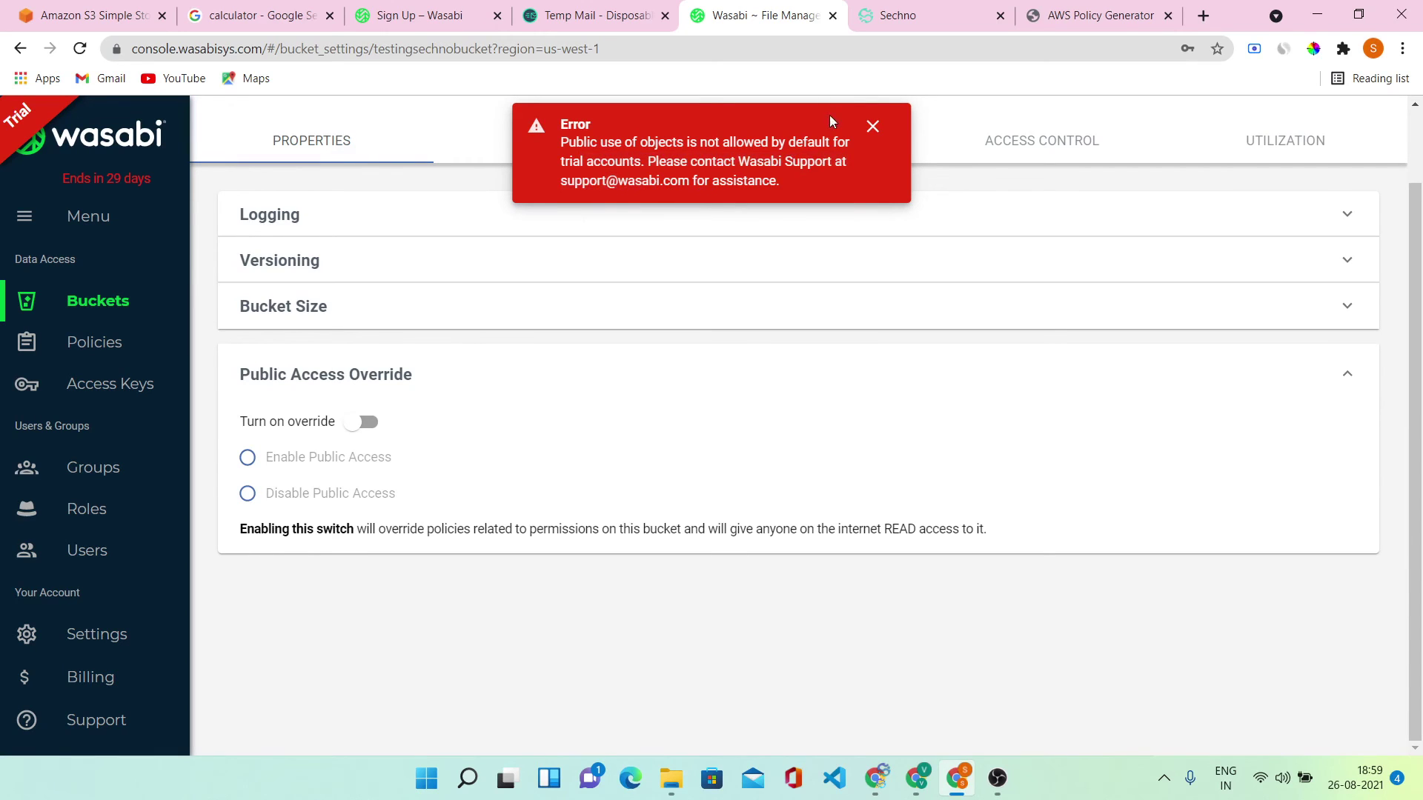
pyautogui.click(872, 126)
pyautogui.scroll(2, 519, 282)
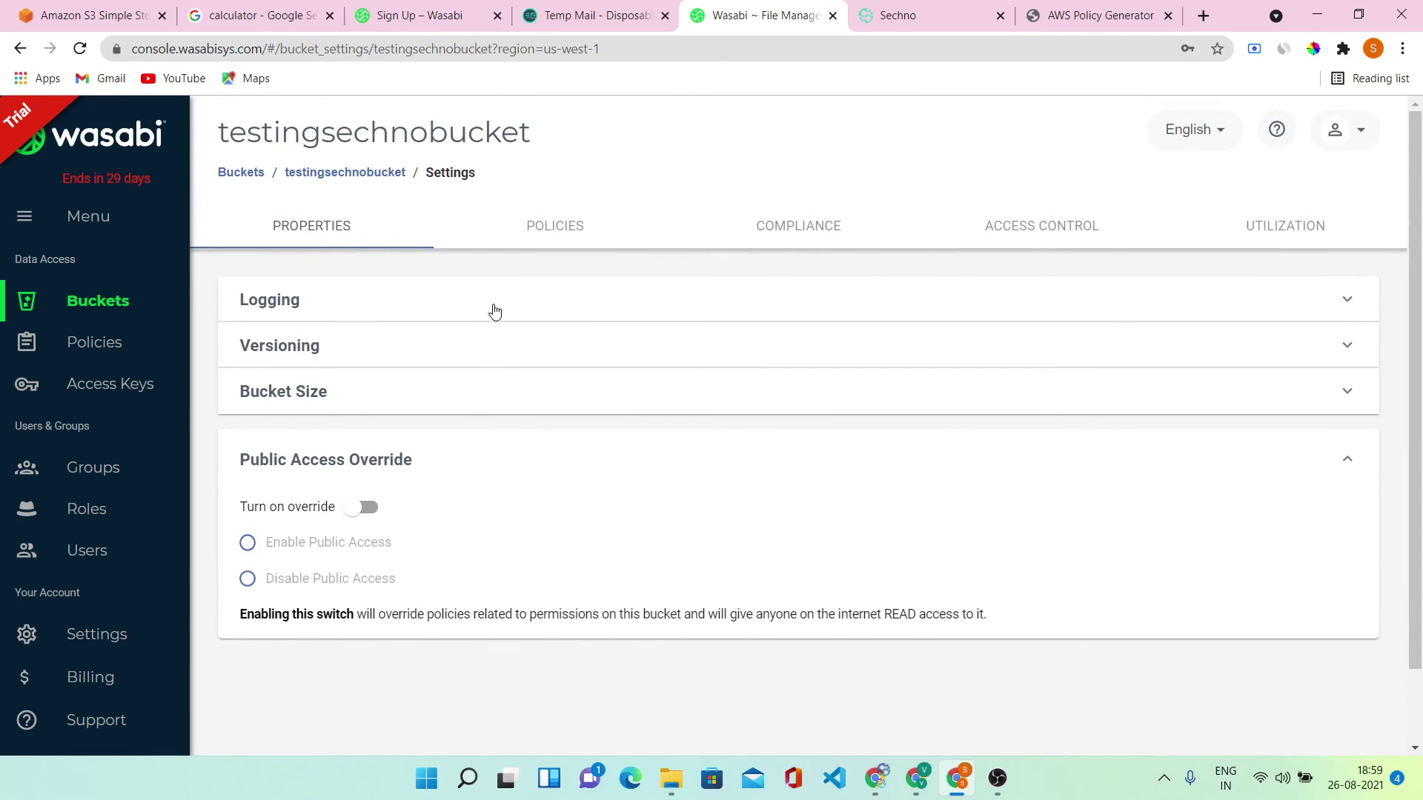
pyautogui.click(107, 317)
# Upload rzp.csv from Downloads into testingsechnobucket and show its file details
pyautogui.click(394, 408)
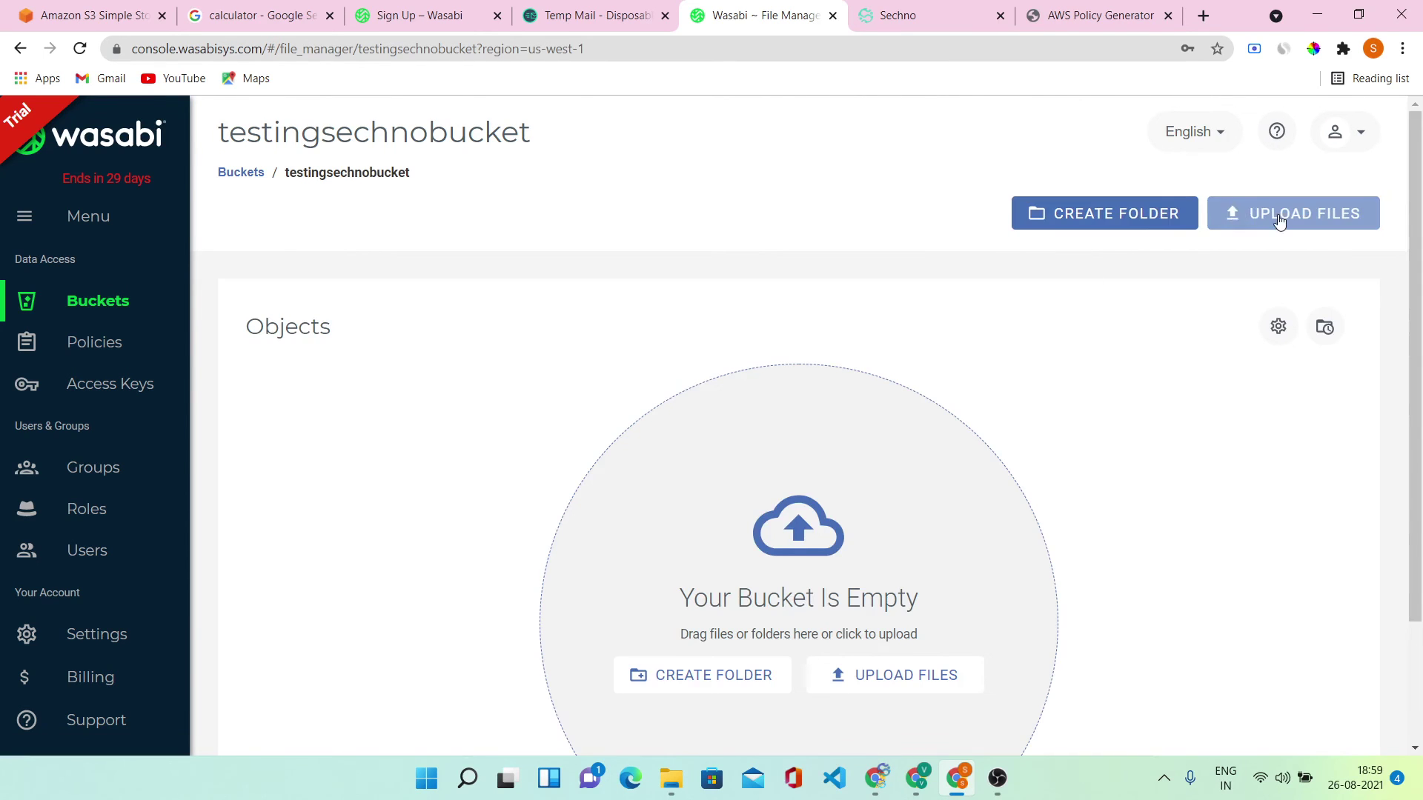
pyautogui.click(1274, 215)
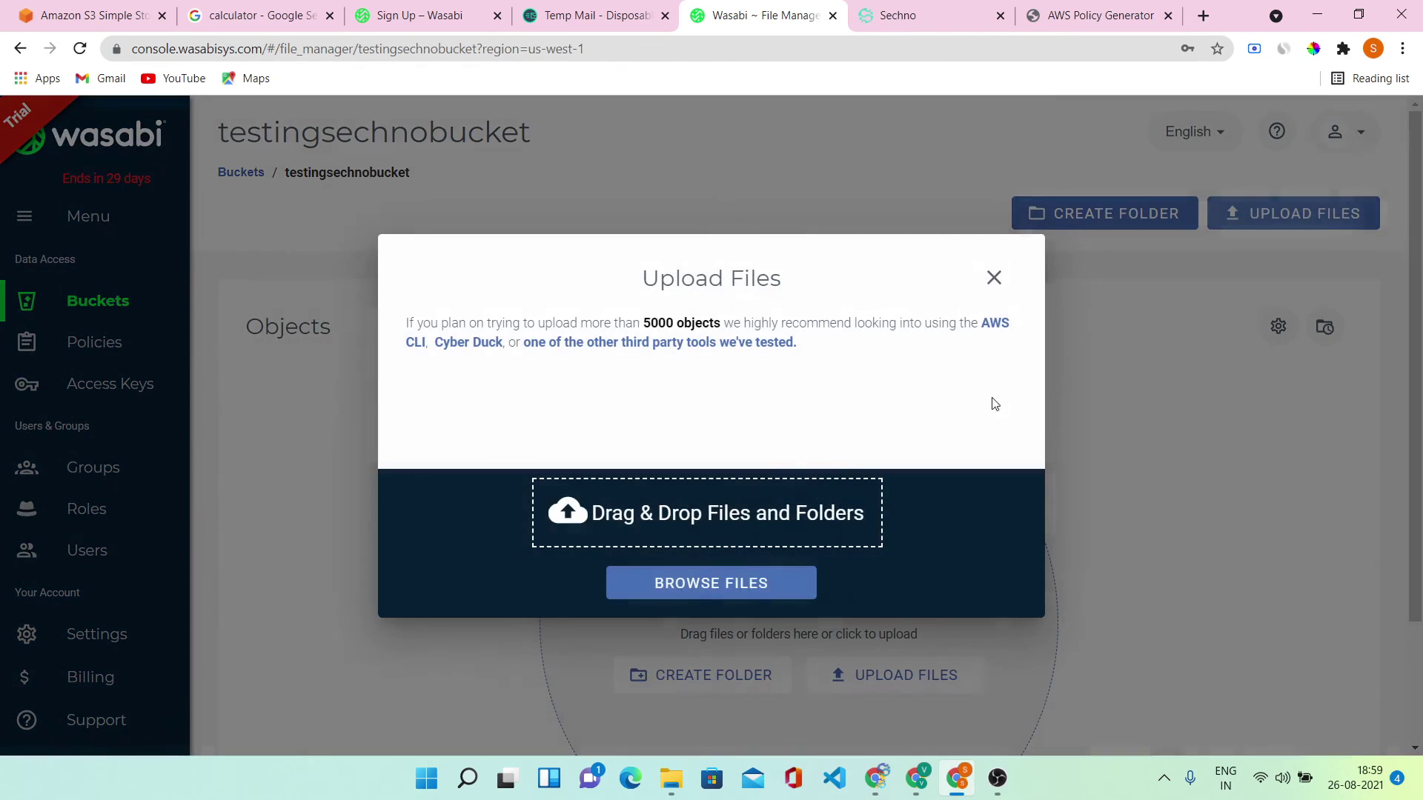
pyautogui.click(712, 587)
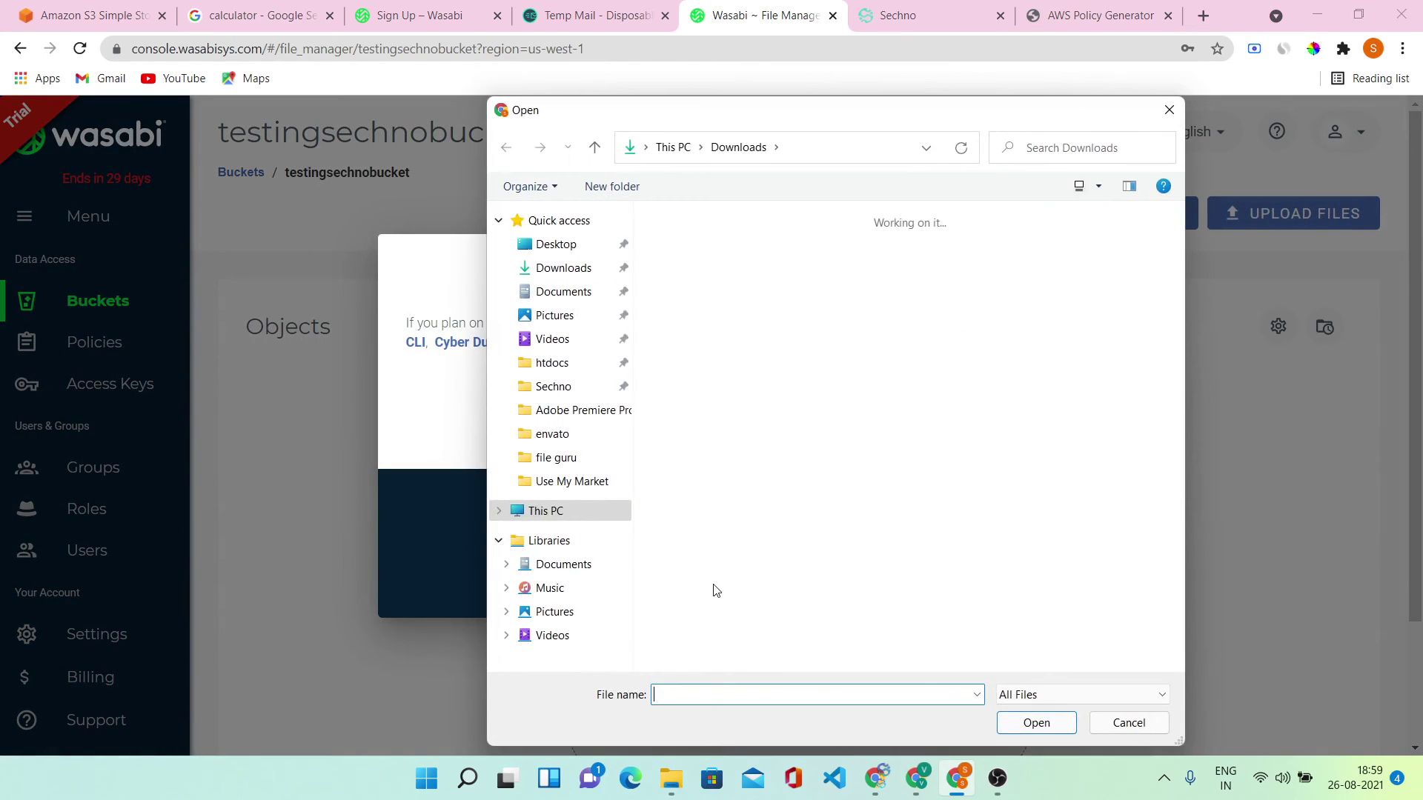
pyautogui.doubleClick(768, 295)
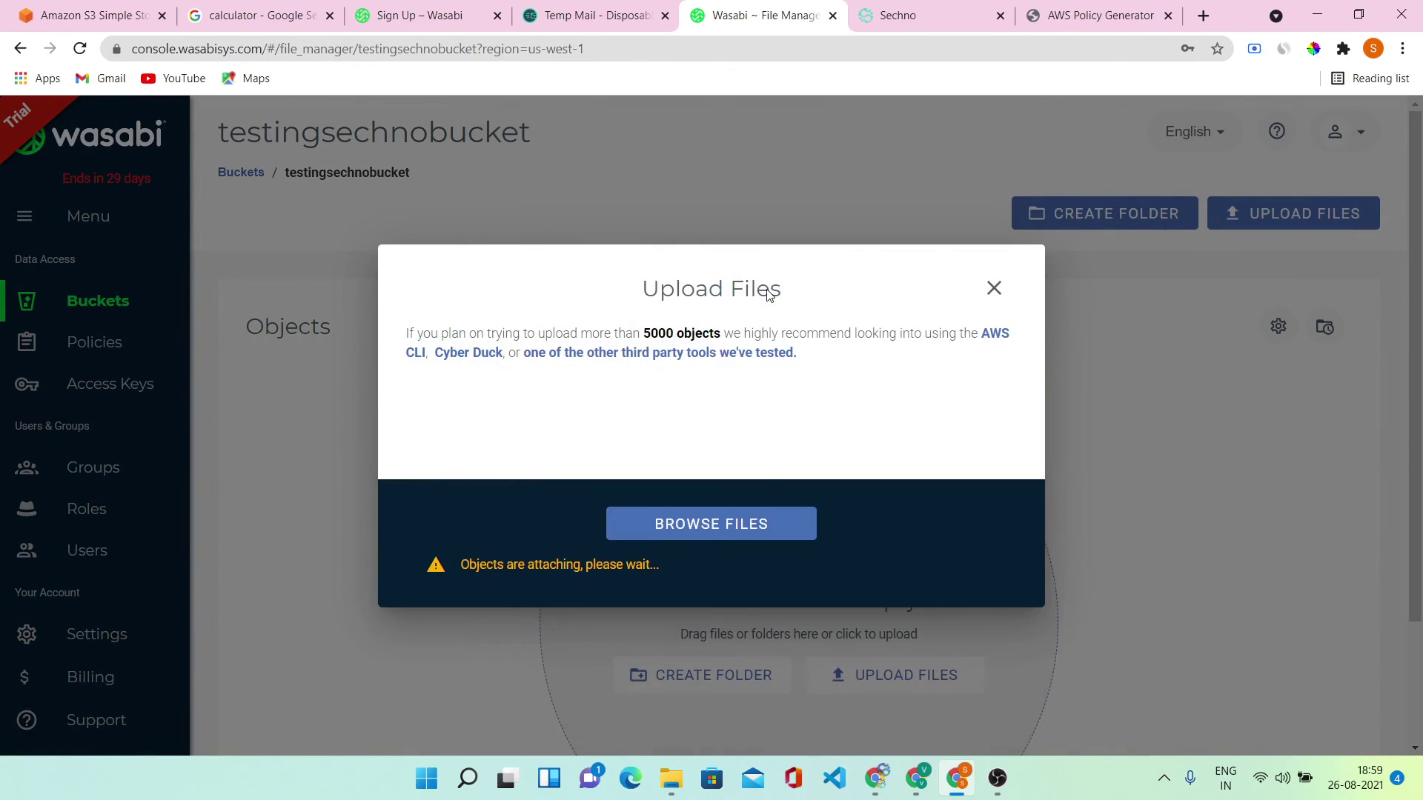
pyautogui.click(902, 597)
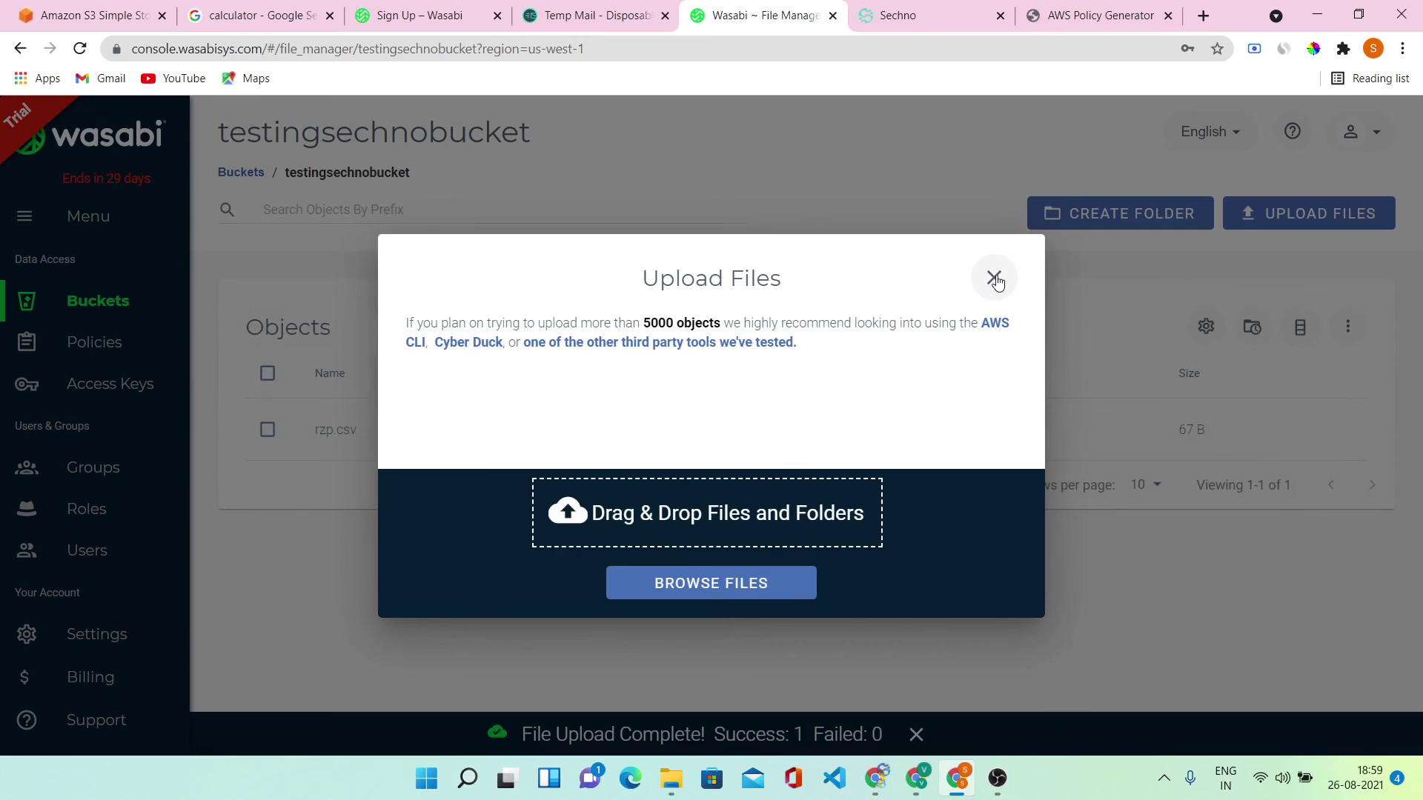
pyautogui.click(994, 279)
pyautogui.click(412, 423)
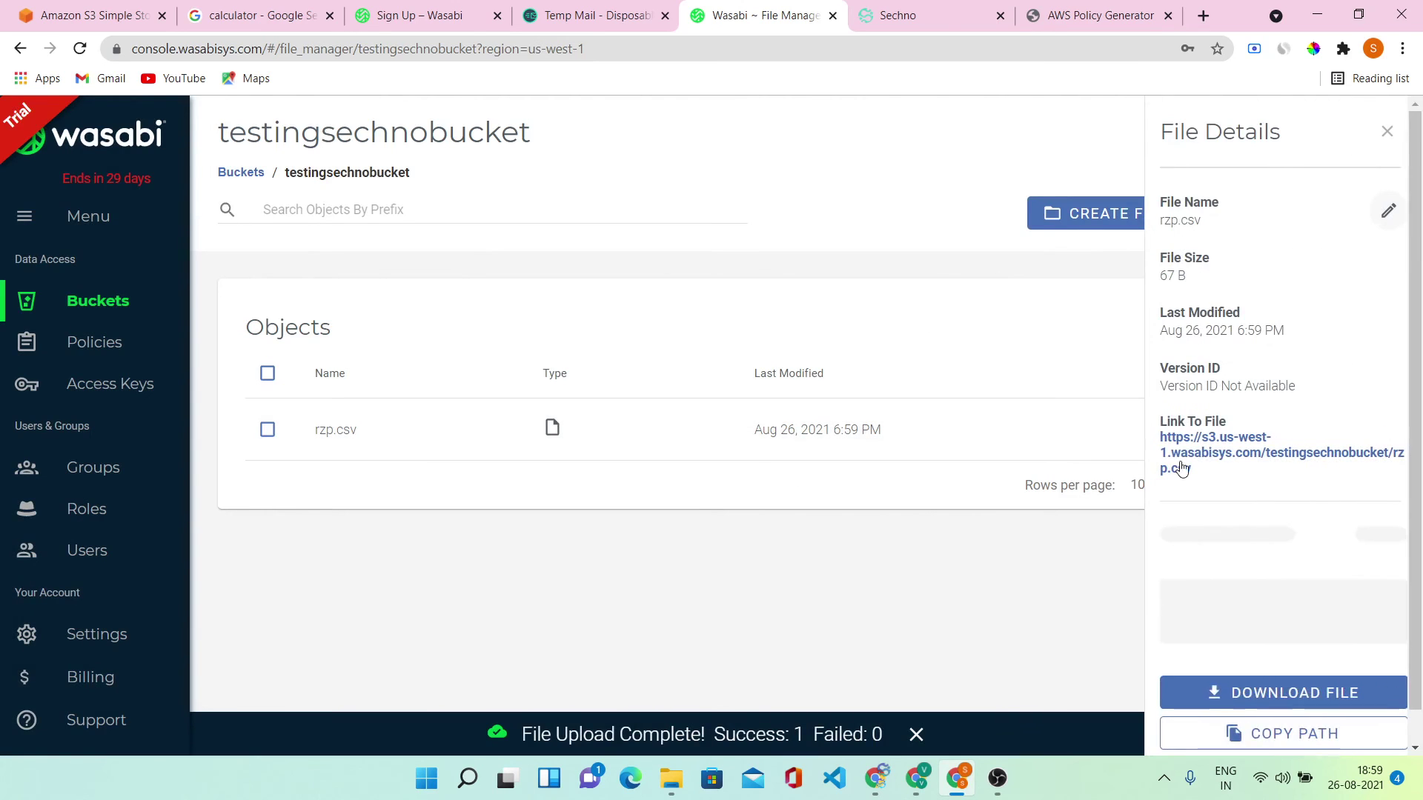
# Open rzp.csv's link, see the Access Denied error, and close that page
pyautogui.click(1181, 467)
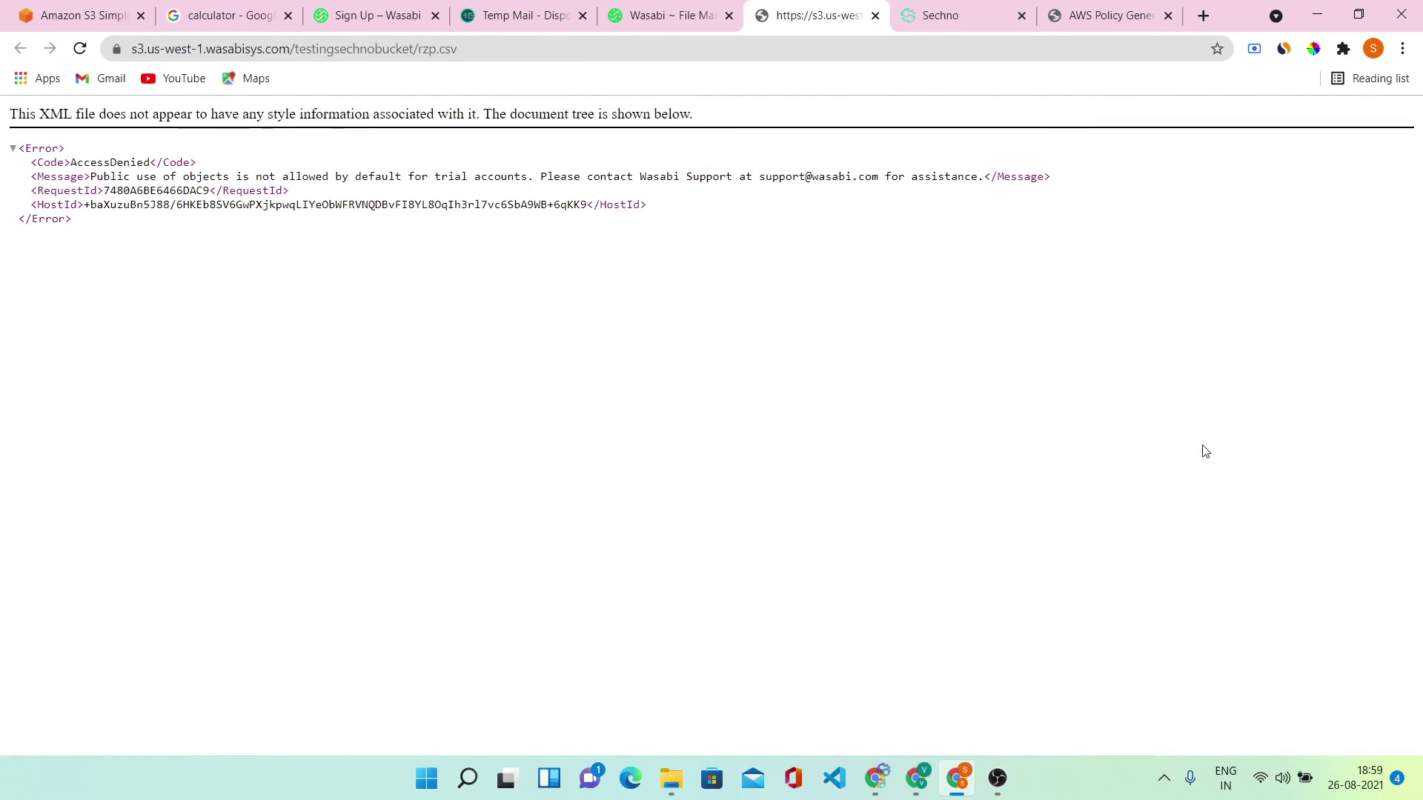
pyautogui.doubleClick(110, 176)
pyautogui.click(118, 176)
pyautogui.moveTo(151, 177); pyautogui.dragTo(313, 176)
pyautogui.click(345, 162)
pyautogui.click(769, 163)
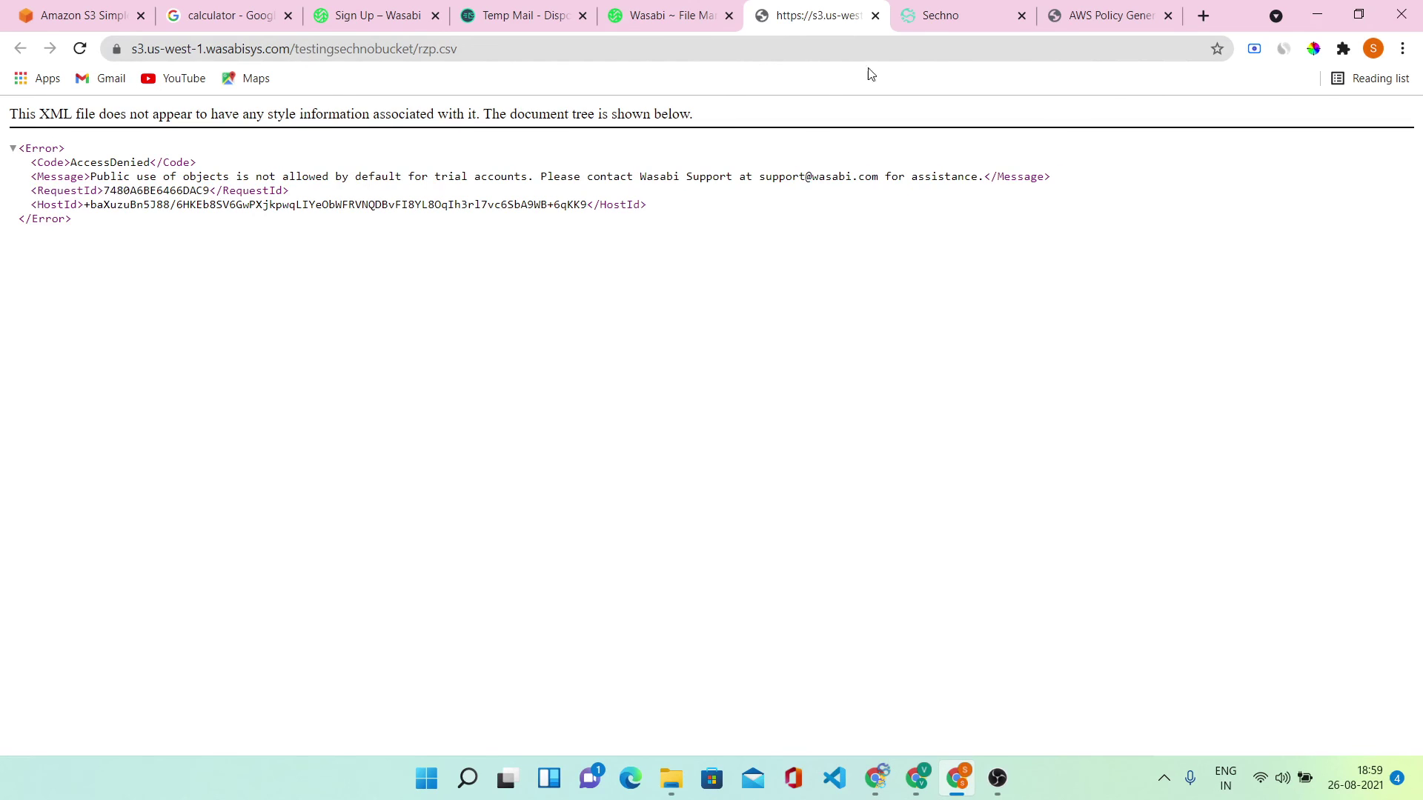
pyautogui.click(875, 15)
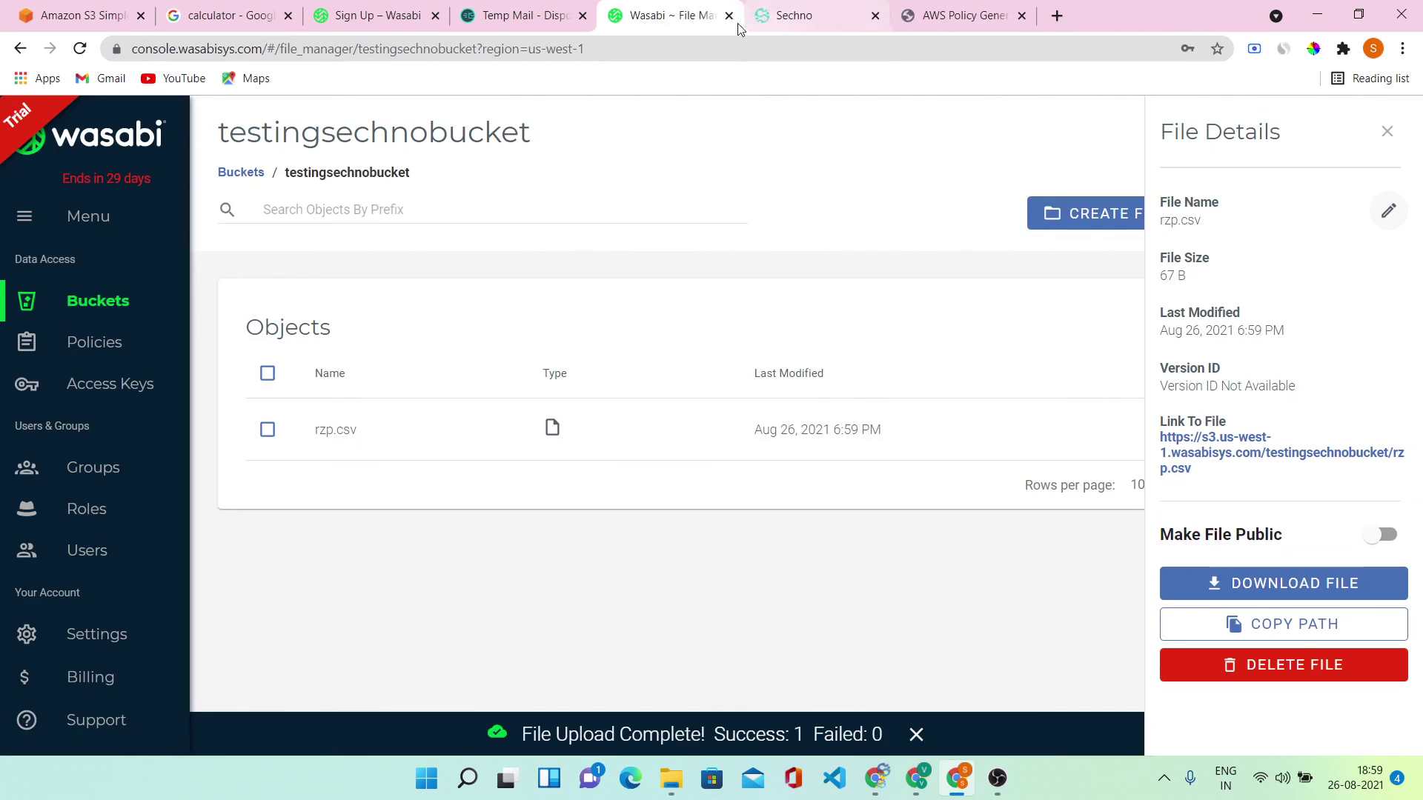
# Switch on Make File Public for rzp.csv, then reopen testingsechnobucket's settings
pyautogui.click(1381, 535)
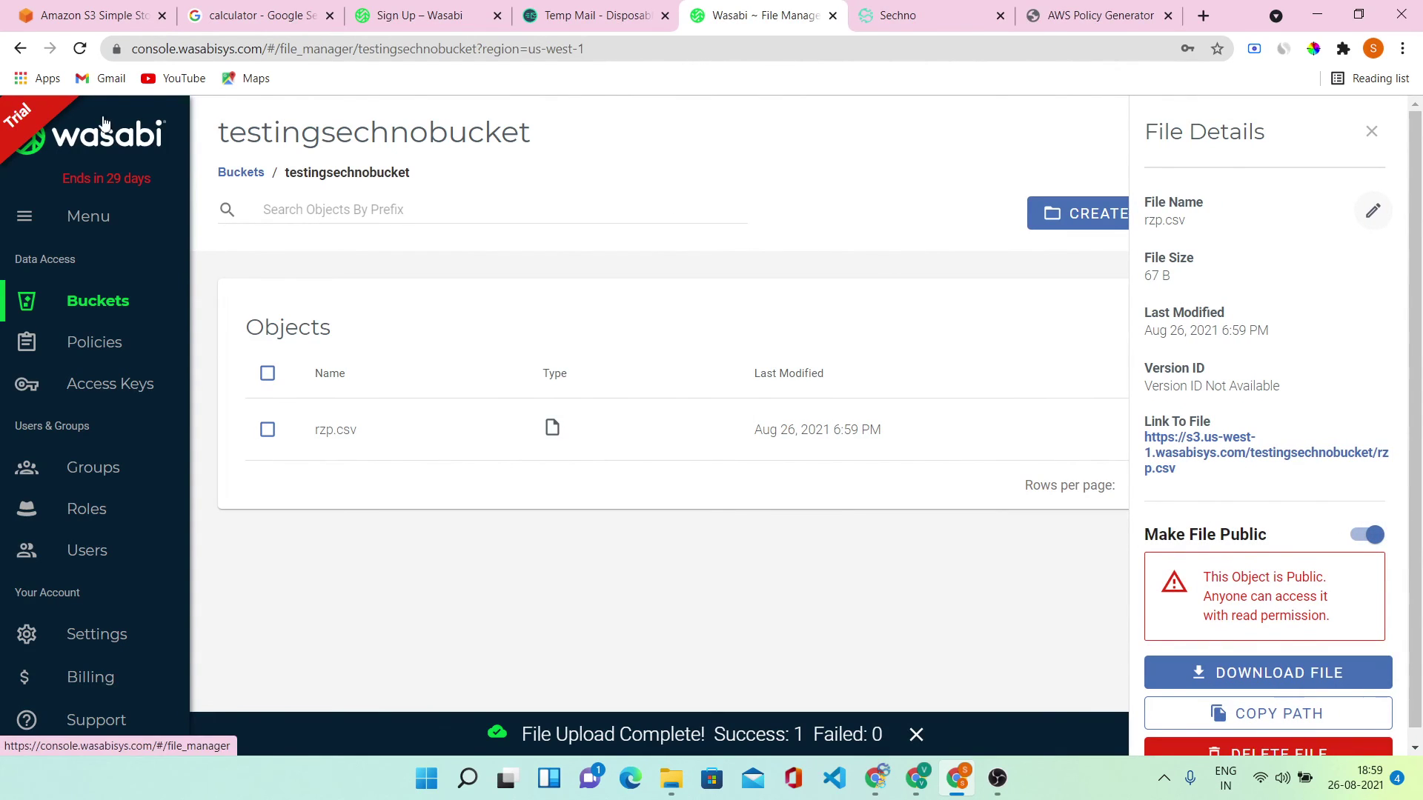
pyautogui.click(1370, 131)
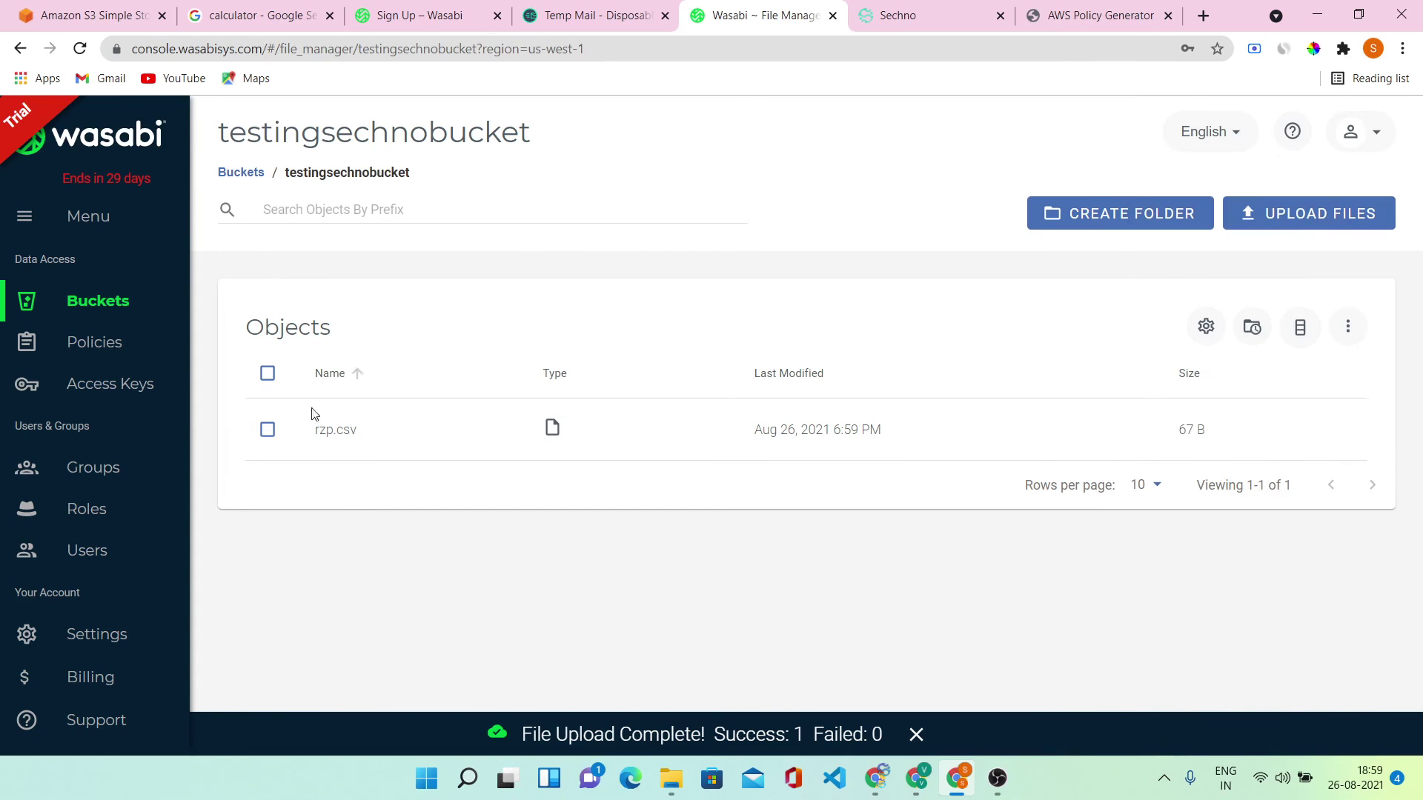
pyautogui.click(98, 301)
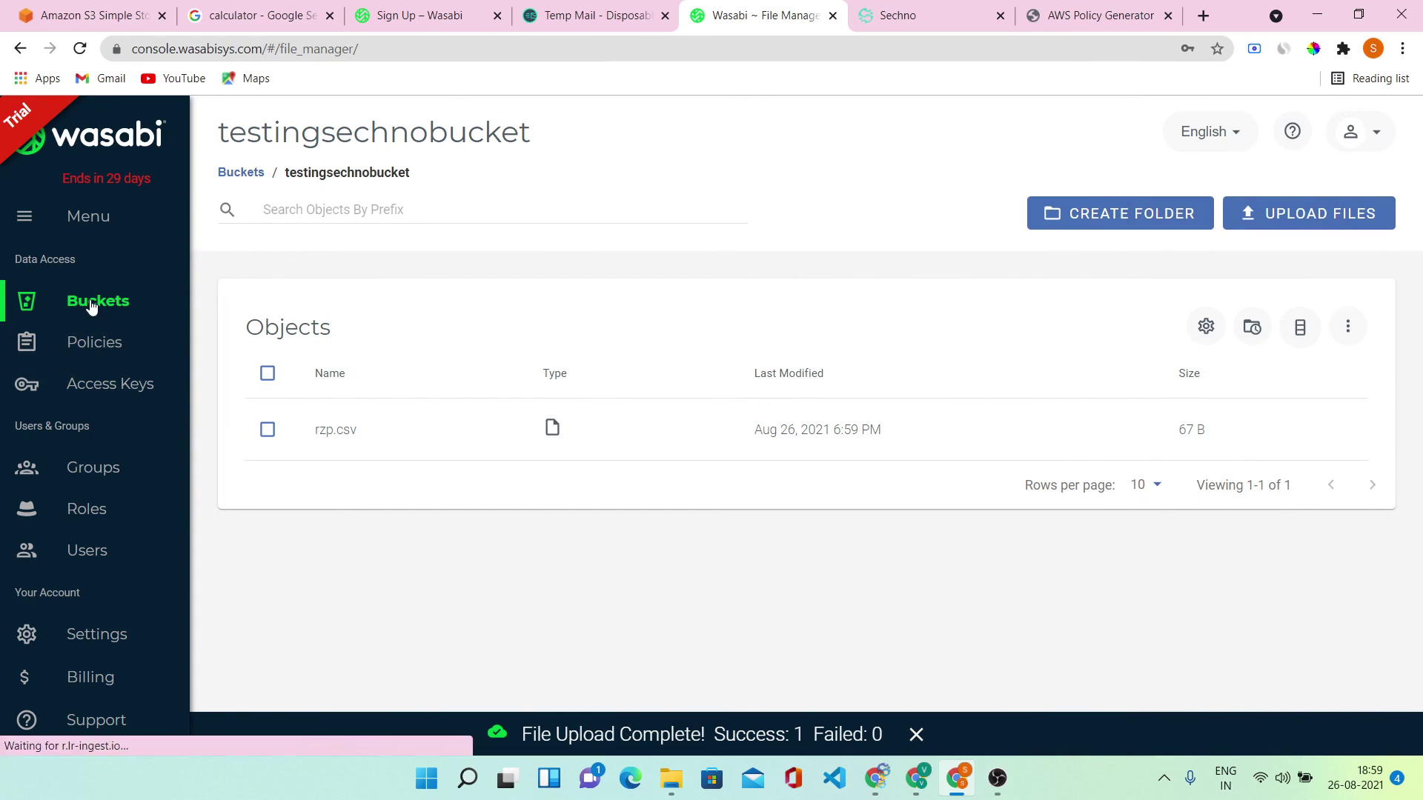
pyautogui.click(394, 393)
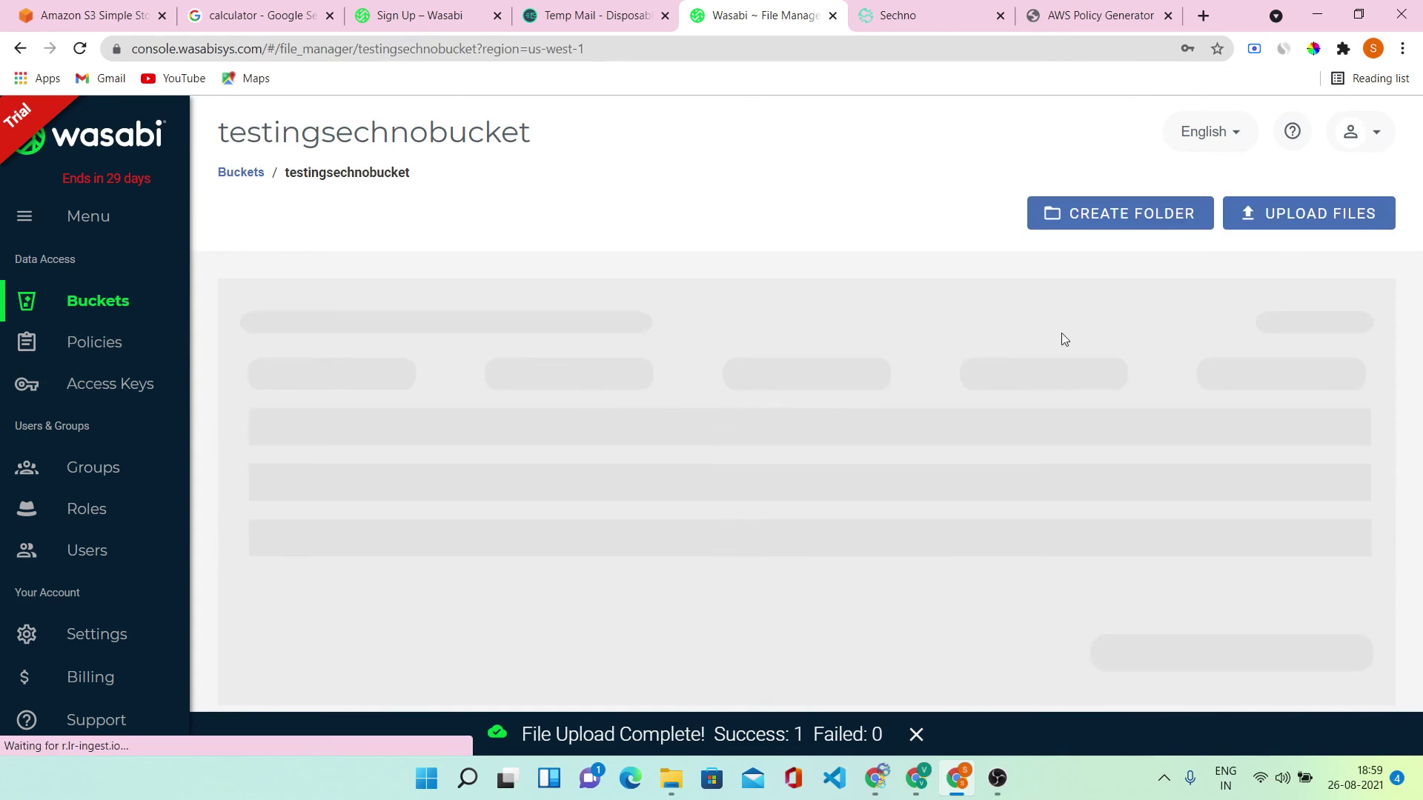
pyautogui.click(1208, 327)
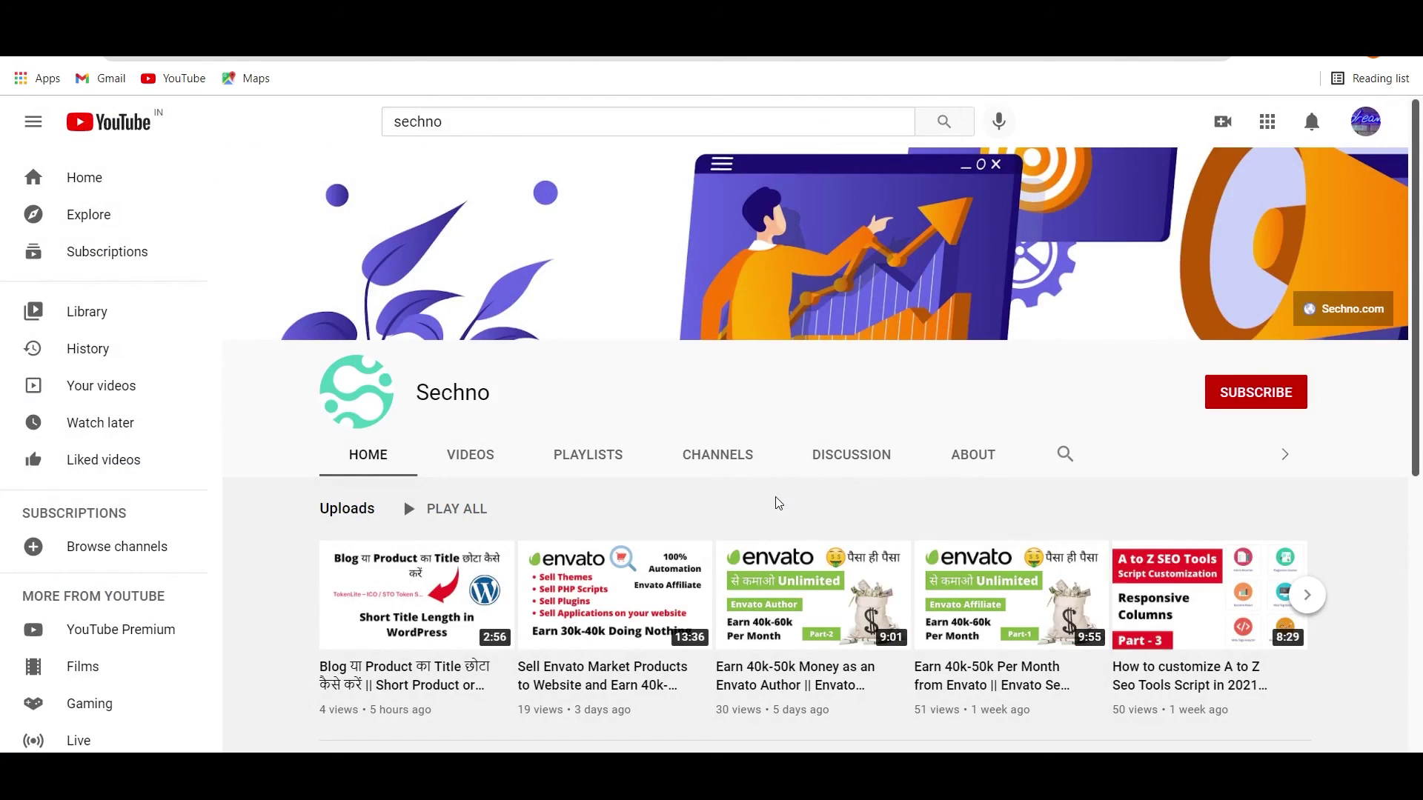
# Subscribe to the Sechno channel and set its bell notifications to All
pyautogui.click(1257, 392)
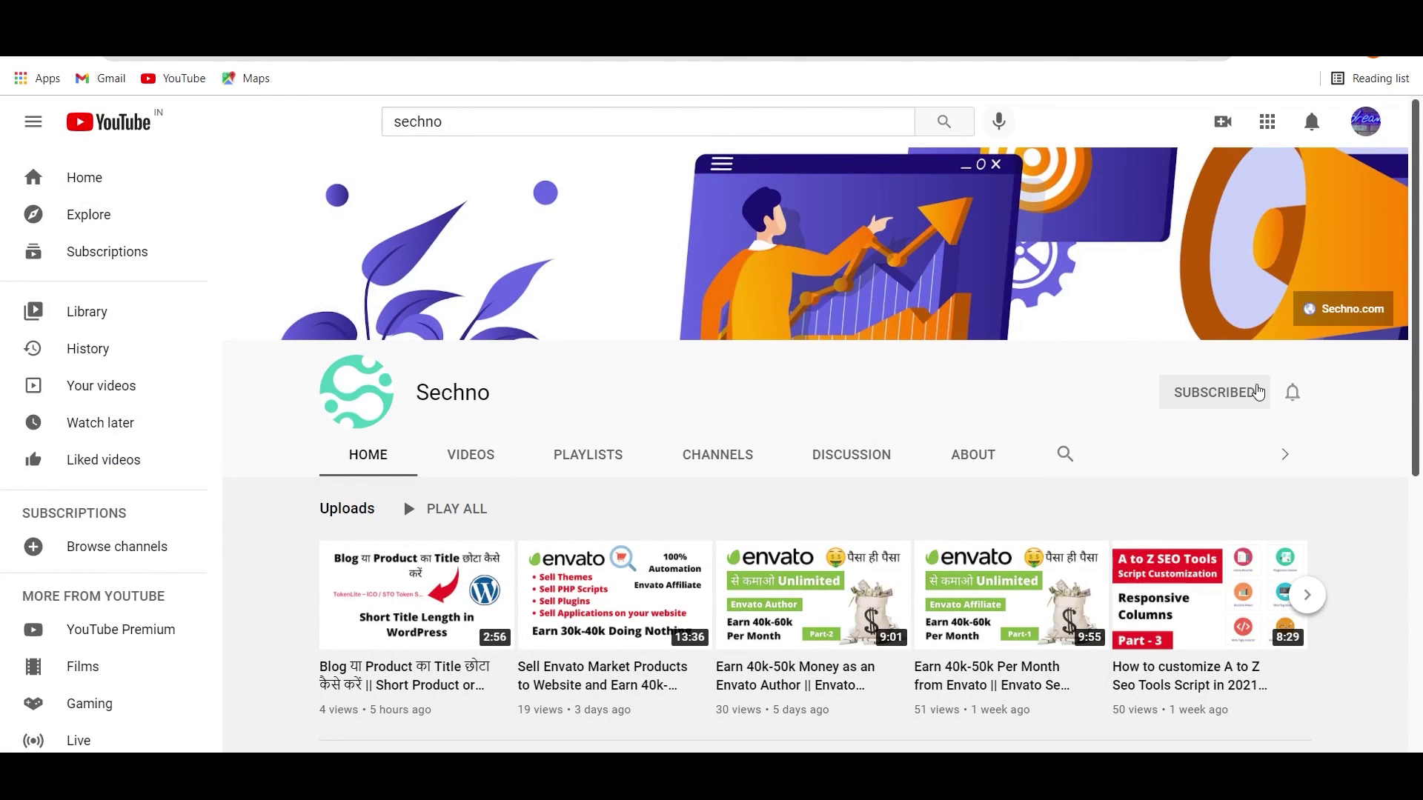
pyautogui.click(1292, 394)
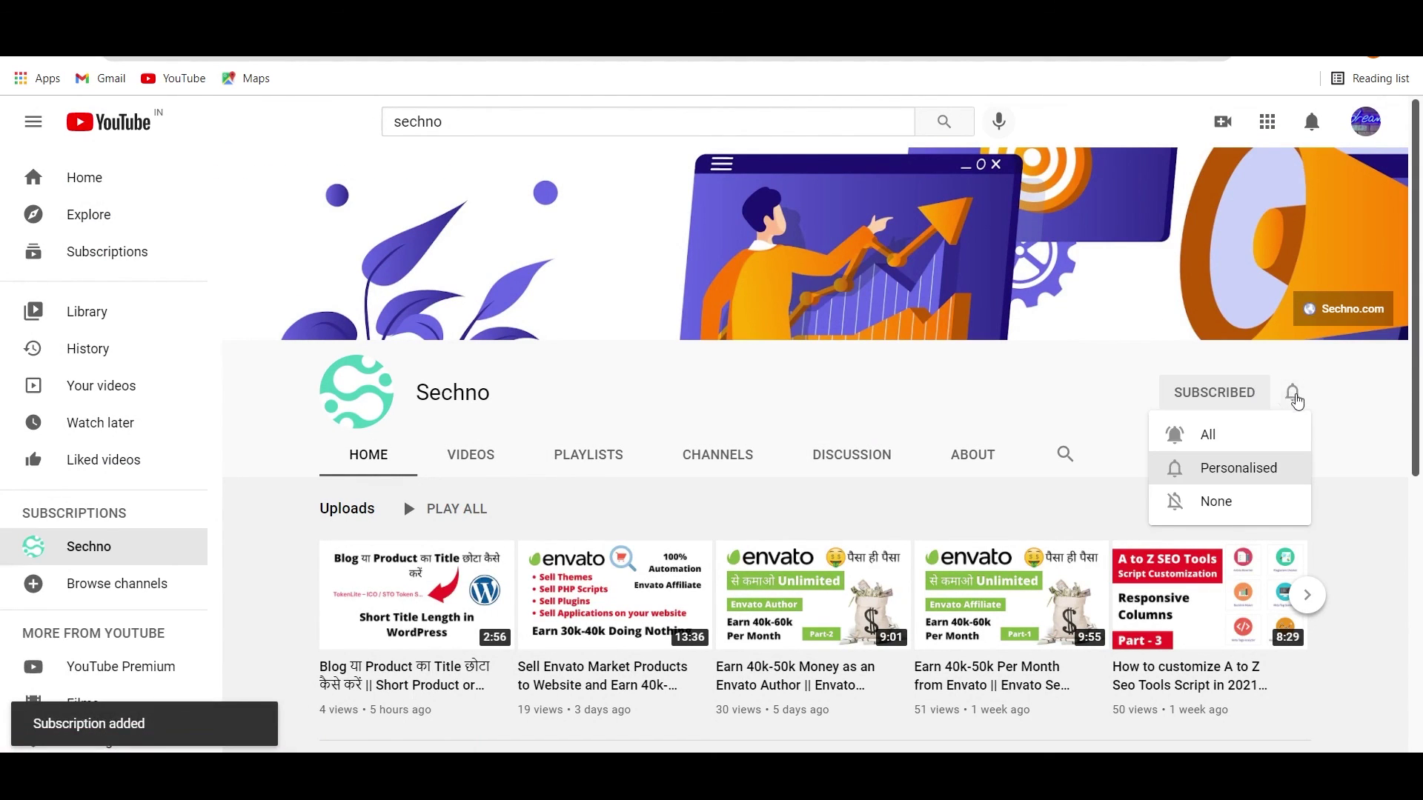
pyautogui.click(1241, 429)
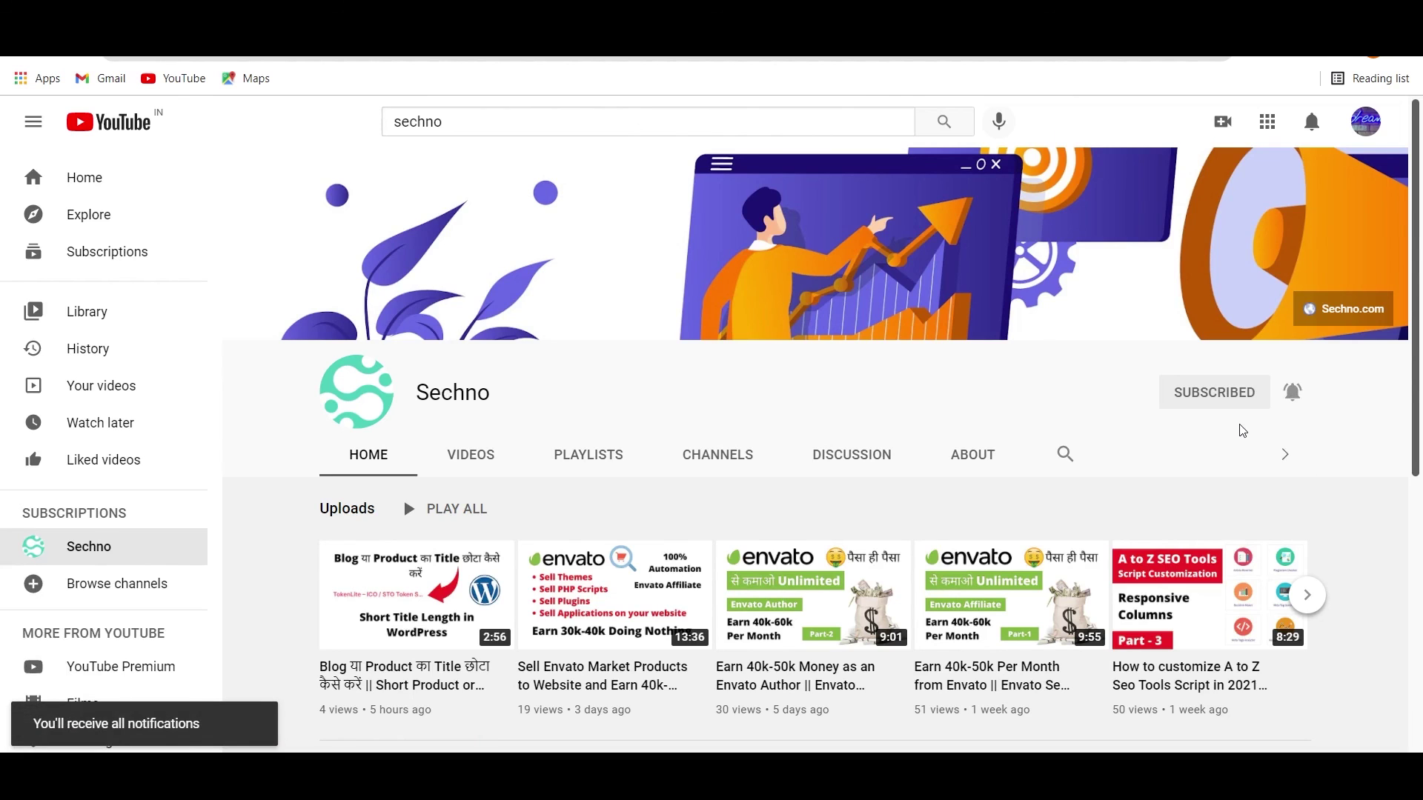